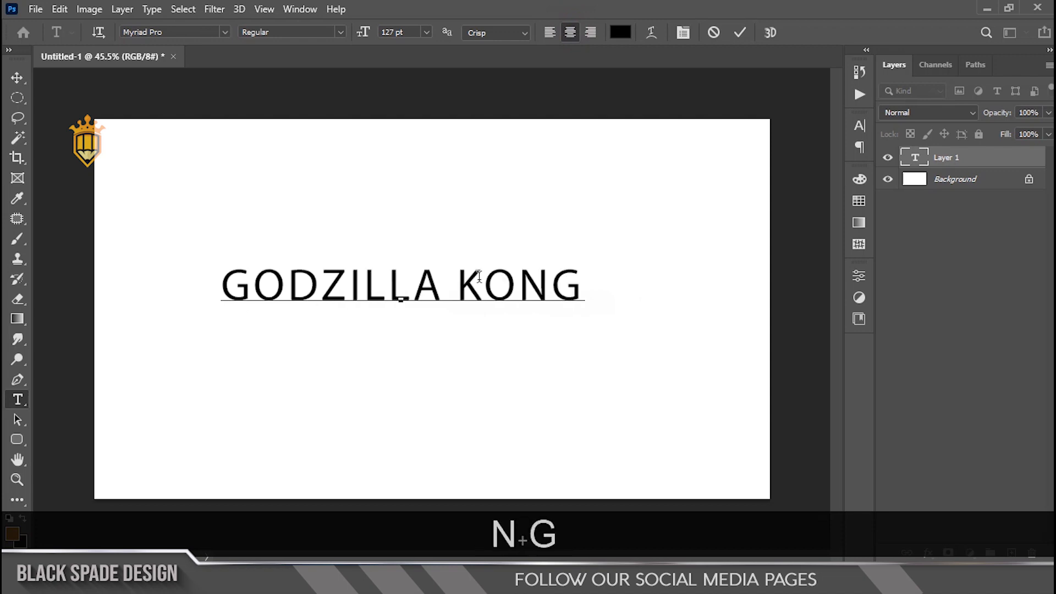
Step: Set the font of the word GODZILLA to GvK_Godzilla Regular
{"action": "key", "text": "ctrl+a"}
{"action": "left_click_drag", "start_coordinate": [443, 276], "coordinate": [208, 281]}
{"action": "left_click", "coordinate": [683, 33]}
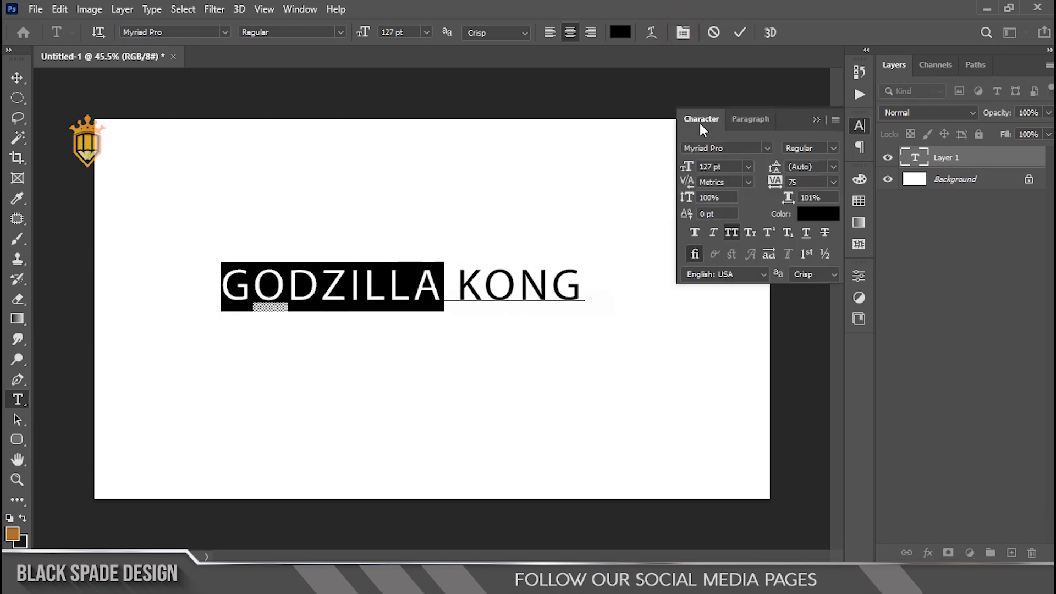
{"action": "left_click", "coordinate": [766, 146]}
{"action": "mouse_move", "coordinate": [975, 306]}
{"action": "left_mouse_down"}
{"action": "mouse_move", "coordinate": [978, 202]}
{"action": "mouse_move", "coordinate": [982, 212]}
{"action": "left_mouse_up"}
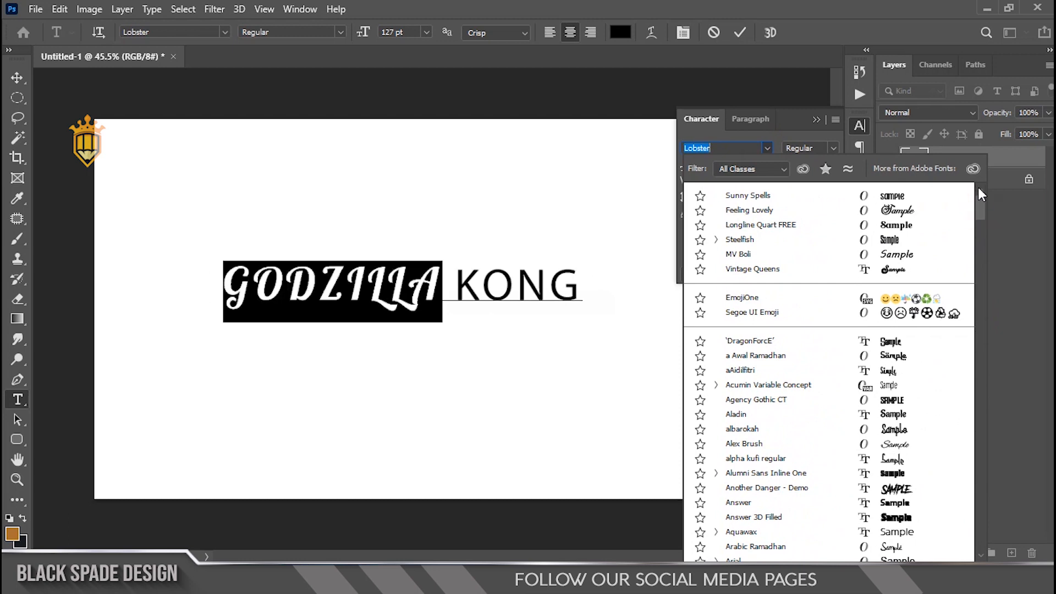
{"action": "left_click", "coordinate": [749, 146]}
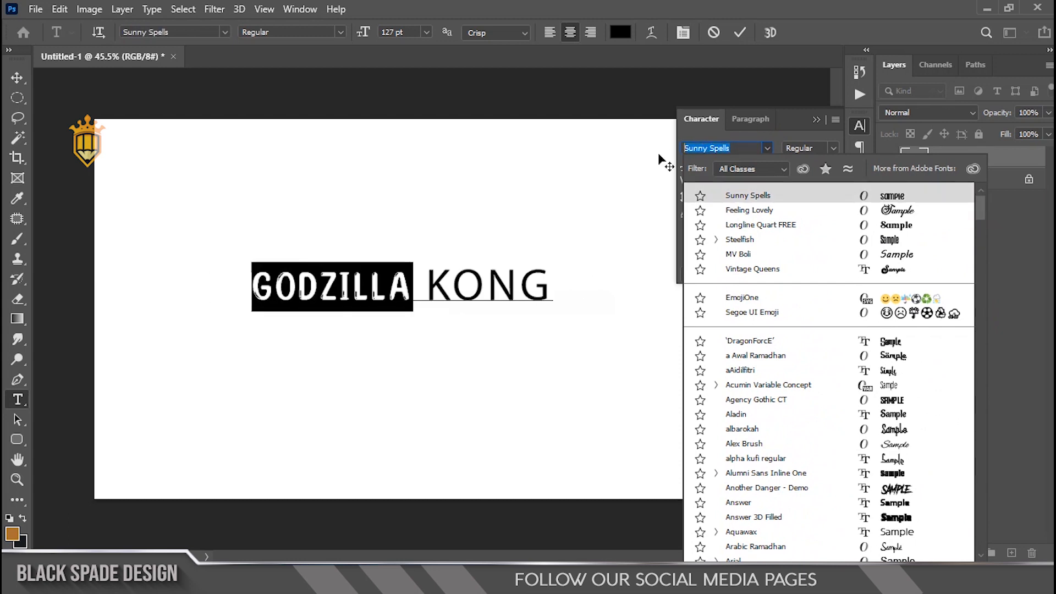
{"action": "type", "text": "gv"}
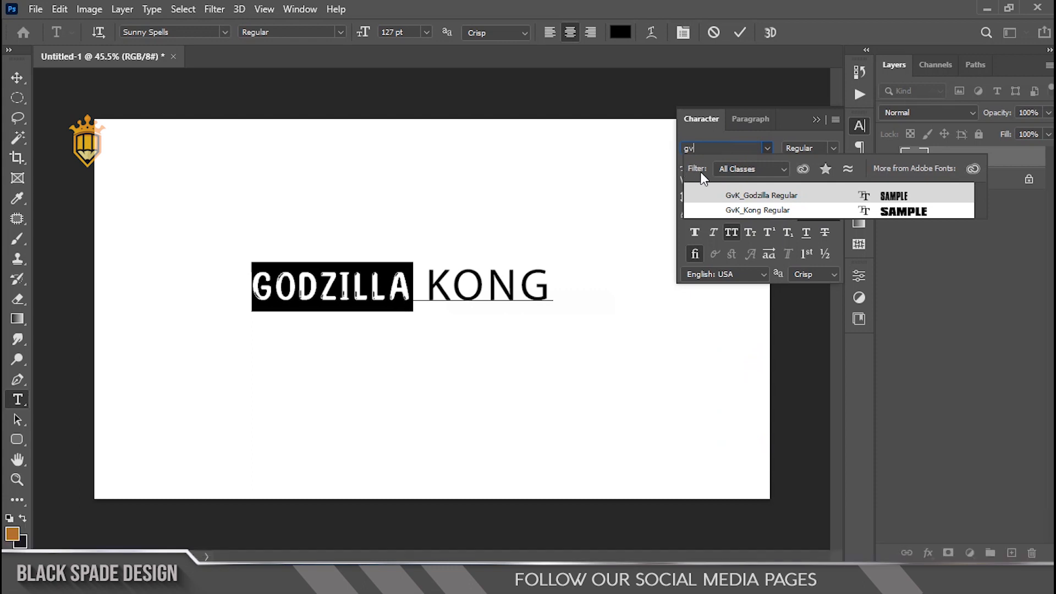
{"action": "left_click", "coordinate": [769, 199]}
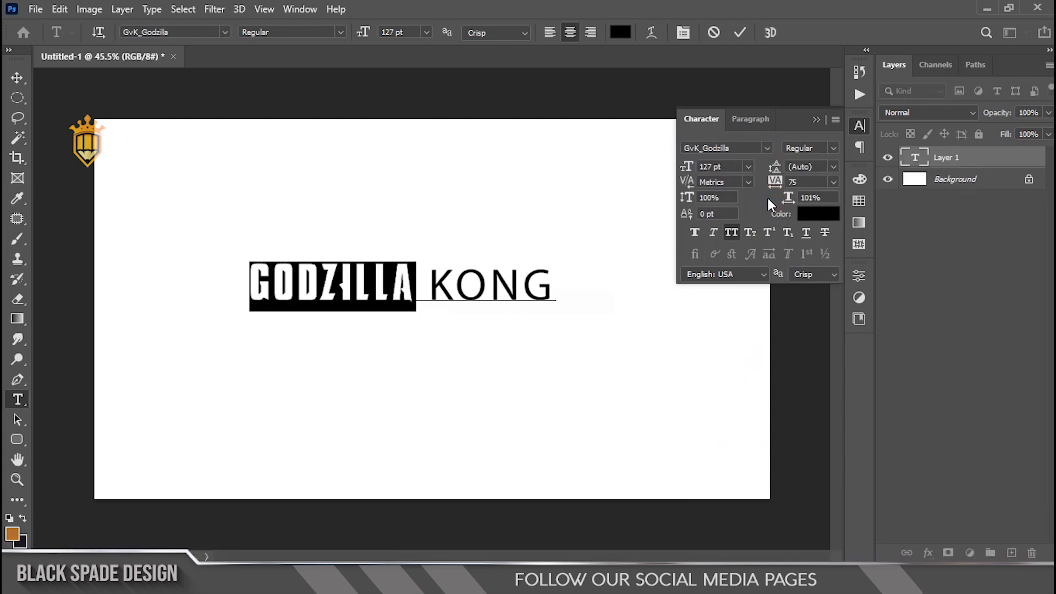
Step: Set the tracking of the whole GODZILLA KONG text to 0
{"action": "key", "text": "ctrl+a"}
{"action": "left_click", "coordinate": [835, 182]}
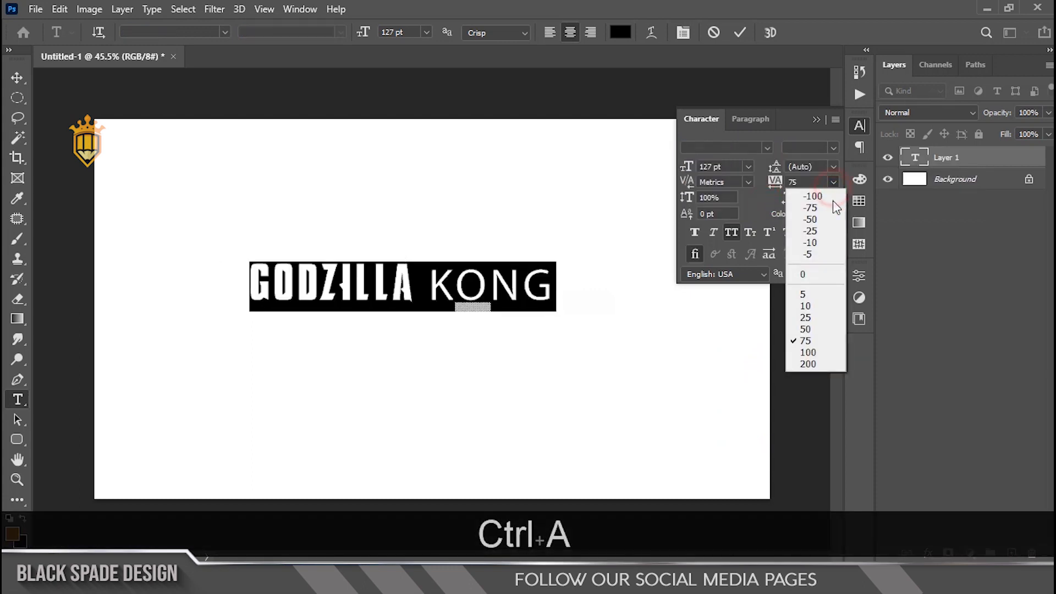
{"action": "left_click", "coordinate": [816, 276]}
Step: Set the font of the word KONG to GvK_Kong Regular
{"action": "left_click_drag", "start_coordinate": [418, 286], "coordinate": [533, 286]}
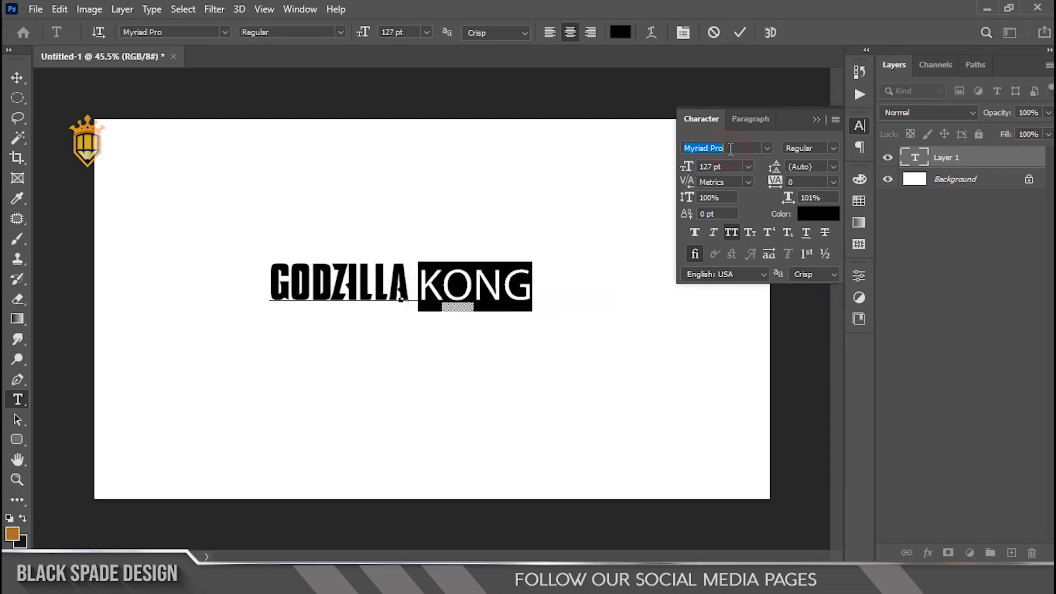
{"action": "type", "text": "gv"}
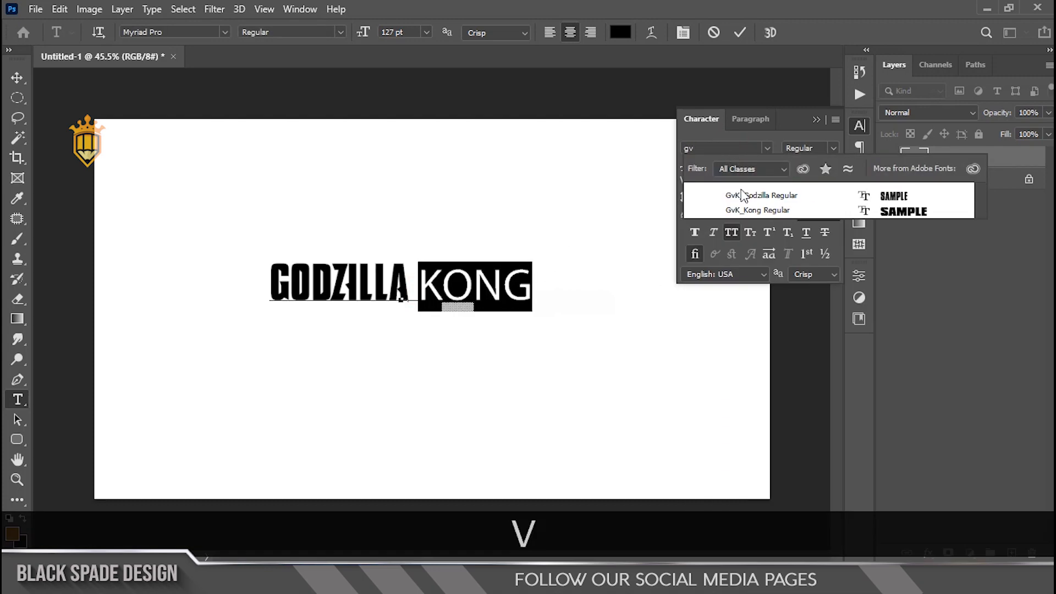
{"action": "left_click", "coordinate": [744, 211]}
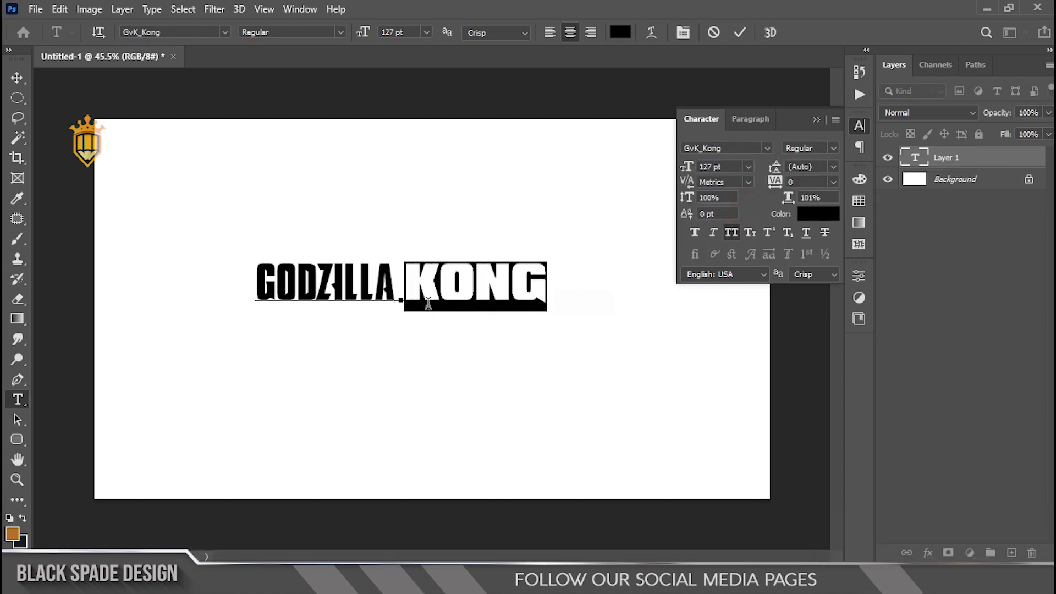
Step: Add an extra space between GODZILLA and KONG and set the vertical scale of all the text to 110%
{"action": "key", "text": "ctrl+a"}
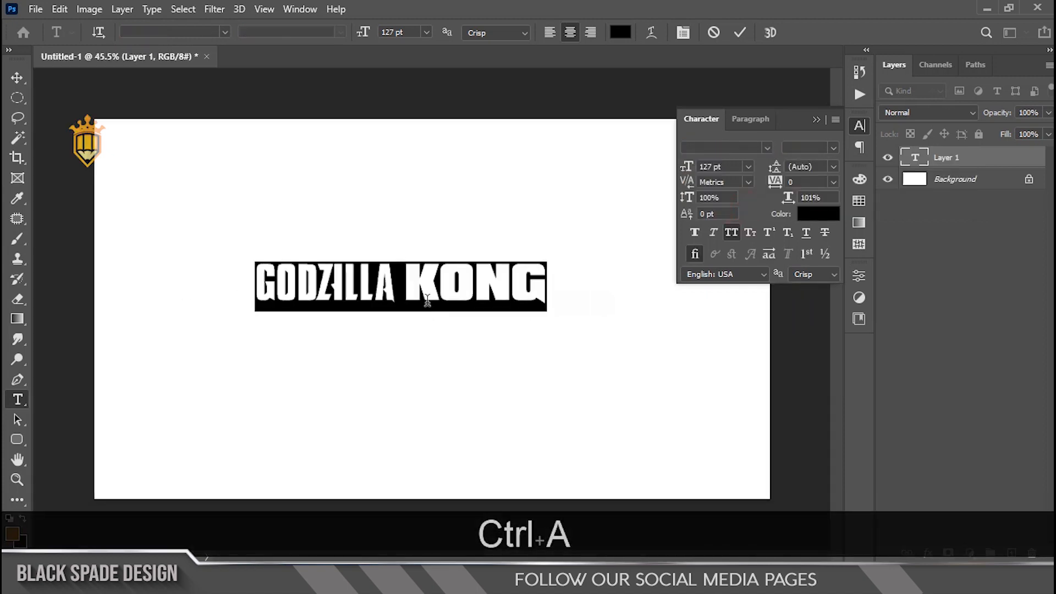
{"action": "left_click", "coordinate": [411, 287]}
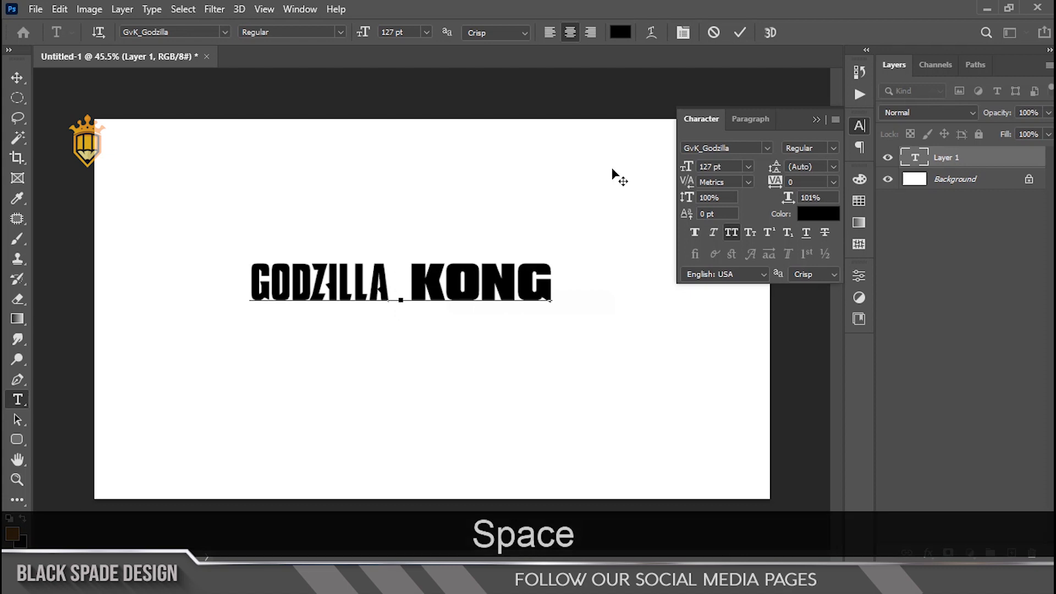
{"action": "key", "text": "ctrl+a"}
{"action": "left_click", "coordinate": [710, 197]}
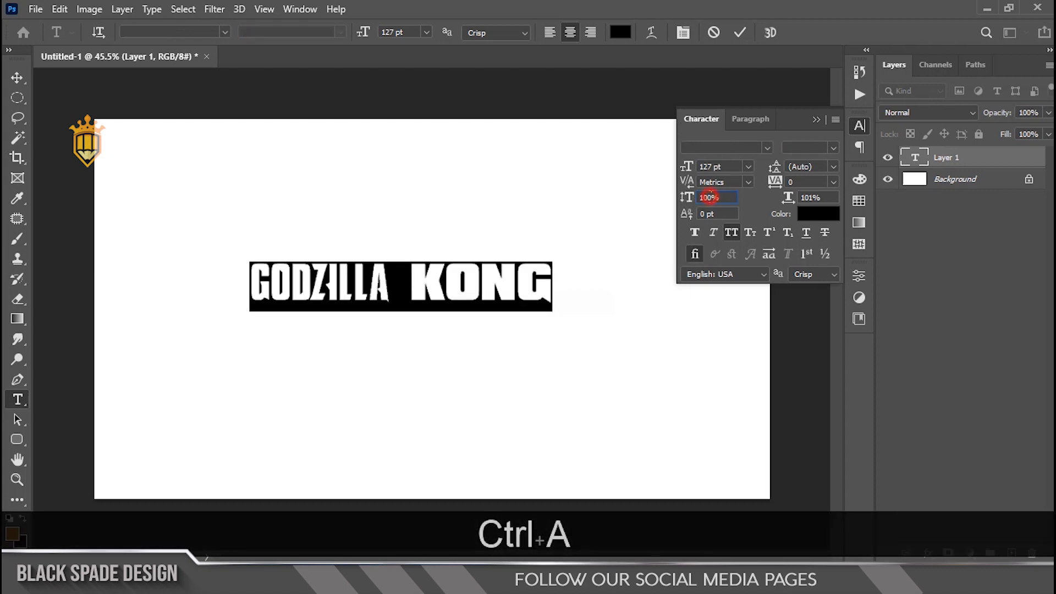
{"action": "type", "text": "110"}
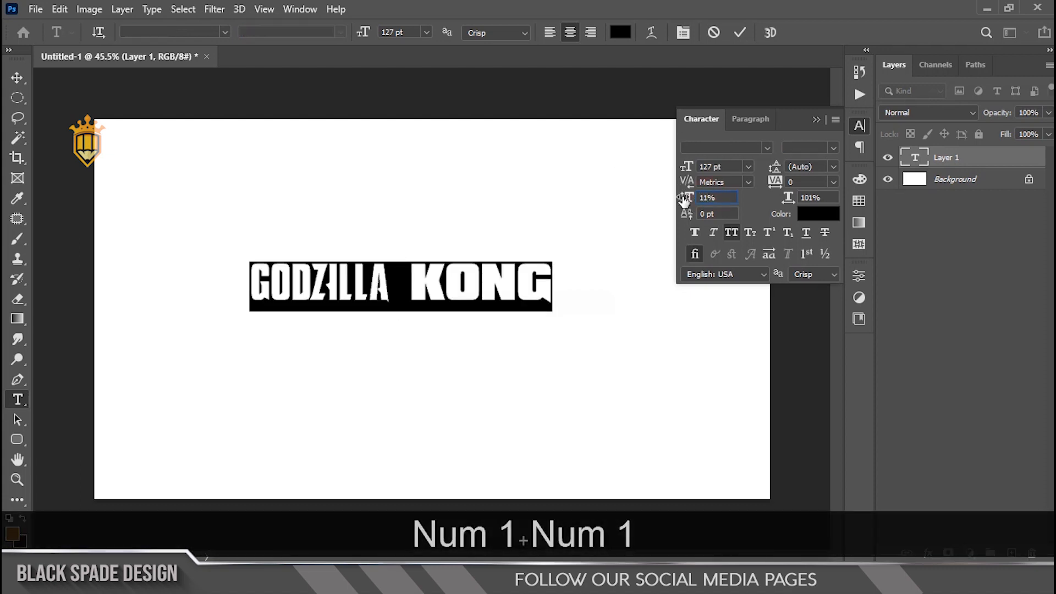
{"action": "key", "text": "Return"}
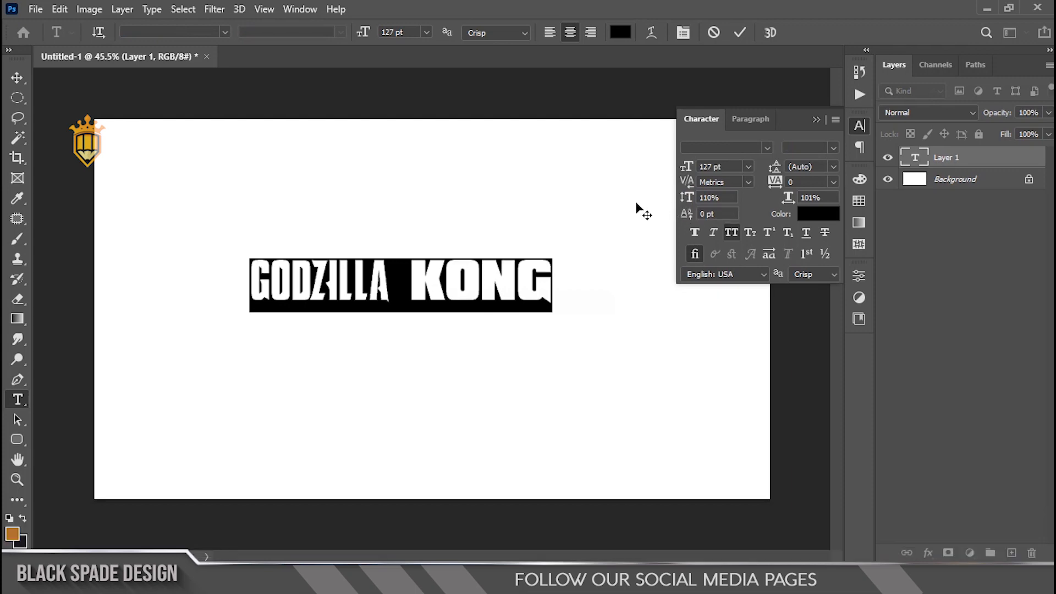
{"action": "left_click", "coordinate": [740, 33]}
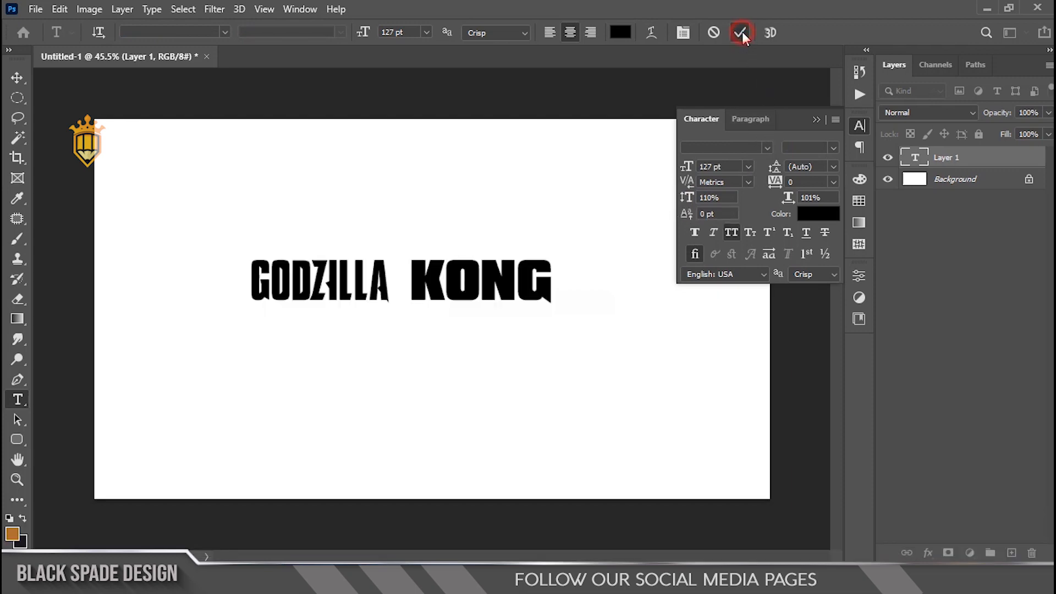
Step: Scale the GODZILLA KONG text up to about 169% and center it on the canvas
{"action": "scroll", "coordinate": [431, 310], "scroll_direction": "down", "scroll_amount": 2}
{"action": "key", "text": "v"}
{"action": "left_click_drag", "start_coordinate": [487, 290], "coordinate": [510, 341]}
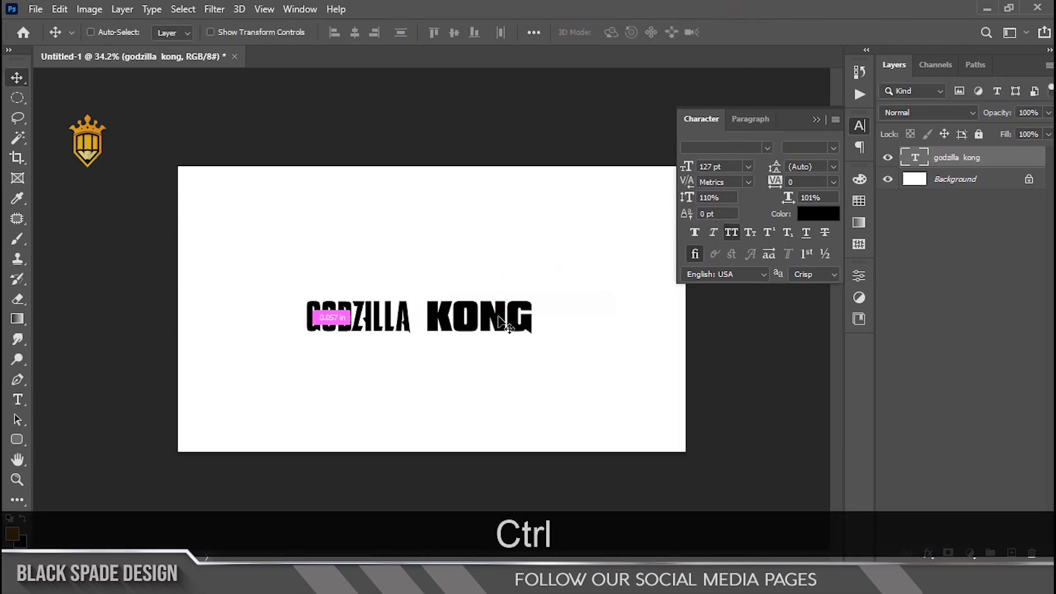
{"action": "key", "text": "ctrl+t"}
{"action": "left_click_drag", "start_coordinate": [537, 299], "coordinate": [601, 248]}
{"action": "scroll", "coordinate": [498, 320], "scroll_direction": "up", "scroll_amount": 2}
{"action": "left_click_drag", "start_coordinate": [498, 319], "coordinate": [513, 323]}
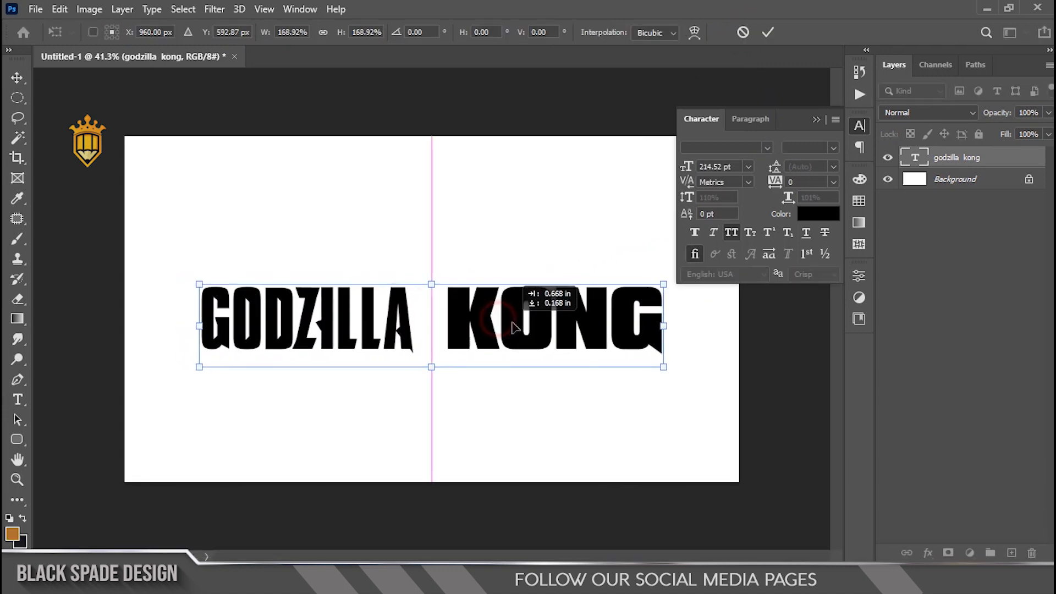
{"action": "key", "text": "Return"}
Step: Add a separate text layer reading X in the empty area above the GODZILLA KONG text
{"action": "scroll", "coordinate": [436, 248], "scroll_direction": "up", "scroll_amount": 2}
{"action": "key", "text": "t"}
{"action": "left_click", "coordinate": [406, 221]}
{"action": "type", "text": "X"}
Step: Format the X in the Black Future font with a 49% vertical scale and faux bold
{"action": "key", "text": "ctrl+a"}
{"action": "left_click", "coordinate": [767, 147]}
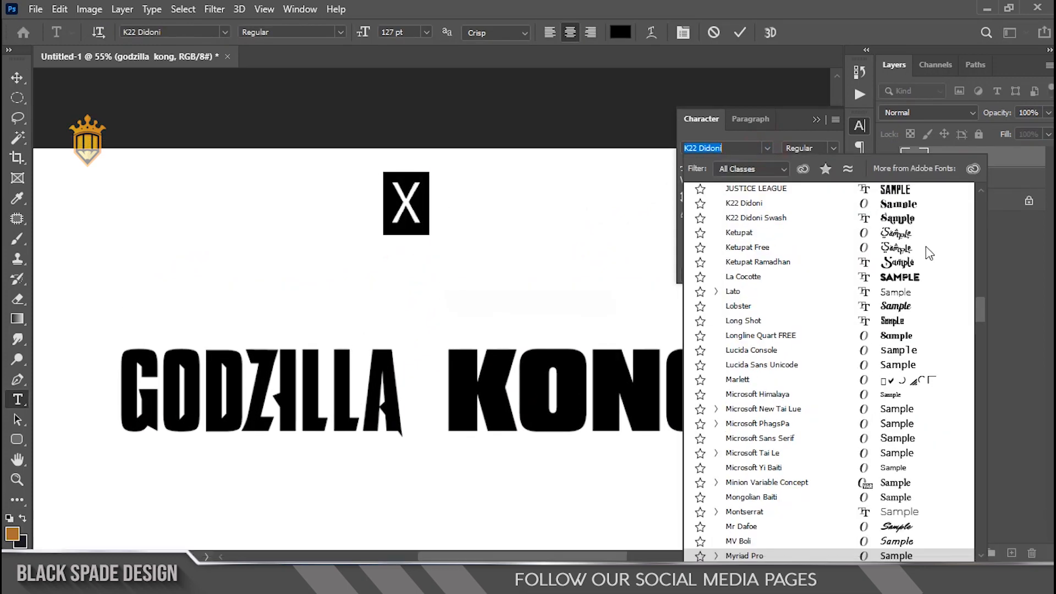
{"action": "left_click_drag", "start_coordinate": [982, 313], "coordinate": [978, 293]}
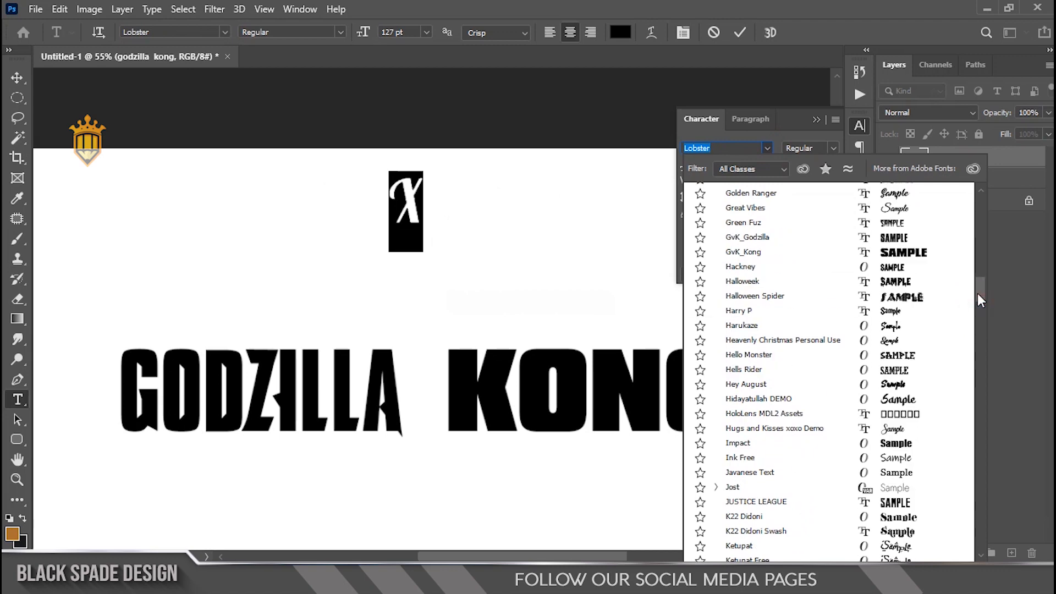
{"action": "left_click_drag", "start_coordinate": [978, 293], "coordinate": [977, 269]}
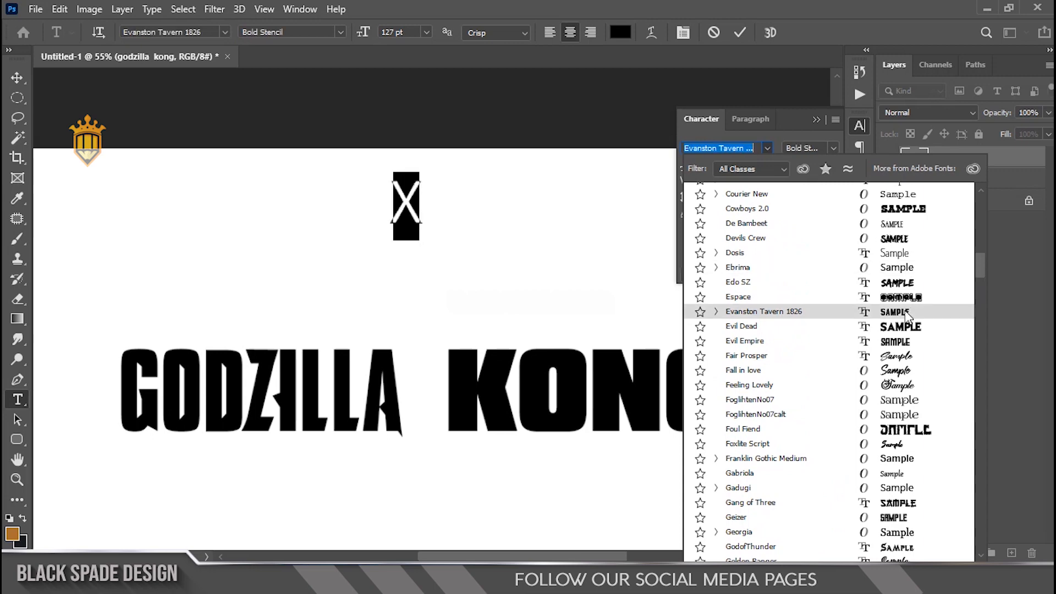
{"action": "scroll", "coordinate": [924, 258], "scroll_direction": "up", "scroll_amount": 8}
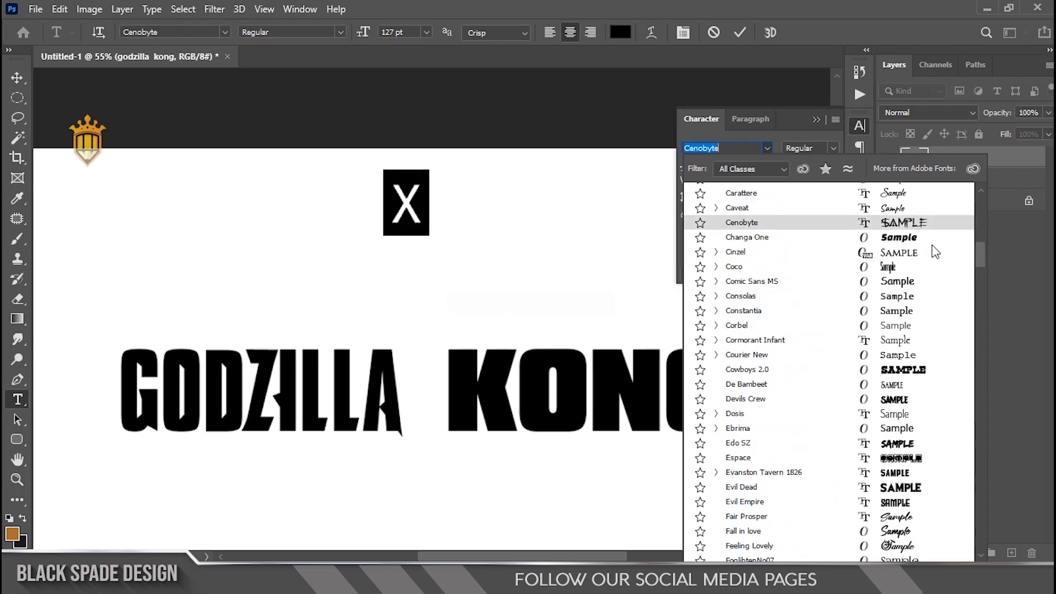
{"action": "scroll", "coordinate": [933, 252], "scroll_direction": "up", "scroll_amount": 5}
{"action": "scroll", "coordinate": [981, 245], "scroll_direction": "up", "scroll_amount": 8}
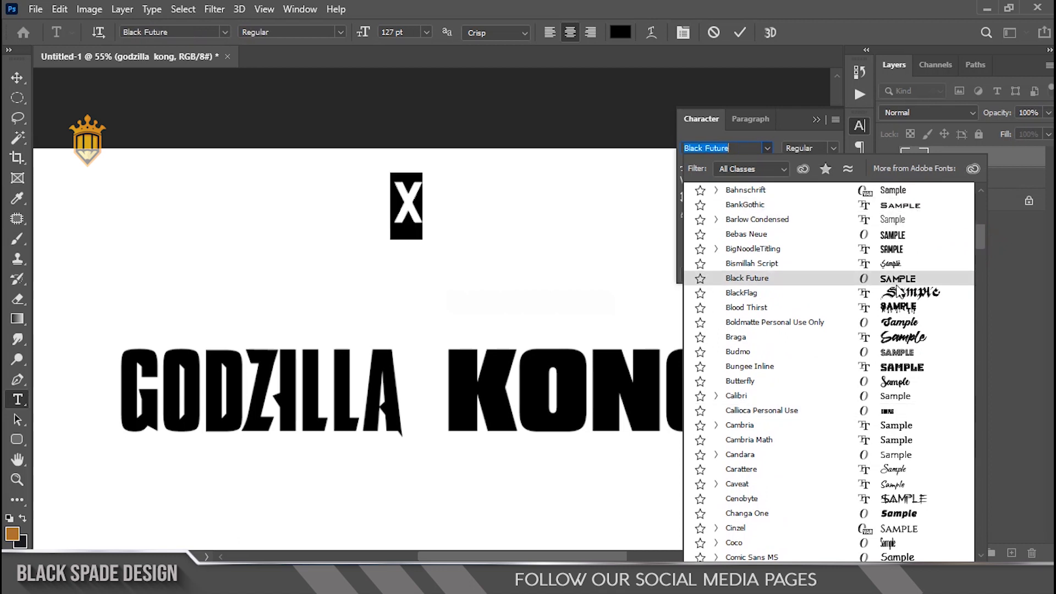
{"action": "left_click", "coordinate": [895, 284]}
{"action": "left_click_drag", "start_coordinate": [687, 199], "coordinate": [650, 208]}
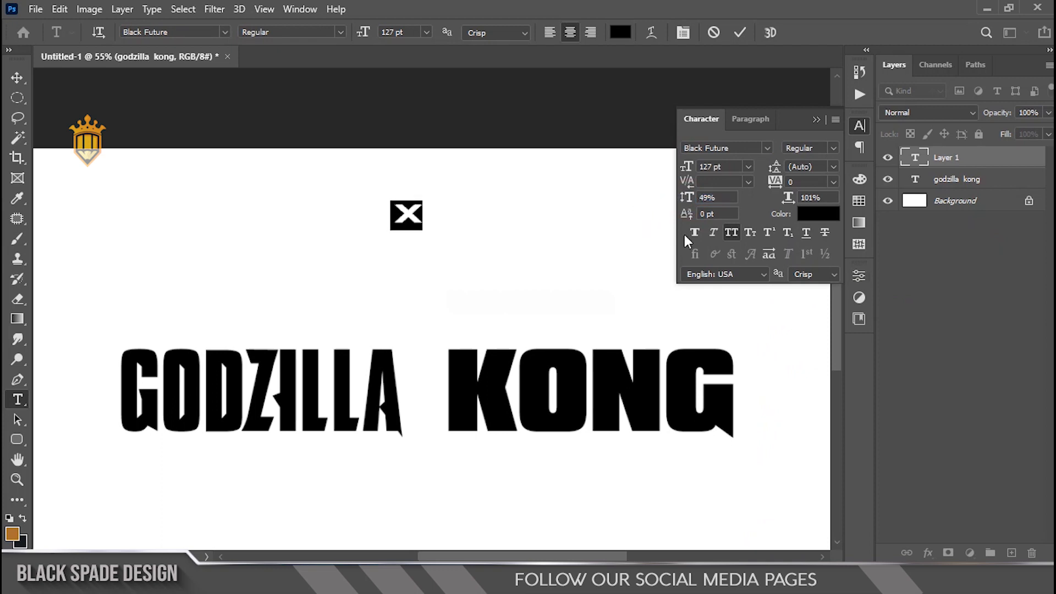
{"action": "left_click", "coordinate": [738, 35]}
Step: Move the X into the gap between GODZILLA and KONG
{"action": "key", "text": "v"}
{"action": "left_click_drag", "start_coordinate": [410, 217], "coordinate": [443, 312]}
{"action": "key", "text": "space"}
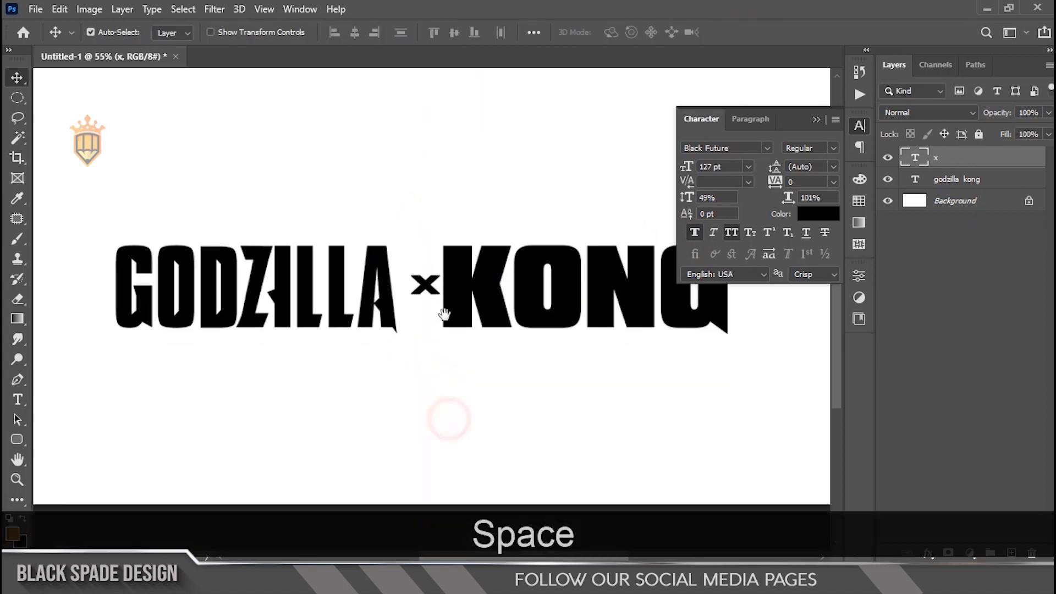
Step: Hide the X layer and select the GODZILLA KONG text layer
{"action": "left_click", "coordinate": [888, 158]}
{"action": "scroll", "coordinate": [286, 338], "scroll_direction": "down", "scroll_amount": 3}
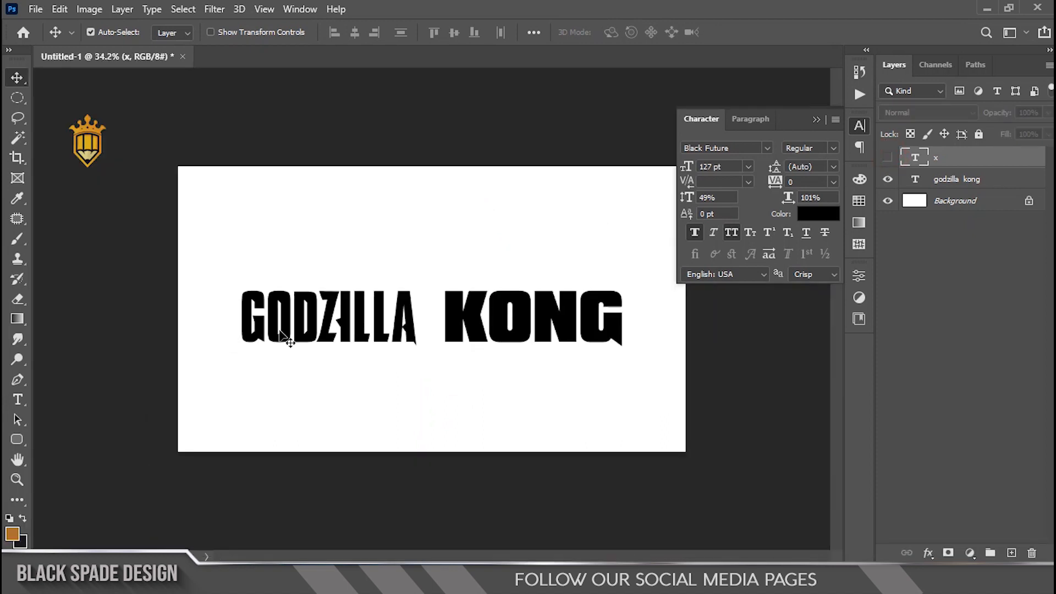
{"action": "scroll", "coordinate": [368, 346], "scroll_direction": "up", "scroll_amount": 3}
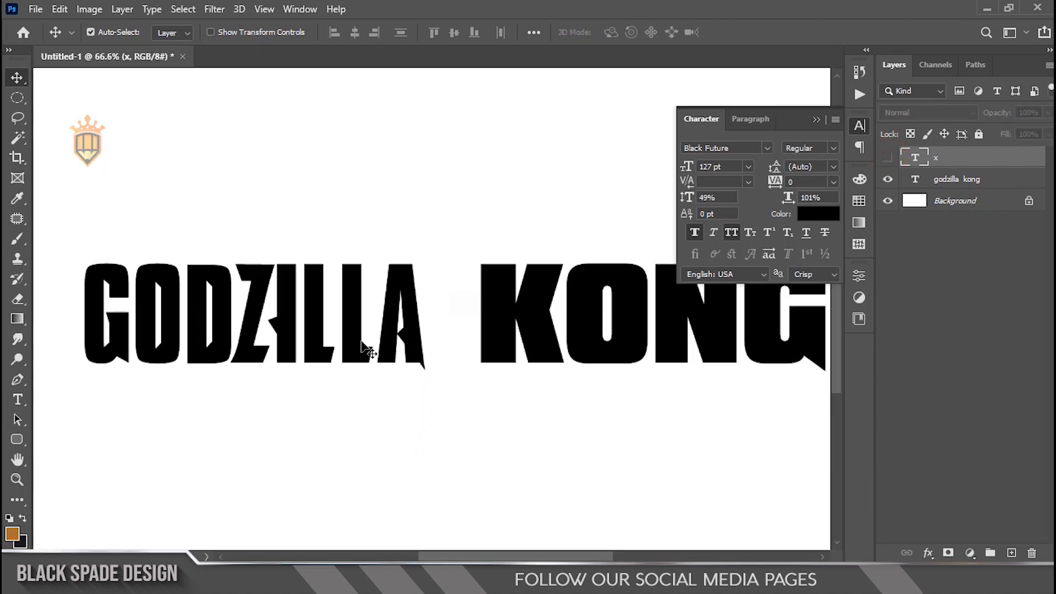
{"action": "left_click", "coordinate": [817, 119]}
{"action": "right_click", "coordinate": [591, 297]}
{"action": "left_click", "coordinate": [608, 303]}
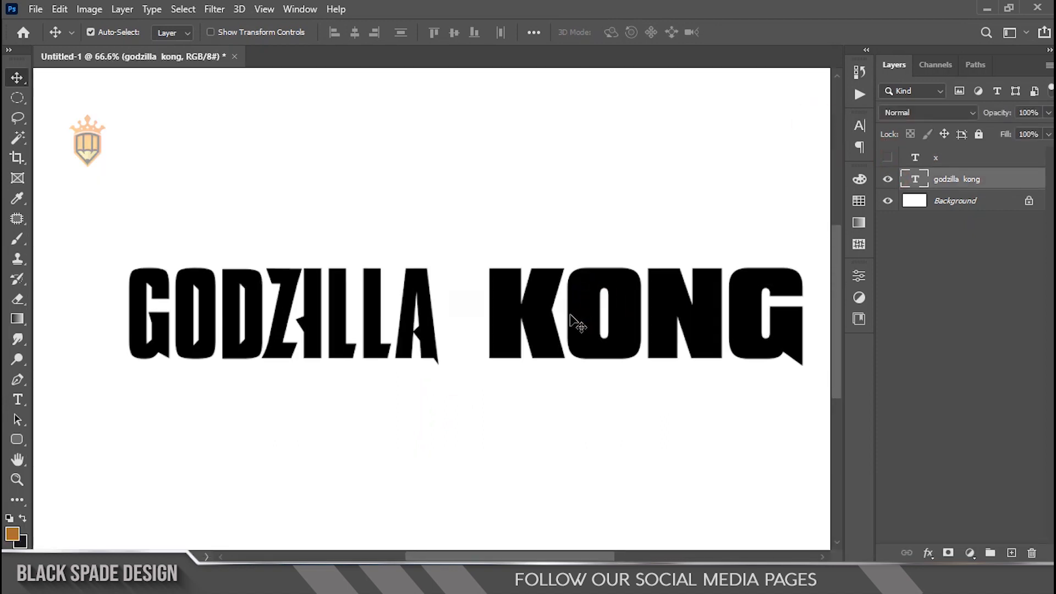
Step: Set the vertical scale of the entire GODZILLA KONG text to 115%
{"action": "scroll", "coordinate": [578, 325], "scroll_direction": "down", "scroll_amount": 1}
{"action": "scroll", "coordinate": [506, 357], "scroll_direction": "up", "scroll_amount": 1}
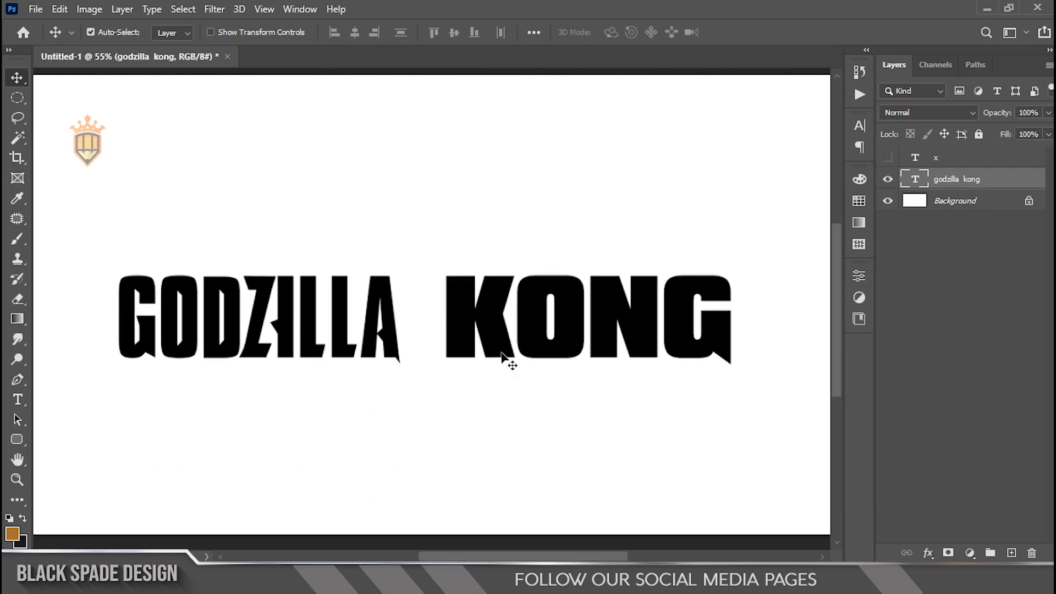
{"action": "key", "text": "t"}
{"action": "left_click", "coordinate": [498, 351]}
{"action": "key", "text": "ctrl"}
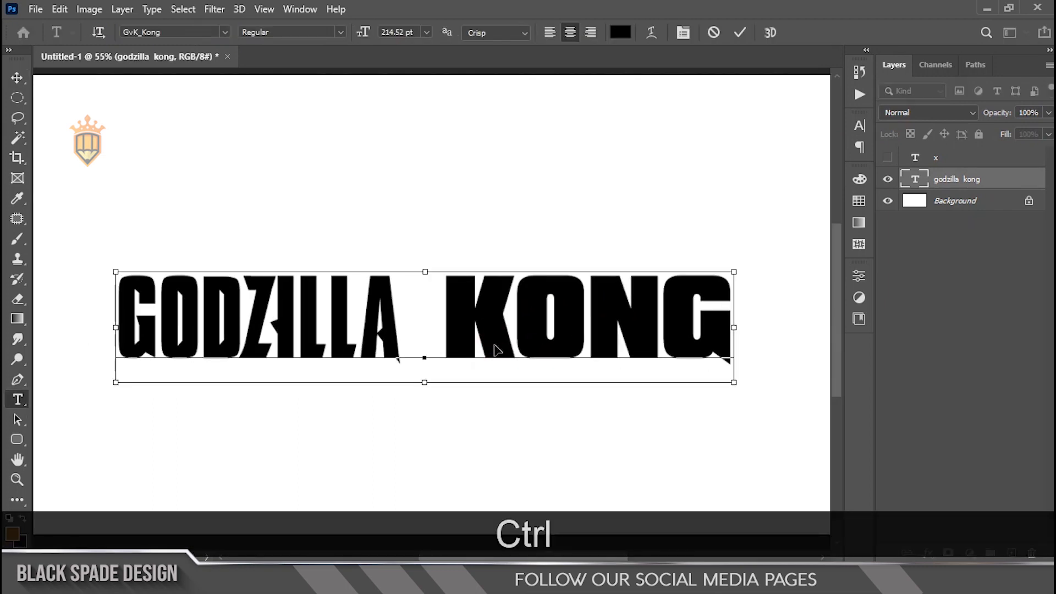
{"action": "key", "text": "ctrl+a"}
{"action": "left_click", "coordinate": [682, 33]}
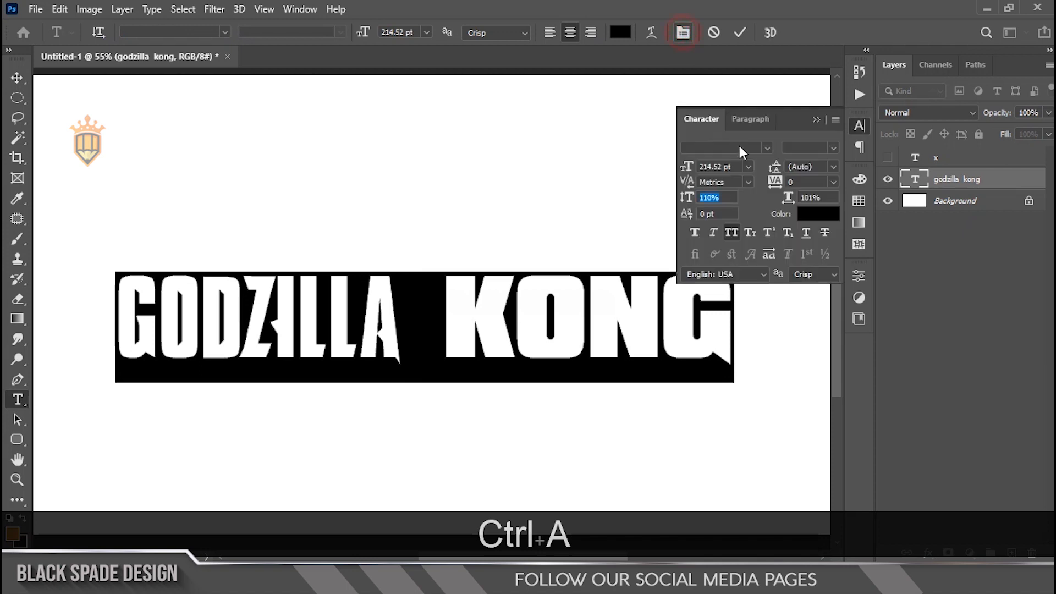
{"action": "left_click", "coordinate": [709, 198]}
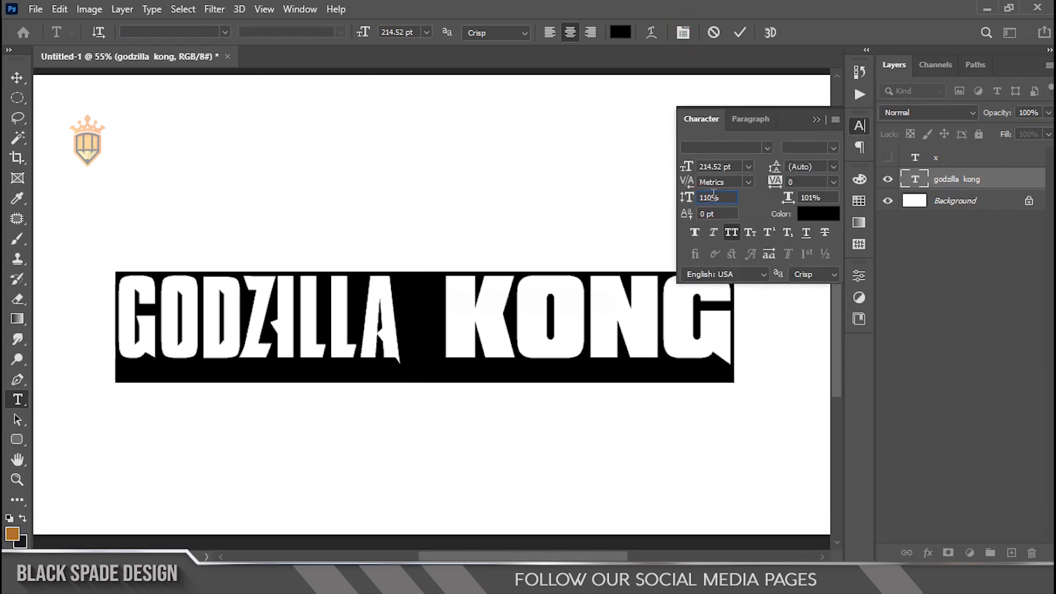
{"action": "type", "text": "115"}
{"action": "key", "text": "Return"}
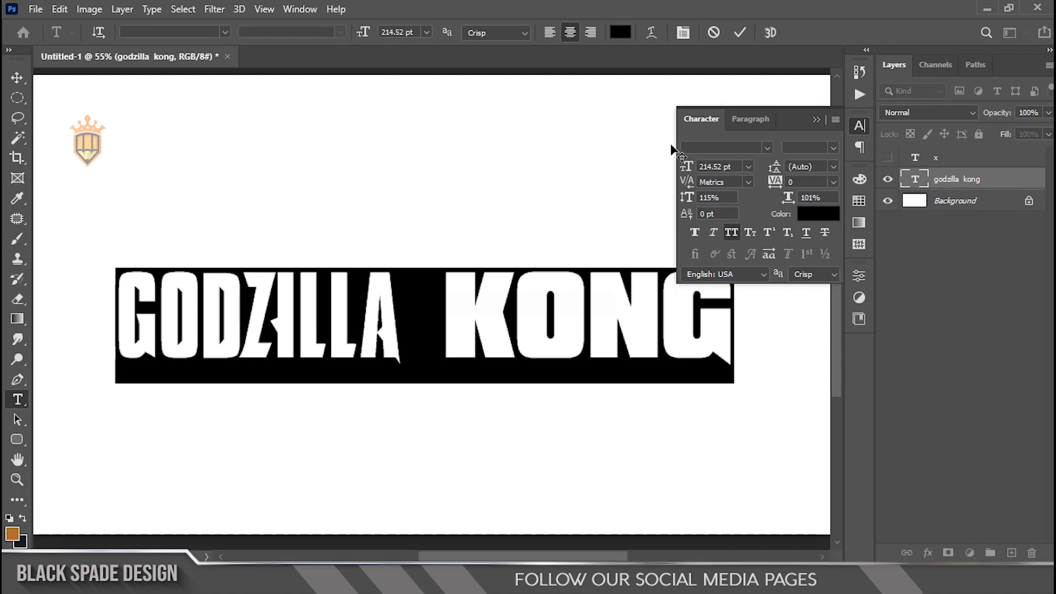
{"action": "left_click", "coordinate": [741, 33]}
Step: Duplicate the GODZILLA KONG text layer, hide the original, and convert the copy to a shape
{"action": "scroll", "coordinate": [423, 286], "scroll_direction": "down", "scroll_amount": 2}
{"action": "scroll", "coordinate": [413, 324], "scroll_direction": "up", "scroll_amount": 1}
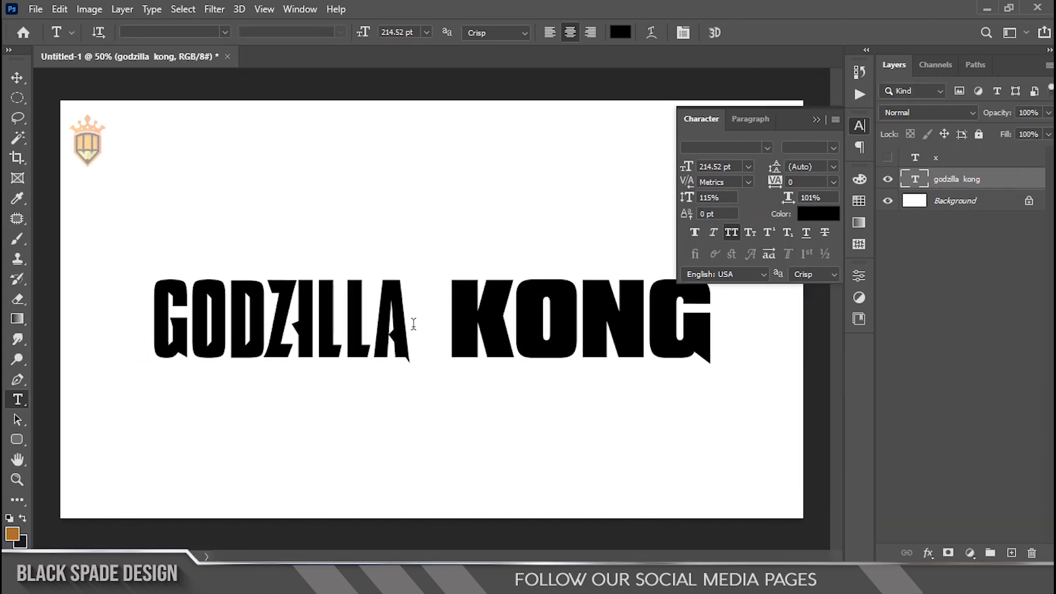
{"action": "key", "text": "ctrl+j"}
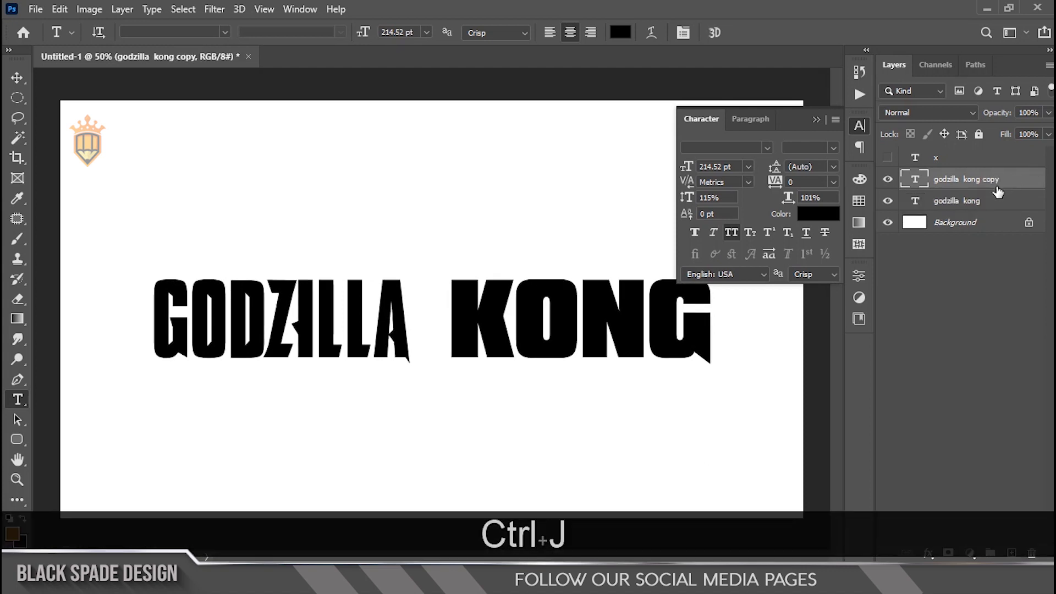
{"action": "key", "text": "v"}
{"action": "right_click", "coordinate": [988, 179]}
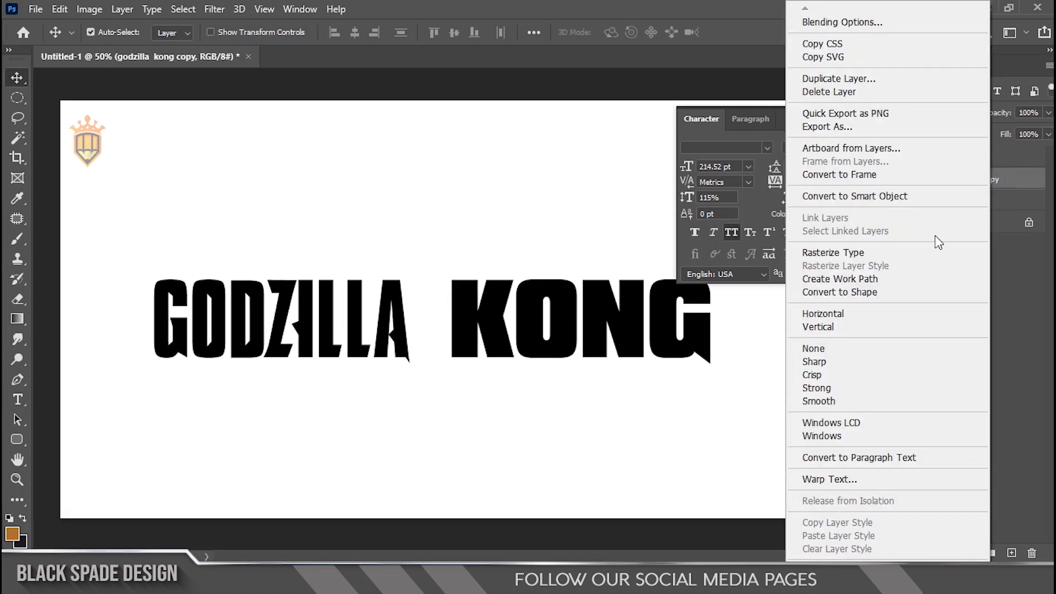
{"action": "left_click", "coordinate": [875, 295]}
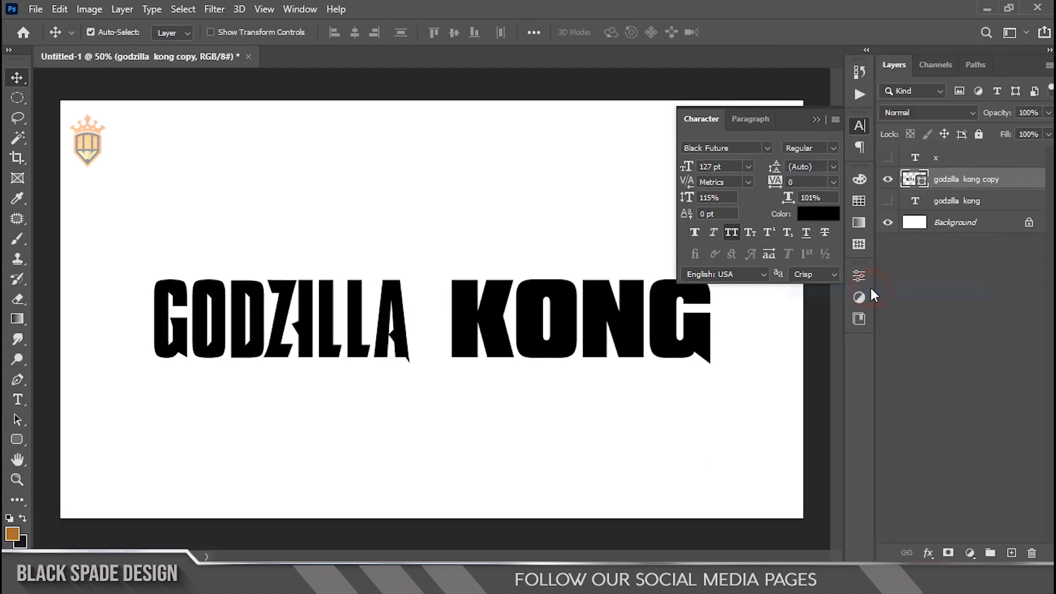
Step: Shift all the KONG letter paths to the right, widening the whole shape to about 1506 px
{"action": "left_click", "coordinate": [17, 420]}
{"action": "left_click_drag", "start_coordinate": [740, 397], "coordinate": [441, 236]}
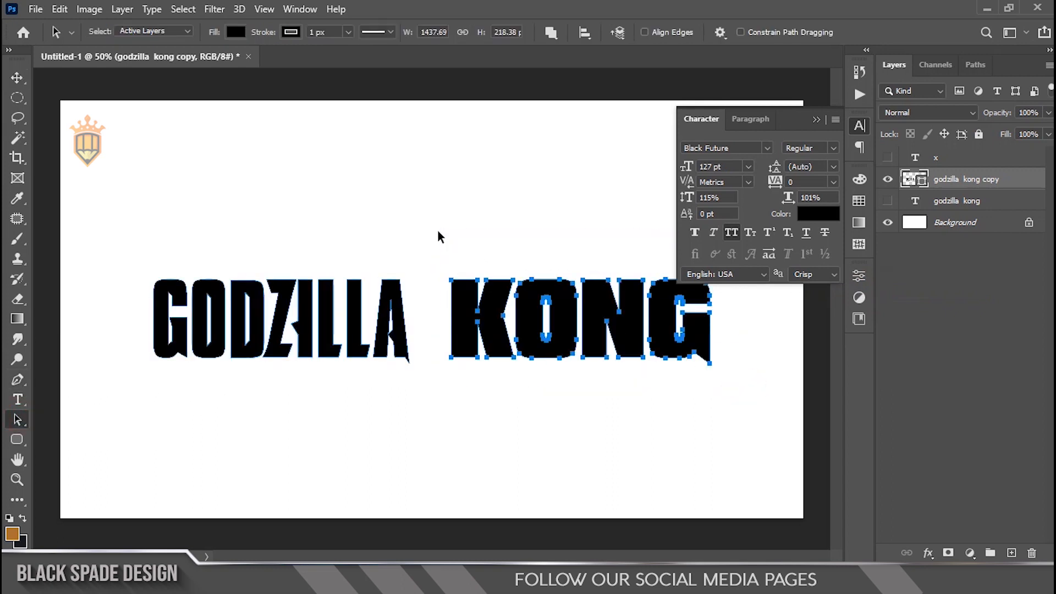
{"action": "key", "text": "Right"}
{"action": "key", "text": "Right"}
{"action": "key", "text": "Right"}
{"action": "key", "text": "Right"}
{"action": "key", "text": "Right"}
{"action": "key", "text": "Right"}
{"action": "key", "text": "Right"}
{"action": "key", "text": "Right"}
{"action": "key", "text": "Right"}
{"action": "key", "text": "Right"}
{"action": "key", "text": "Right"}
{"action": "key", "text": "Right"}
{"action": "key", "text": "Right"}
{"action": "key", "text": "Right"}
{"action": "key", "text": "Right"}
{"action": "key", "text": "Right"}
{"action": "key", "text": "Right"}
{"action": "key", "text": "Right"}
{"action": "key", "text": "Right"}
{"action": "key", "text": "Right"}
{"action": "key", "text": "Right"}
{"action": "key", "text": "Right"}
{"action": "key", "text": "Right"}
{"action": "key", "text": "Right"}
{"action": "key", "text": "Right"}
{"action": "key", "text": "Right"}
{"action": "key", "text": "Right"}
{"action": "key", "text": "Right"}
{"action": "key", "text": "Right"}
{"action": "key", "text": "Right"}
{"action": "key", "text": "Right"}
{"action": "key", "text": "Right"}
{"action": "key", "text": "Right"}
{"action": "key", "text": "Right"}
{"action": "key", "text": "Right"}
{"action": "key", "text": "Right"}
{"action": "key", "text": "Right"}
{"action": "key", "text": "Right"}
{"action": "key", "text": "Right"}
{"action": "key", "text": "Right"}
Step: Move the A of GODZILLA to the right, away from the second L
{"action": "scroll", "coordinate": [412, 330], "scroll_direction": "up", "scroll_amount": 3}
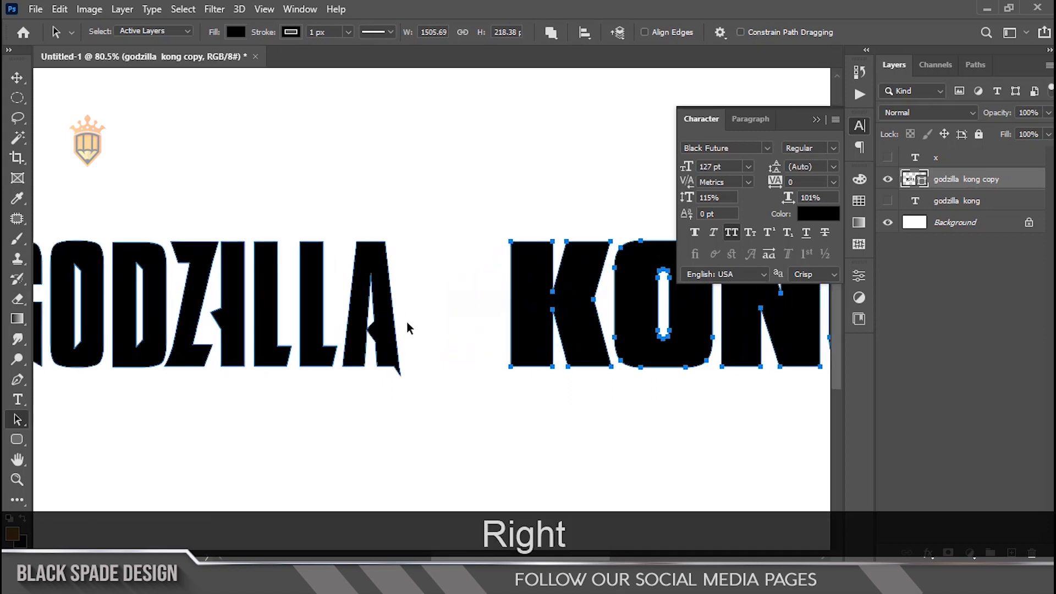
{"action": "left_click", "coordinate": [434, 355]}
{"action": "scroll", "coordinate": [363, 346], "scroll_direction": "up", "scroll_amount": 2}
{"action": "left_click_drag", "start_coordinate": [355, 346], "coordinate": [381, 394]}
{"action": "left_click", "coordinate": [421, 371]}
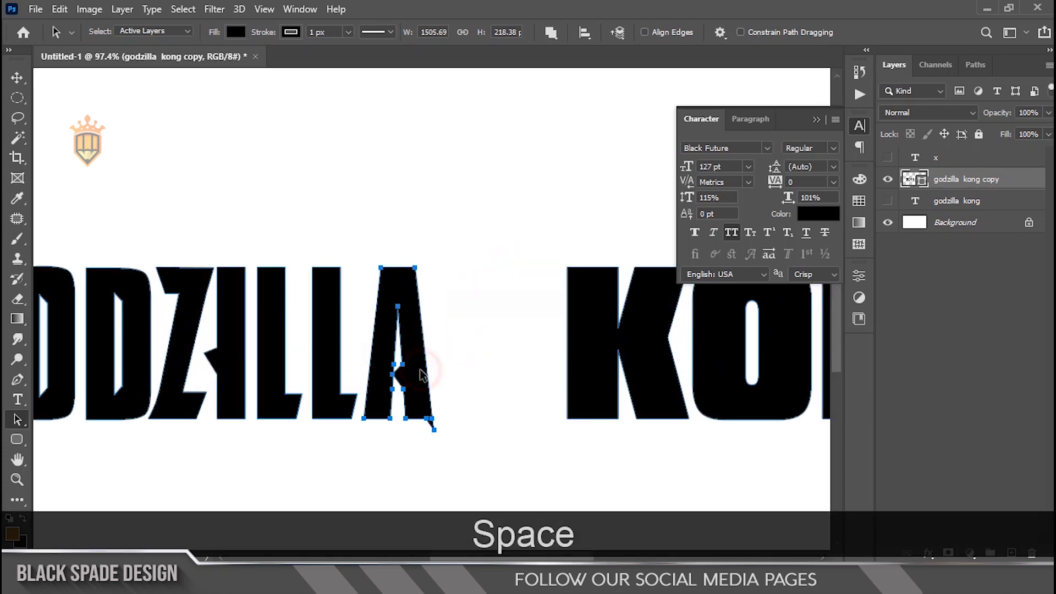
{"action": "key", "text": "Right"}
{"action": "key", "text": "Right"}
{"action": "key", "text": "Right"}
{"action": "key", "text": "Right"}
{"action": "key", "text": "Right"}
{"action": "key", "text": "Right"}
{"action": "key", "text": "Right"}
{"action": "key", "text": "Right"}
{"action": "key", "text": "Right"}
{"action": "key", "text": "Right"}
{"action": "key", "text": "Right"}
{"action": "key", "text": "Right"}
{"action": "key", "text": "Right"}
{"action": "key", "text": "Right"}
{"action": "key", "text": "Right"}
{"action": "key", "text": "Right"}
{"action": "key", "text": "Right"}
{"action": "key", "text": "Right"}
{"action": "key", "text": "Right"}
{"action": "key", "text": "Right"}
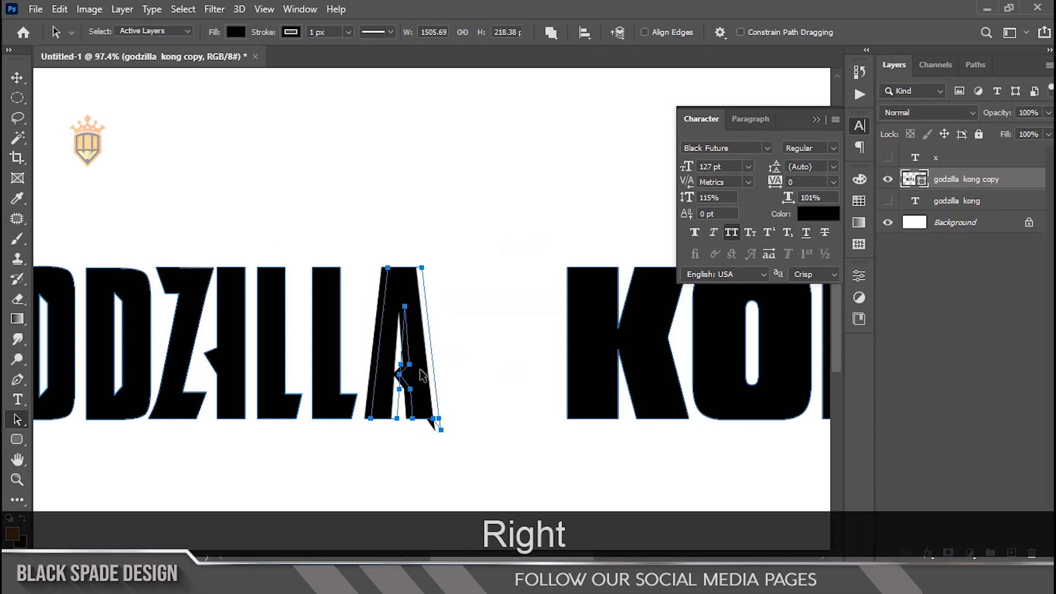
{"action": "key", "text": "Right"}
{"action": "key", "text": "Right"}
{"action": "key", "text": "Right"}
{"action": "key", "text": "Right"}
{"action": "key", "text": "Right"}
{"action": "key", "text": "Right"}
{"action": "key", "text": "Right"}
{"action": "key", "text": "Right"}
{"action": "key", "text": "Right"}
{"action": "key", "text": "Right"}
{"action": "key", "text": "Right"}
{"action": "key", "text": "Right"}
{"action": "key", "text": "Right"}
{"action": "key", "text": "Right"}
{"action": "key", "text": "Right"}
{"action": "key", "text": "Right"}
{"action": "key", "text": "Right"}
{"action": "key", "text": "Right"}
{"action": "key", "text": "Right"}
{"action": "key", "text": "Right"}
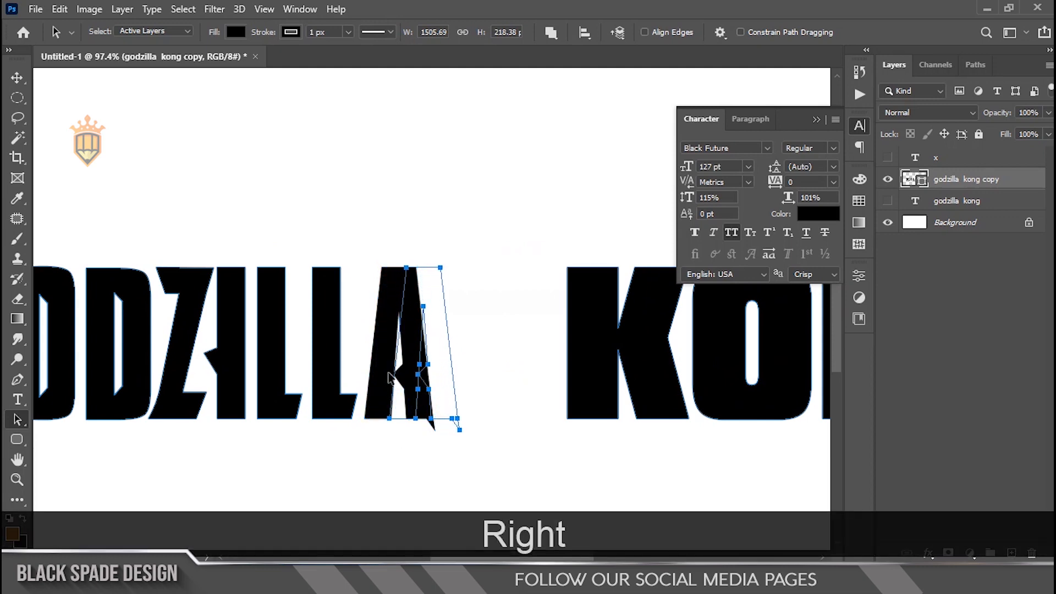
Step: Delete the second L of GODZILLA
{"action": "left_click", "coordinate": [372, 429]}
{"action": "left_click_drag", "start_coordinate": [371, 432], "coordinate": [312, 240]}
{"action": "key", "text": "Delete"}
Step: Extend the foot of the remaining L to the right by moving its two end anchor points with the Direct Selection Tool
{"action": "scroll", "coordinate": [317, 399], "scroll_direction": "up", "scroll_amount": 3}
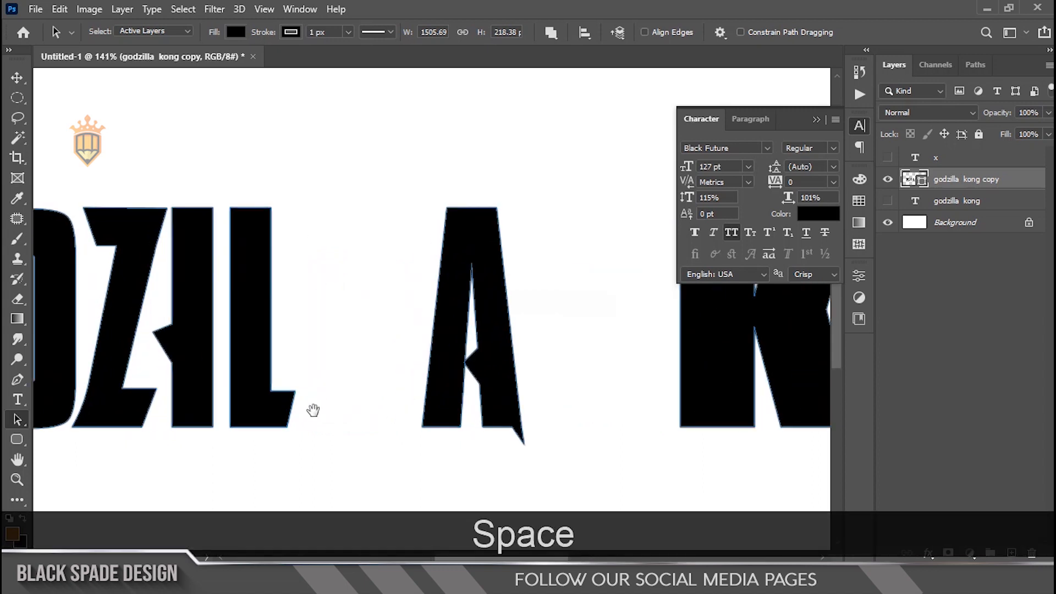
{"action": "left_click_drag", "start_coordinate": [314, 411], "coordinate": [373, 327]}
{"action": "left_click", "coordinate": [18, 421]}
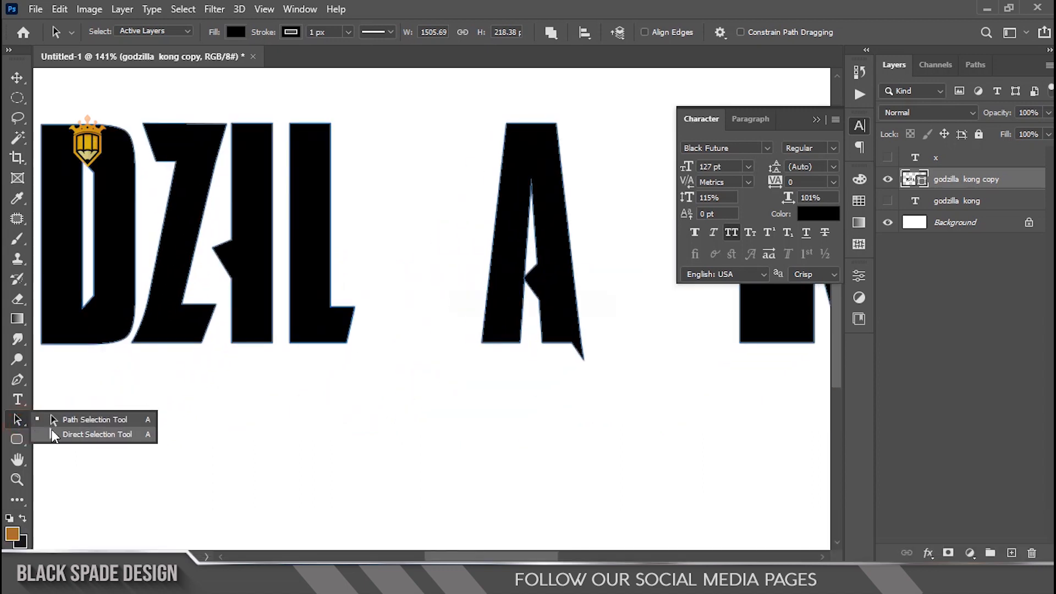
{"action": "left_click", "coordinate": [83, 438]}
{"action": "scroll", "coordinate": [328, 345], "scroll_direction": "up", "scroll_amount": 1}
{"action": "left_click_drag", "start_coordinate": [395, 353], "coordinate": [345, 278]}
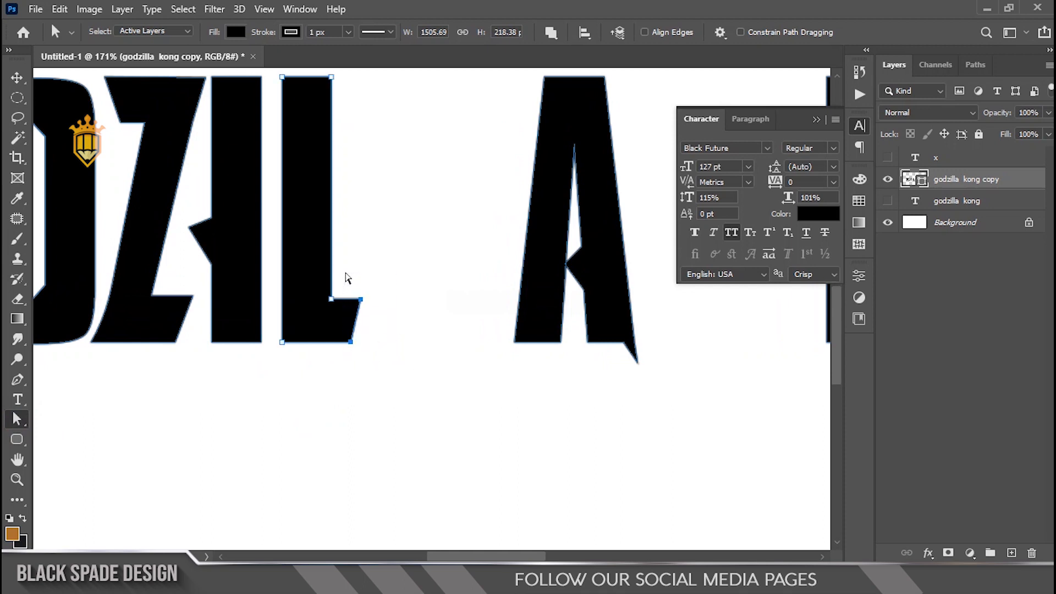
{"action": "key", "text": "Right"}
{"action": "key", "text": "Right"}
{"action": "key", "text": "Right"}
{"action": "key", "text": "Right"}
{"action": "key", "text": "Right"}
{"action": "key", "text": "Right"}
{"action": "key", "text": "Right"}
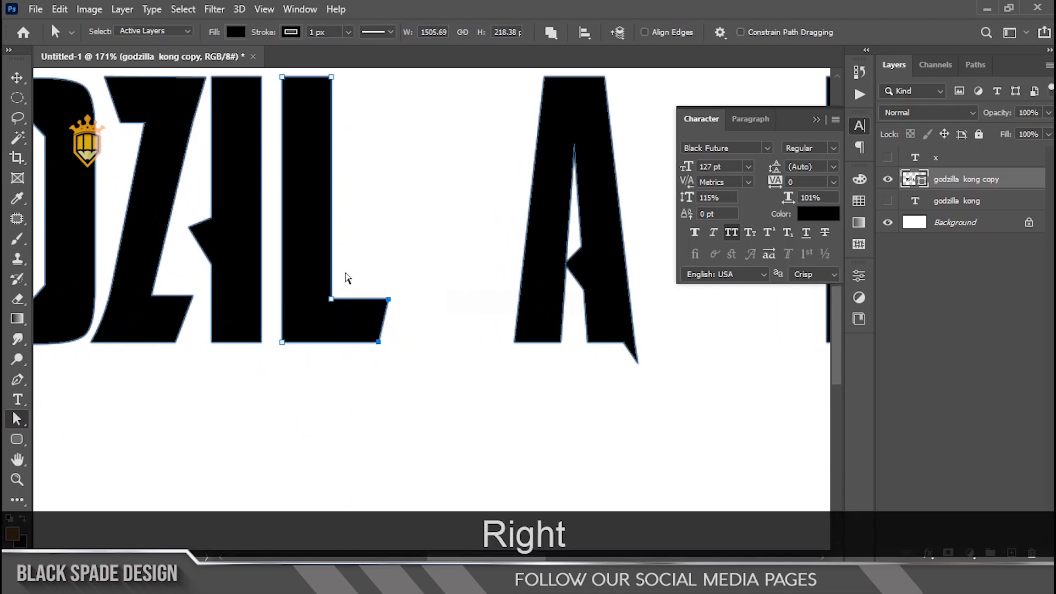
{"action": "key", "text": "Right"}
{"action": "key", "text": "Right"}
{"action": "key", "text": "Right"}
{"action": "key", "text": "Right"}
{"action": "key", "text": "Right"}
{"action": "key", "text": "Right"}
{"action": "key", "text": "Right"}
{"action": "key", "text": "Right"}
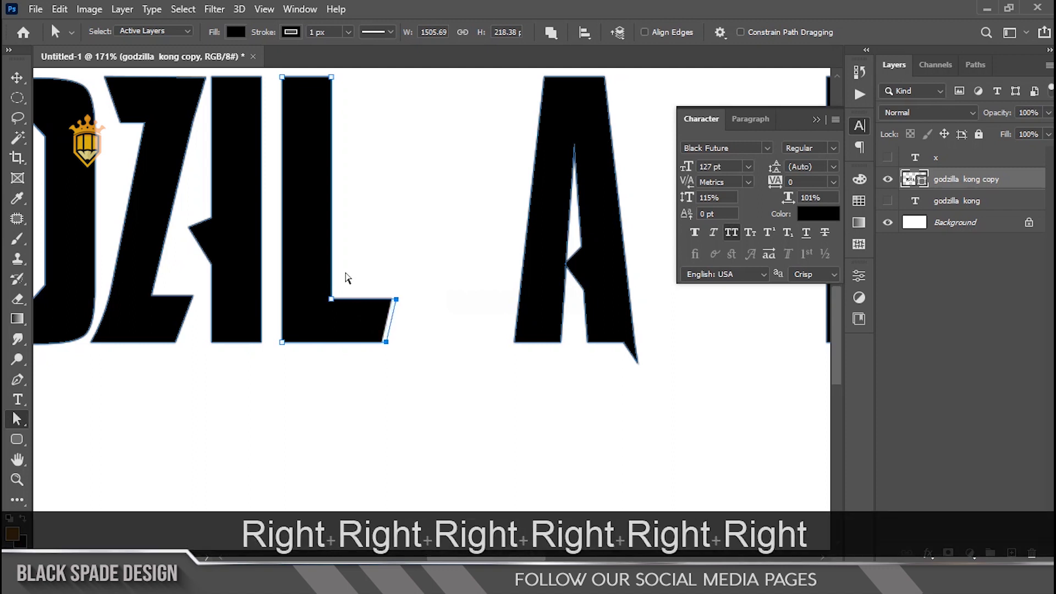
{"action": "scroll", "coordinate": [349, 280], "scroll_direction": "down", "scroll_amount": 2}
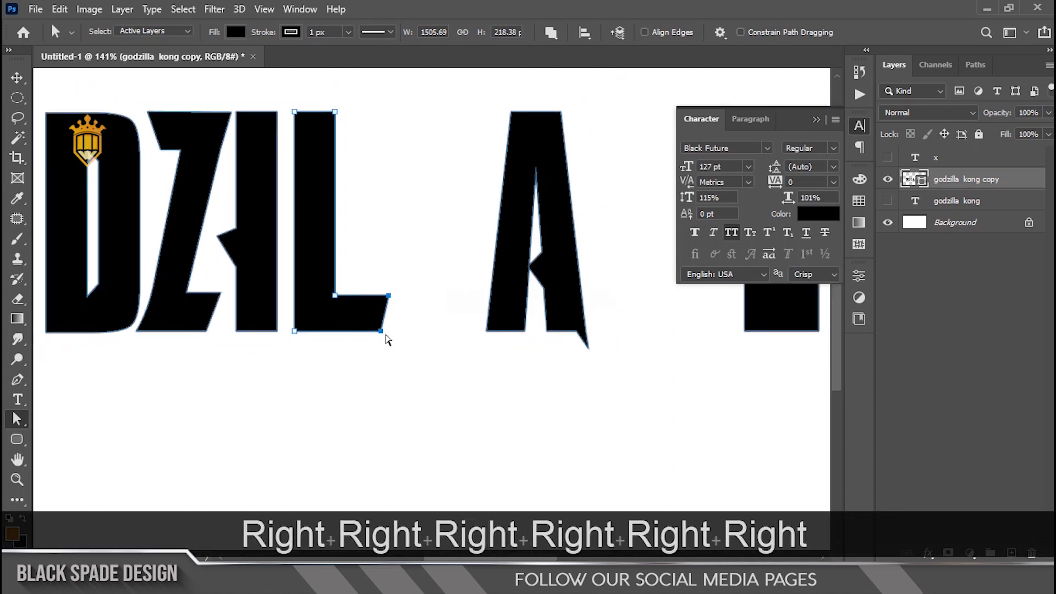
Step: Duplicate the extended L path and place the copy in the gap between the first L and the A
{"action": "right_click", "coordinate": [21, 426]}
{"action": "left_click", "coordinate": [67, 420]}
{"action": "left_click", "coordinate": [340, 359]}
{"action": "left_click", "coordinate": [342, 323]}
{"action": "left_click_drag", "start_coordinate": [415, 346], "coordinate": [289, 104]}
{"action": "left_click", "coordinate": [323, 230], "text": "alt"}
{"action": "left_click_drag", "start_coordinate": [322, 230], "coordinate": [420, 230]}
{"action": "scroll", "coordinate": [416, 320], "scroll_direction": "up", "scroll_amount": 3}
{"action": "left_click_drag", "start_coordinate": [416, 318], "coordinate": [418, 321]}
{"action": "key", "text": "Right"}
{"action": "key", "text": "Right"}
{"action": "key", "text": "Right"}
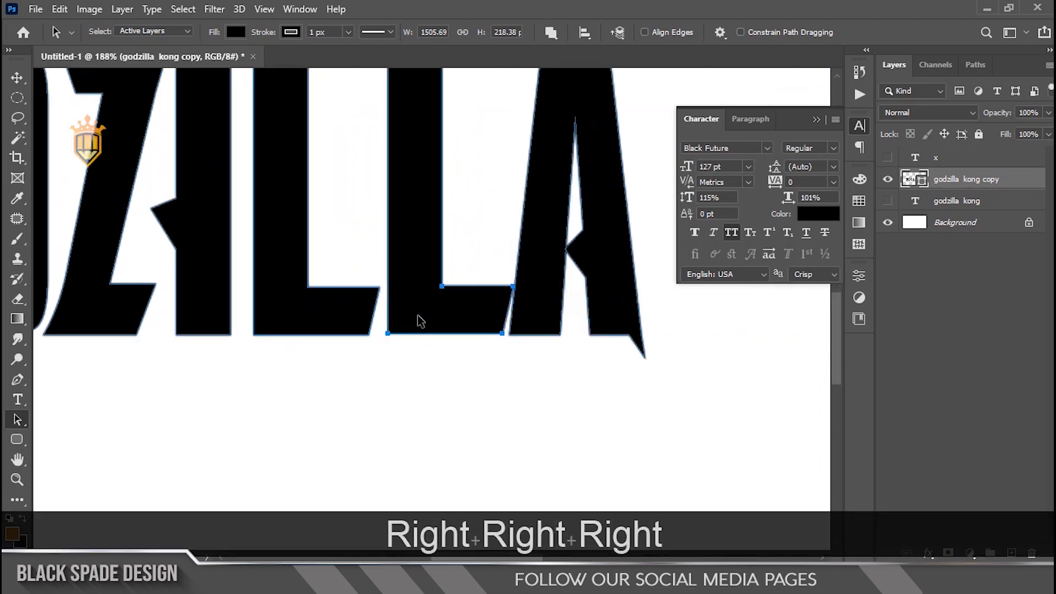
Step: Nudge the A slightly to the right to leave a narrow gap after the second L
{"action": "scroll", "coordinate": [420, 318], "scroll_direction": "down", "scroll_amount": 2}
{"action": "left_click", "coordinate": [548, 315]}
{"action": "key", "text": "Right"}
{"action": "key", "text": "Right"}
{"action": "key", "text": "Right"}
{"action": "key", "text": "Right"}
{"action": "key", "text": "Right"}
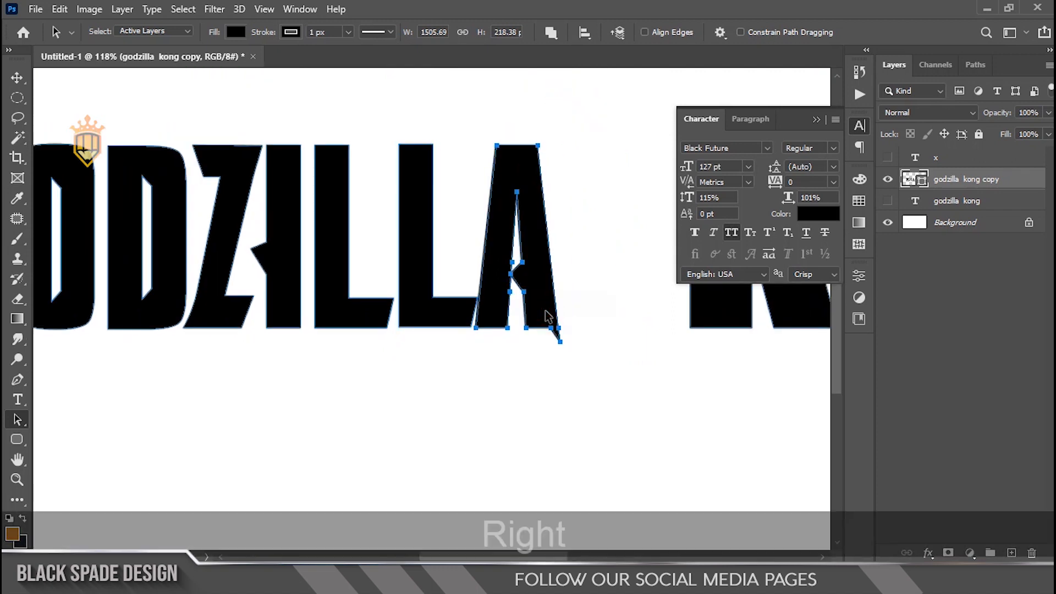
{"action": "key", "text": "Right"}
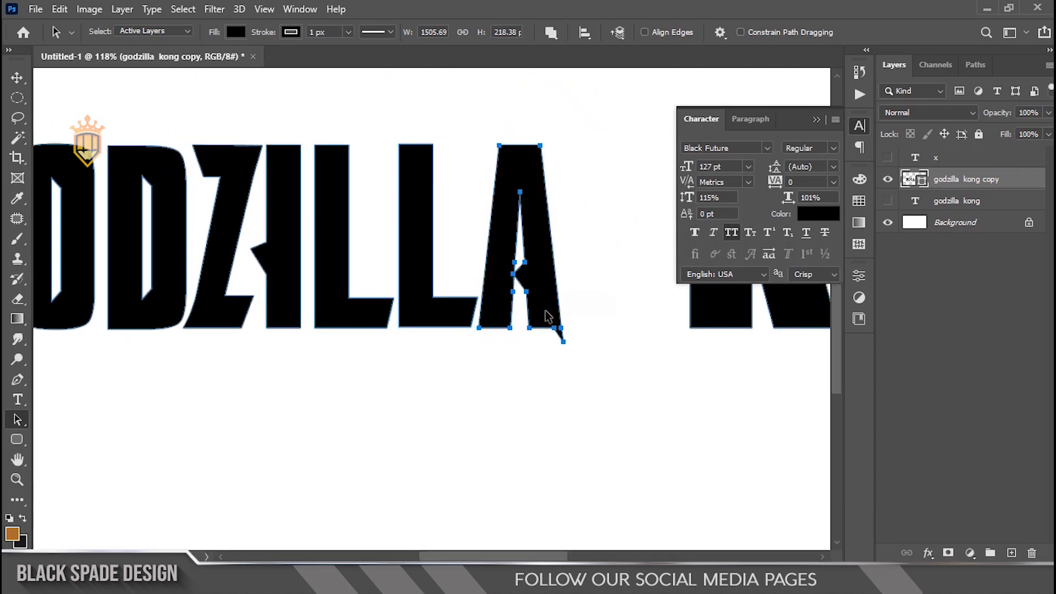
{"action": "scroll", "coordinate": [549, 316], "scroll_direction": "down", "scroll_amount": 3}
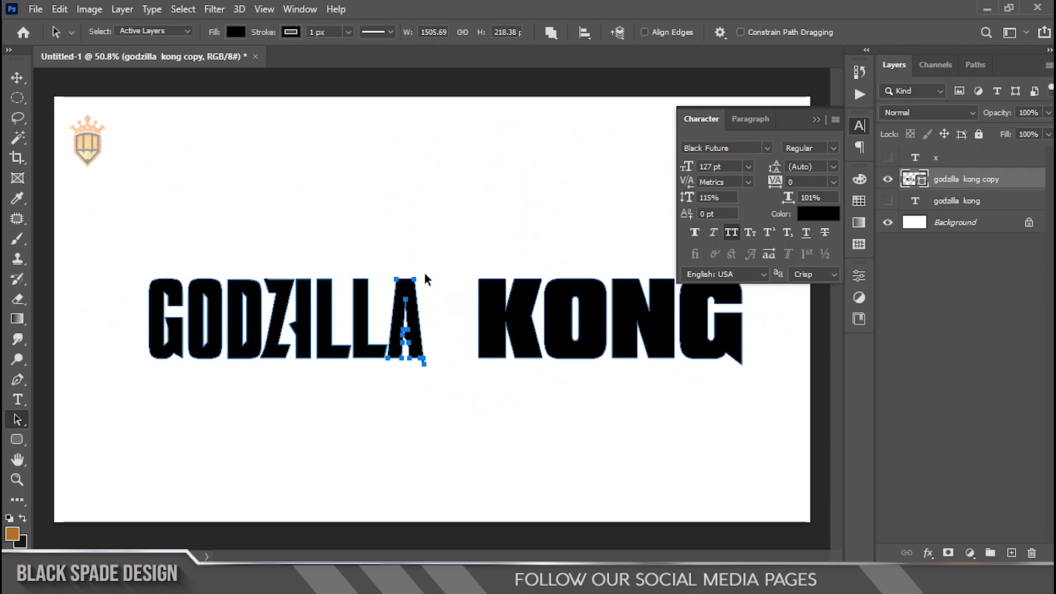
Step: Extend the Z's upper arm to the left toward the D by moving its two left-end anchor points
{"action": "scroll", "coordinate": [306, 325], "scroll_direction": "up", "scroll_amount": 3}
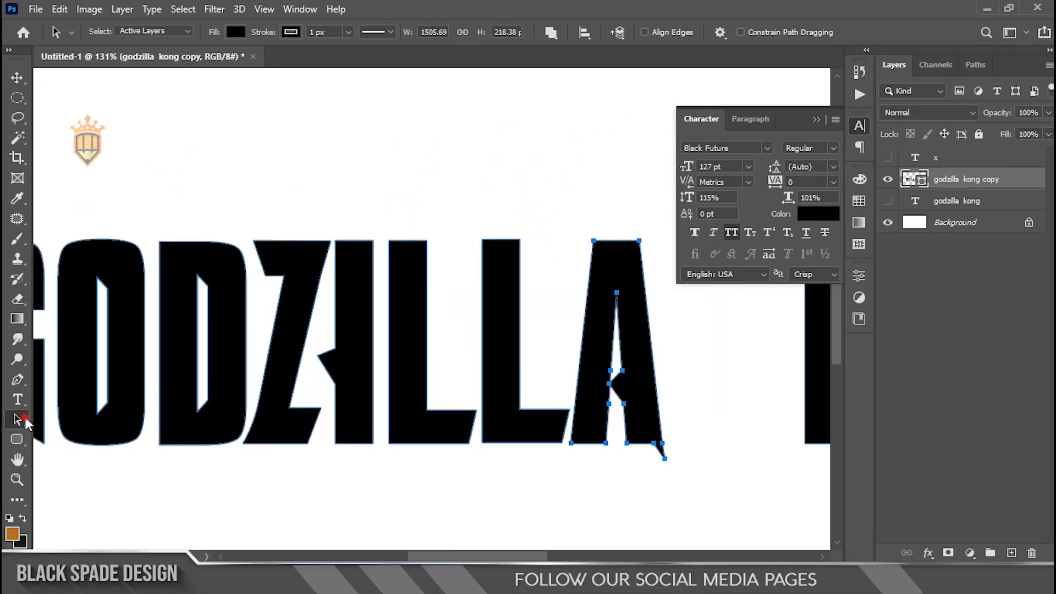
{"action": "right_click", "coordinate": [16, 420]}
{"action": "left_click", "coordinate": [66, 416]}
{"action": "scroll", "coordinate": [230, 214], "scroll_direction": "up", "scroll_amount": 3}
{"action": "left_click_drag", "start_coordinate": [228, 210], "coordinate": [262, 304]}
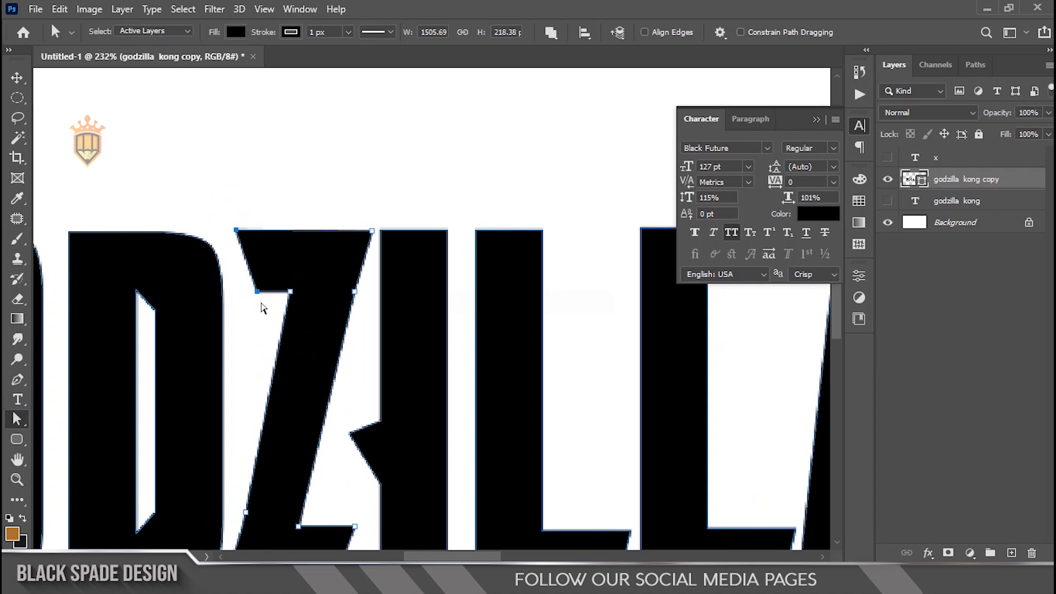
{"action": "key", "text": "Left"}
{"action": "key", "text": "Left"}
{"action": "key", "text": "Left"}
{"action": "key", "text": "Left"}
{"action": "key", "text": "Left"}
{"action": "key", "text": "Left"}
{"action": "key", "text": "Left"}
{"action": "key", "text": "Left"}
{"action": "key", "text": "Left"}
{"action": "key", "text": "Left"}
{"action": "key", "text": "Left"}
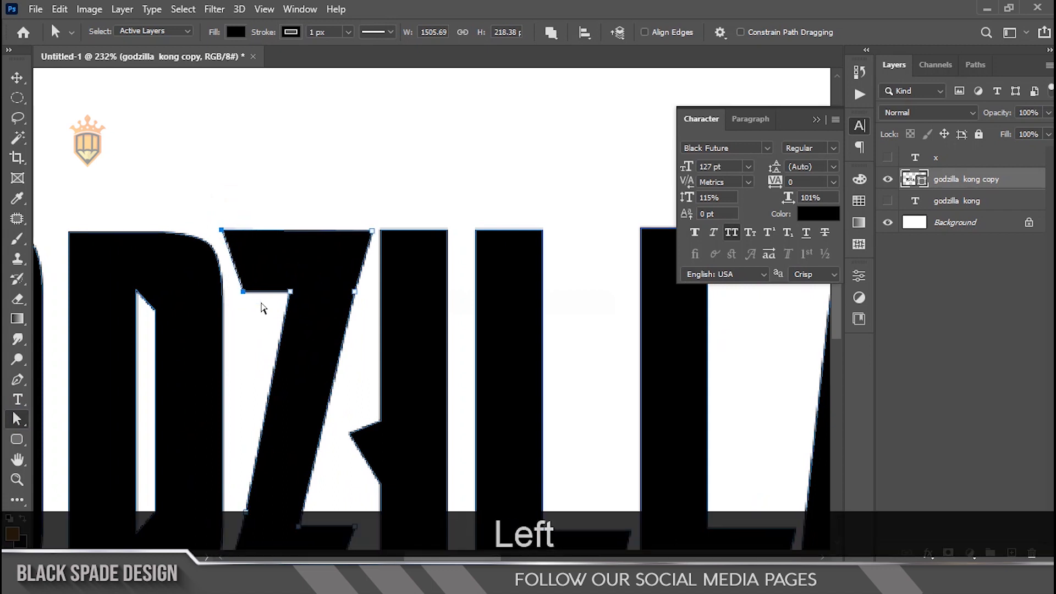
Step: Extend the Z's lower arm to the right toward the I by moving its two right-end anchor points
{"action": "scroll", "coordinate": [261, 308], "scroll_direction": "down", "scroll_amount": 3}
{"action": "left_click", "coordinate": [310, 466]}
{"action": "left_click_drag", "start_coordinate": [311, 460], "coordinate": [296, 411]}
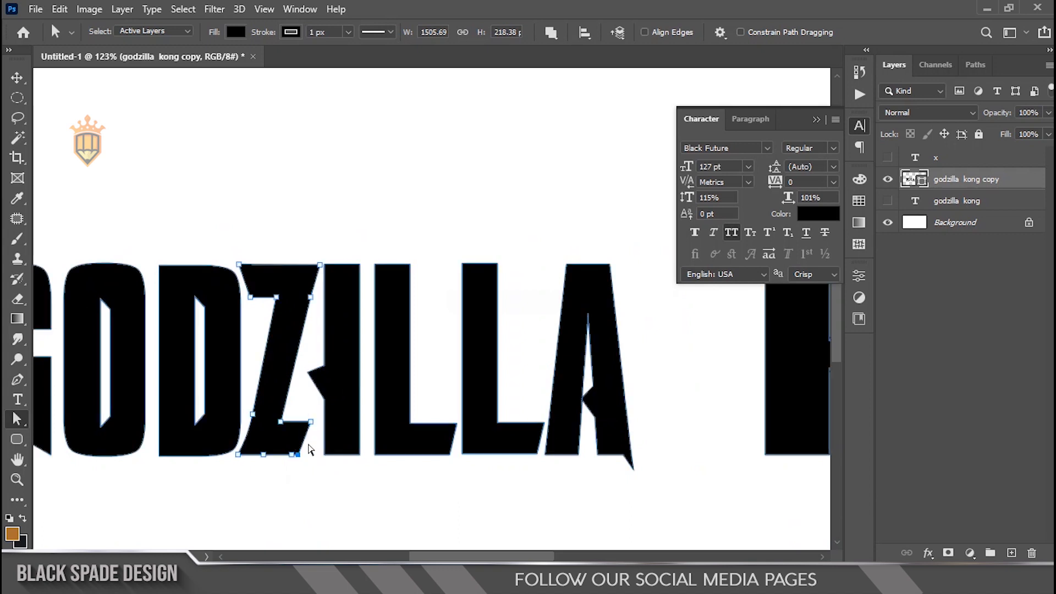
{"action": "scroll", "coordinate": [309, 452], "scroll_direction": "up", "scroll_amount": 2}
{"action": "left_click", "coordinate": [317, 470]}
{"action": "left_click_drag", "start_coordinate": [317, 466], "coordinate": [288, 385]}
{"action": "key", "text": "Right"}
{"action": "key", "text": "Right"}
{"action": "key", "text": "Right"}
{"action": "key", "text": "Right"}
{"action": "key", "text": "Right"}
{"action": "key", "text": "Right"}
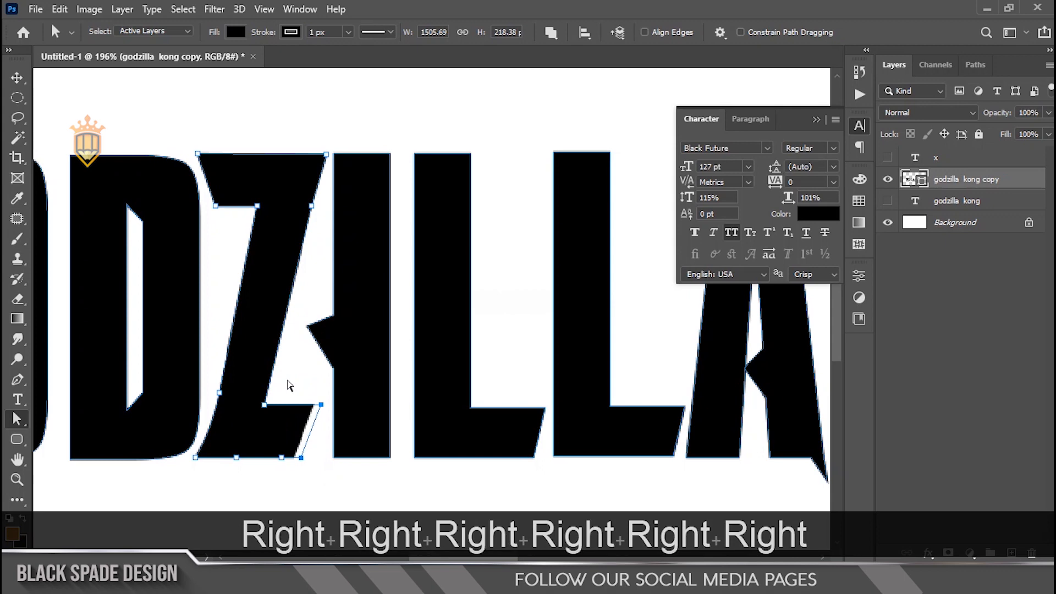
{"action": "key", "text": "Right"}
{"action": "scroll", "coordinate": [288, 385], "scroll_direction": "down", "scroll_amount": 5}
{"action": "left_click", "coordinate": [316, 231]}
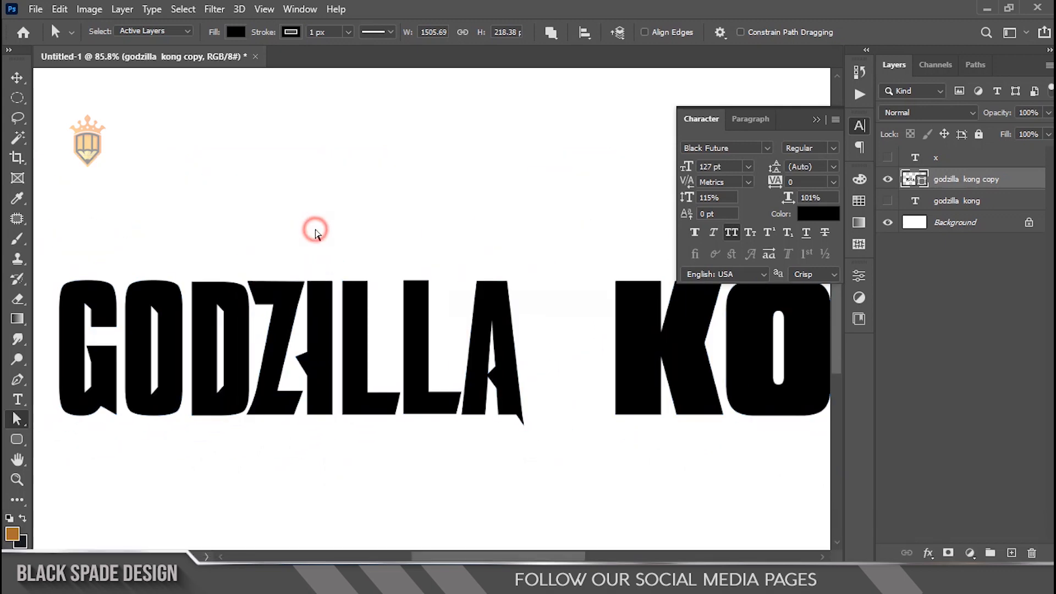
Step: Select all the GODZILLA and KONG letter paths and set their stroke to no color
{"action": "scroll", "coordinate": [556, 361], "scroll_direction": "down", "scroll_amount": 4}
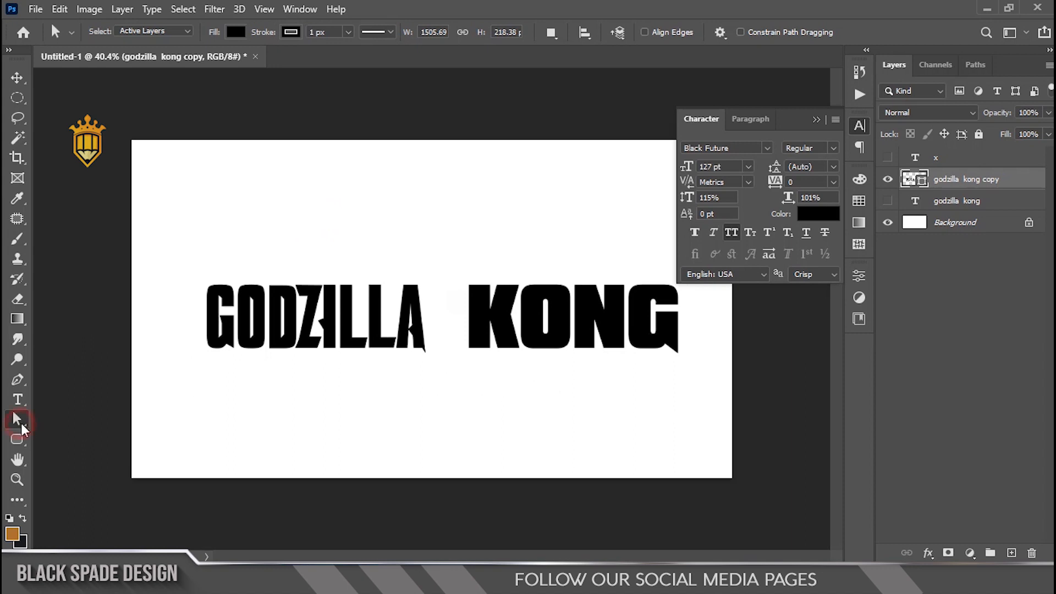
{"action": "left_click", "coordinate": [17, 422]}
{"action": "left_click", "coordinate": [56, 431]}
{"action": "left_click_drag", "start_coordinate": [699, 367], "coordinate": [201, 250]}
{"action": "left_click", "coordinate": [292, 31]}
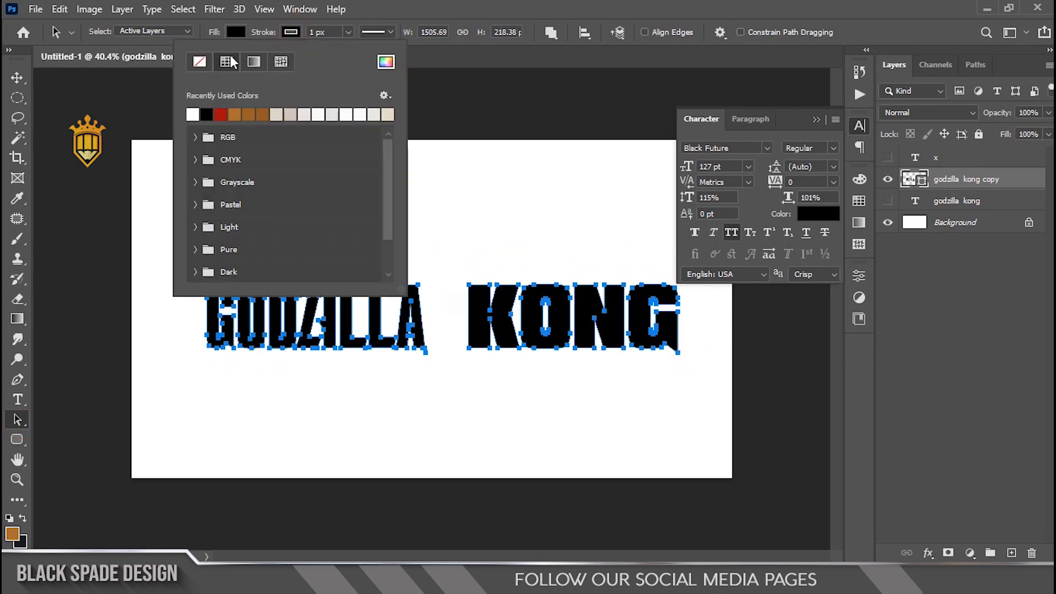
{"action": "left_click", "coordinate": [201, 64]}
{"action": "scroll", "coordinate": [306, 358], "scroll_direction": "up", "scroll_amount": 3}
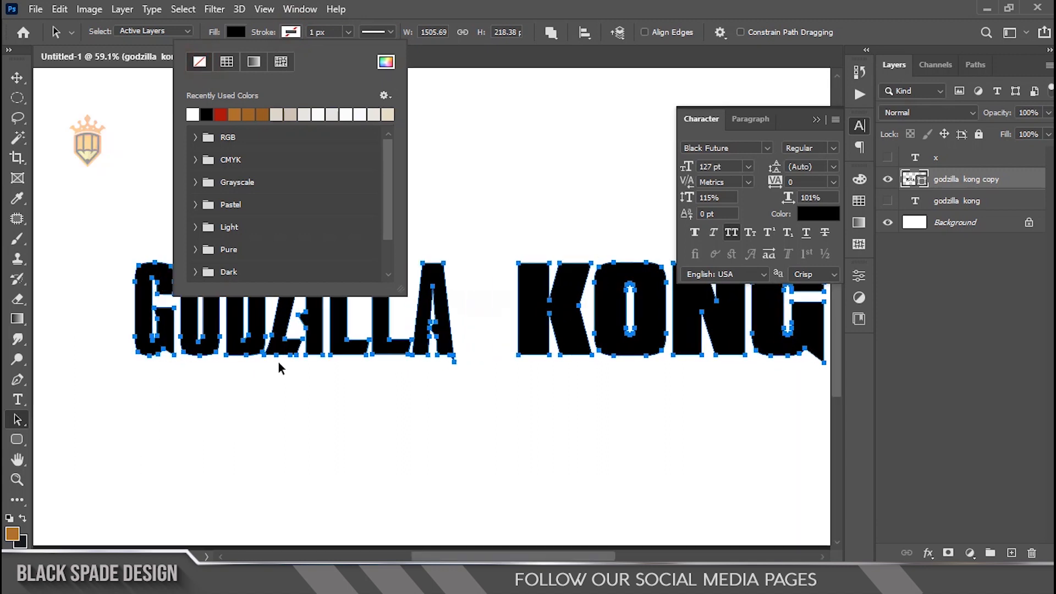
{"action": "left_click", "coordinate": [293, 410]}
{"action": "left_click", "coordinate": [364, 400]}
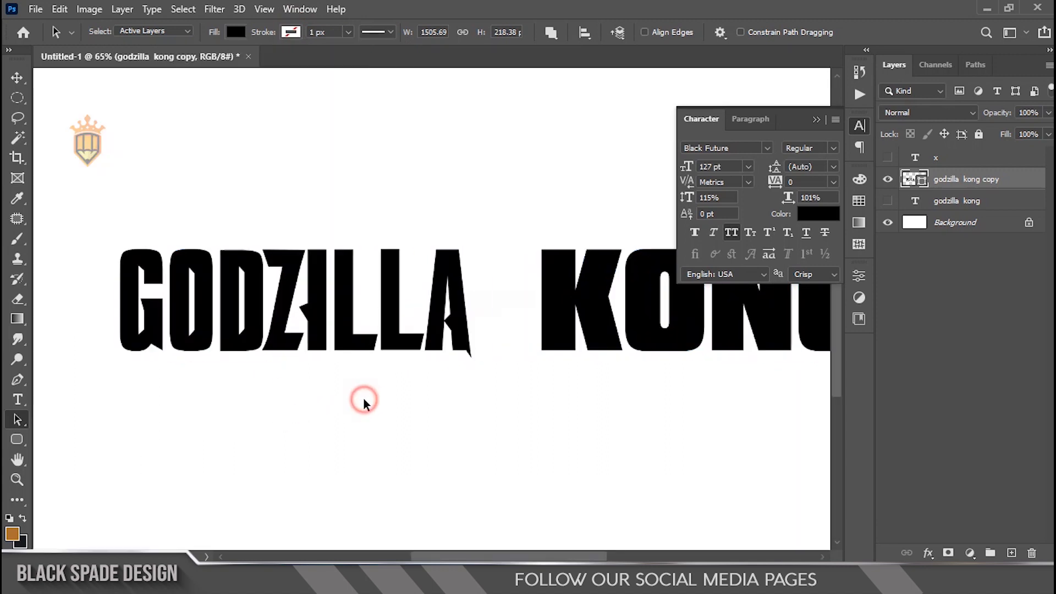
Step: Show the x text layer and move the X right into the middle of the gap between GODZILLA and KONG
{"action": "scroll", "coordinate": [364, 400], "scroll_direction": "down", "scroll_amount": 3}
{"action": "key", "text": "space"}
{"action": "left_click_drag", "start_coordinate": [412, 410], "coordinate": [387, 434]}
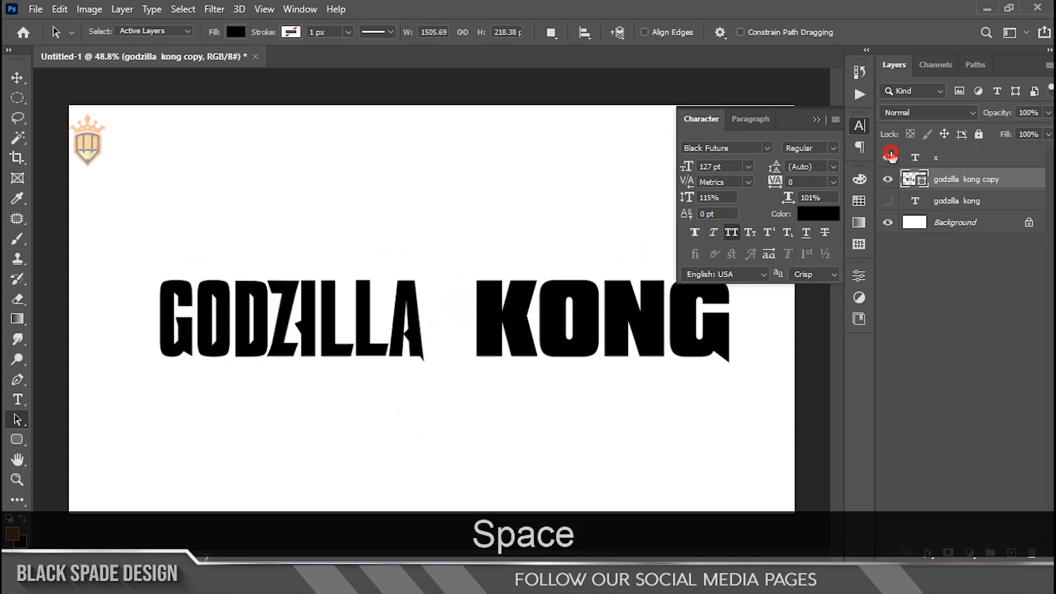
{"action": "left_click", "coordinate": [888, 157]}
{"action": "left_click", "coordinate": [935, 158]}
{"action": "scroll", "coordinate": [470, 358], "scroll_direction": "up", "scroll_amount": 3}
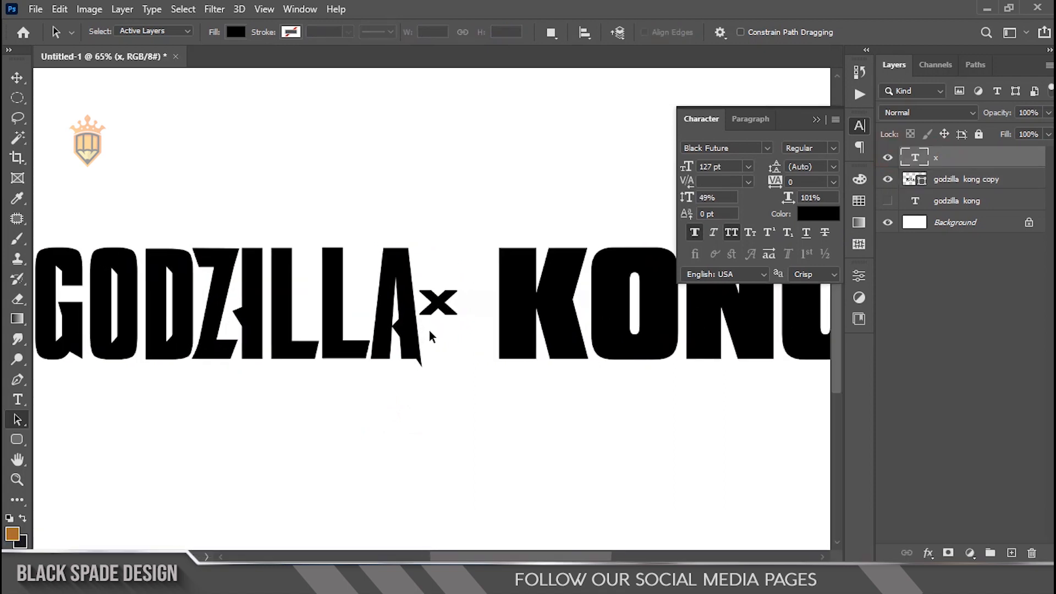
{"action": "left_click", "coordinate": [816, 121]}
{"action": "key", "text": "v"}
{"action": "scroll", "coordinate": [457, 305], "scroll_direction": "up", "scroll_amount": 2}
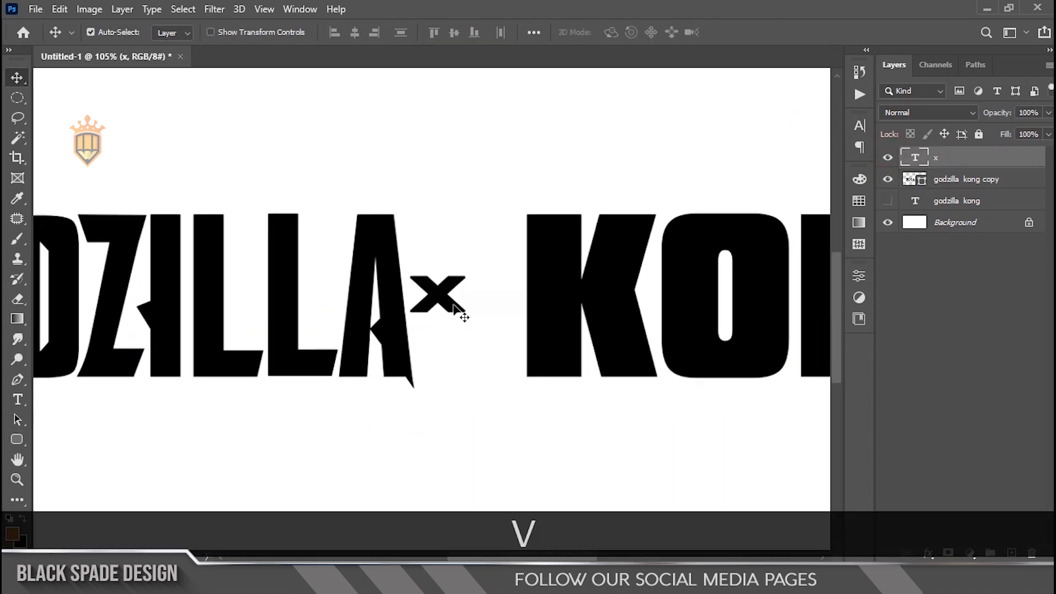
{"action": "left_click_drag", "start_coordinate": [441, 293], "coordinate": [465, 292]}
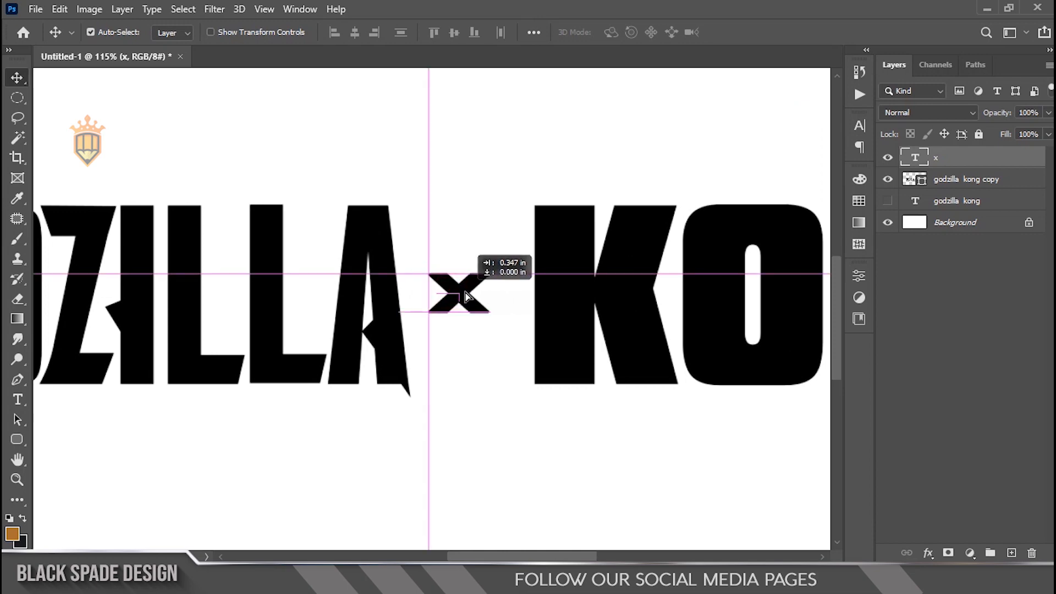
{"action": "left_click_drag", "start_coordinate": [469, 295], "coordinate": [470, 289]}
{"action": "scroll", "coordinate": [470, 293], "scroll_direction": "down", "scroll_amount": 9}
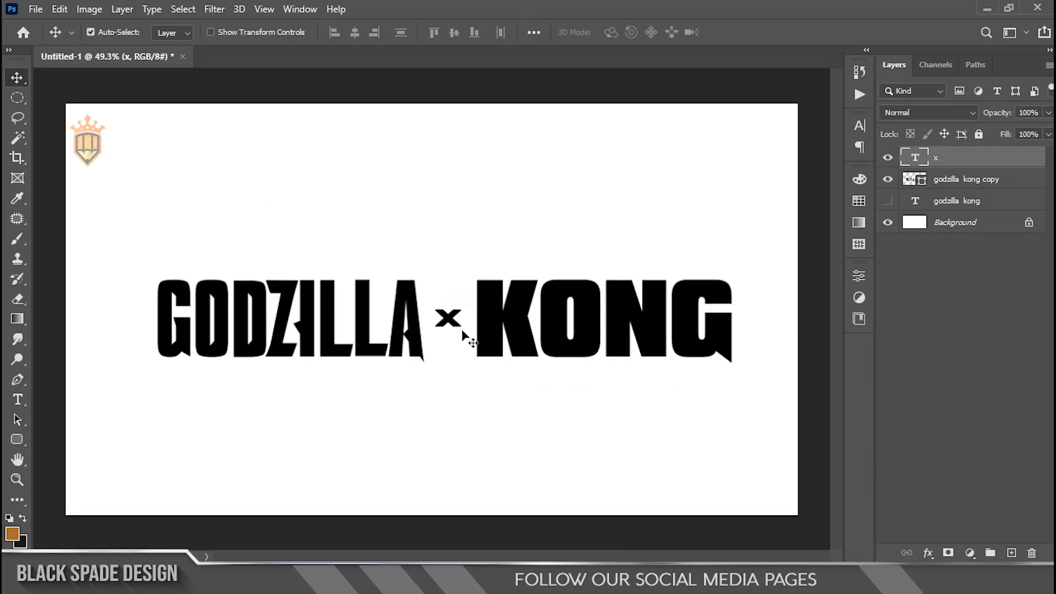
Step: Scale the X proportionally from its center to about 112% and nudge it left toward the A of GODZILLA
{"action": "scroll", "coordinate": [461, 333], "scroll_direction": "up", "scroll_amount": 8}
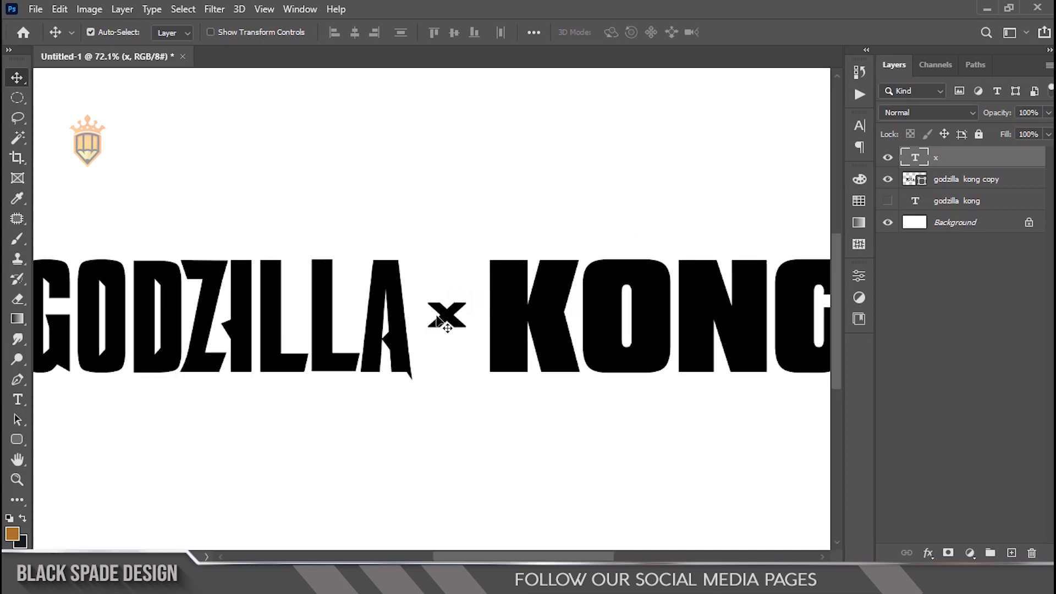
{"action": "key", "text": "ctrl+t"}
{"action": "left_click_drag", "start_coordinate": [476, 296], "coordinate": [487, 291]}
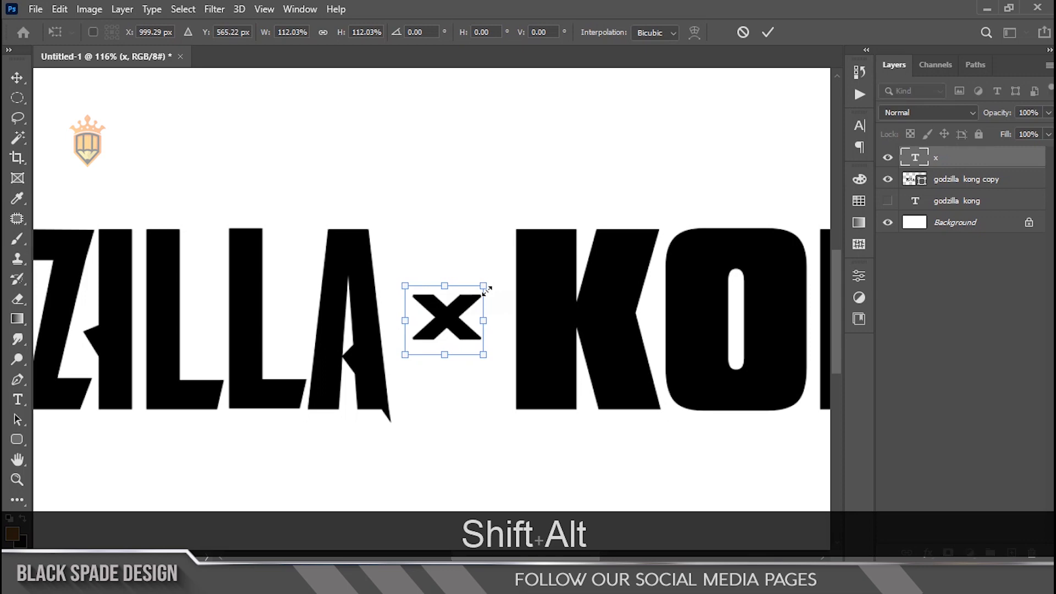
{"action": "key", "text": "Return"}
{"action": "key", "text": "Left"}
{"action": "key", "text": "Left"}
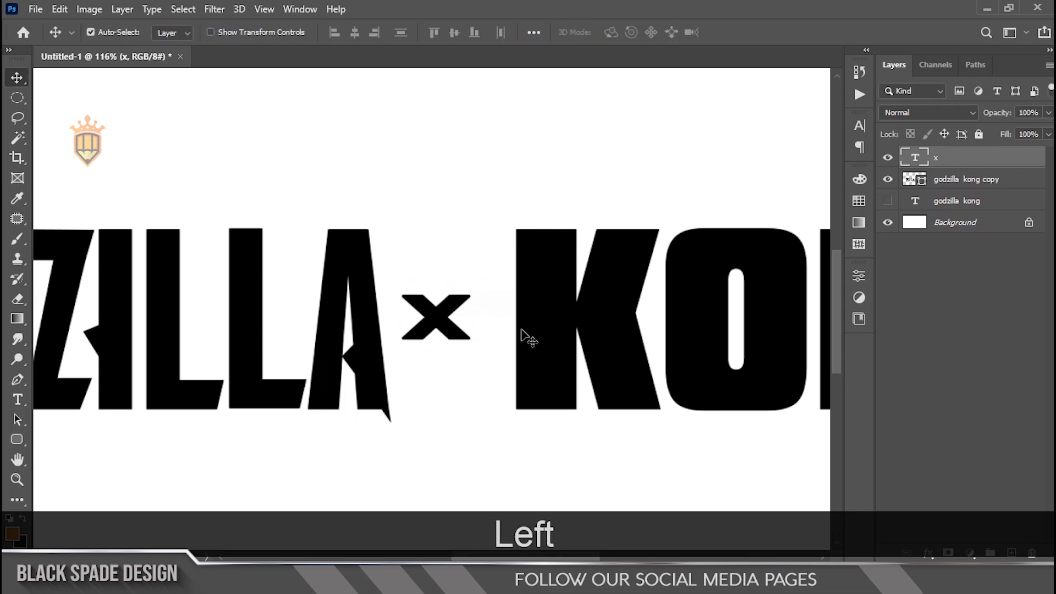
Step: Select all the KONG letter paths on the godzilla kong copy layer and nudge them left until they sit close to the X
{"action": "right_click", "coordinate": [533, 318]}
{"action": "left_click", "coordinate": [548, 328]}
{"action": "scroll", "coordinate": [547, 329], "scroll_direction": "down", "scroll_amount": 5}
{"action": "key", "text": "space"}
{"action": "left_click_drag", "start_coordinate": [547, 328], "coordinate": [401, 342]}
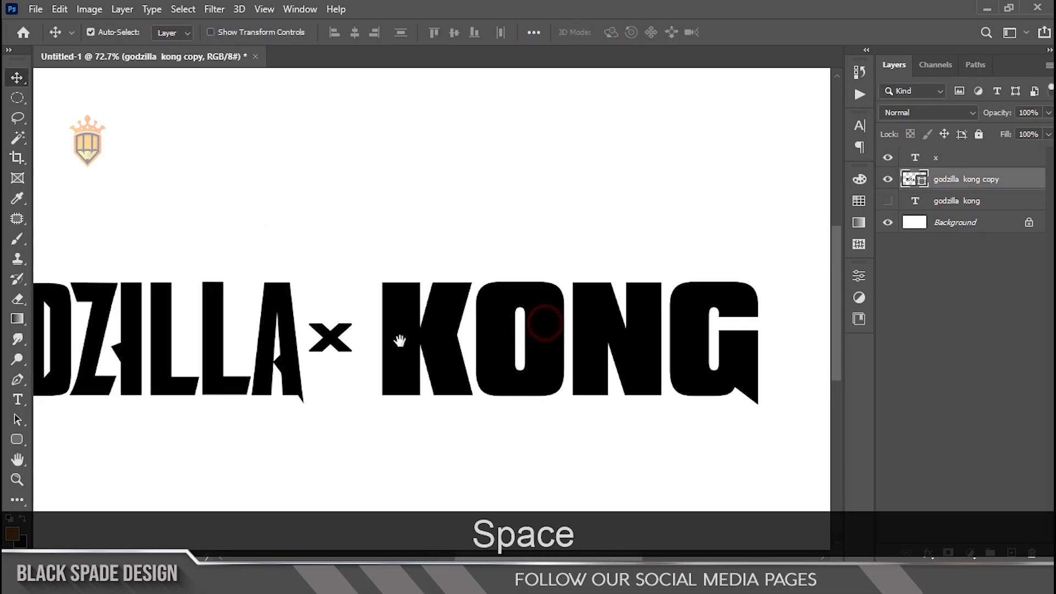
{"action": "left_click", "coordinate": [17, 421]}
{"action": "left_click_drag", "start_coordinate": [777, 424], "coordinate": [373, 198]}
{"action": "key", "text": "Left"}
{"action": "key", "text": "Left"}
{"action": "key", "text": "Left"}
{"action": "key", "text": "Left"}
{"action": "key", "text": "Left"}
{"action": "key", "text": "Left"}
{"action": "key", "text": "Left"}
{"action": "key", "text": "Left"}
{"action": "key", "text": "Left"}
{"action": "key", "text": "Left"}
{"action": "key", "text": "Left"}
{"action": "key", "text": "Left"}
{"action": "key", "text": "Left"}
{"action": "key", "text": "Left"}
{"action": "key", "text": "Left"}
{"action": "key", "text": "Left"}
{"action": "key", "text": "Left"}
{"action": "key", "text": "Left"}
{"action": "key", "text": "Left"}
{"action": "key", "text": "Left"}
{"action": "key", "text": "Left"}
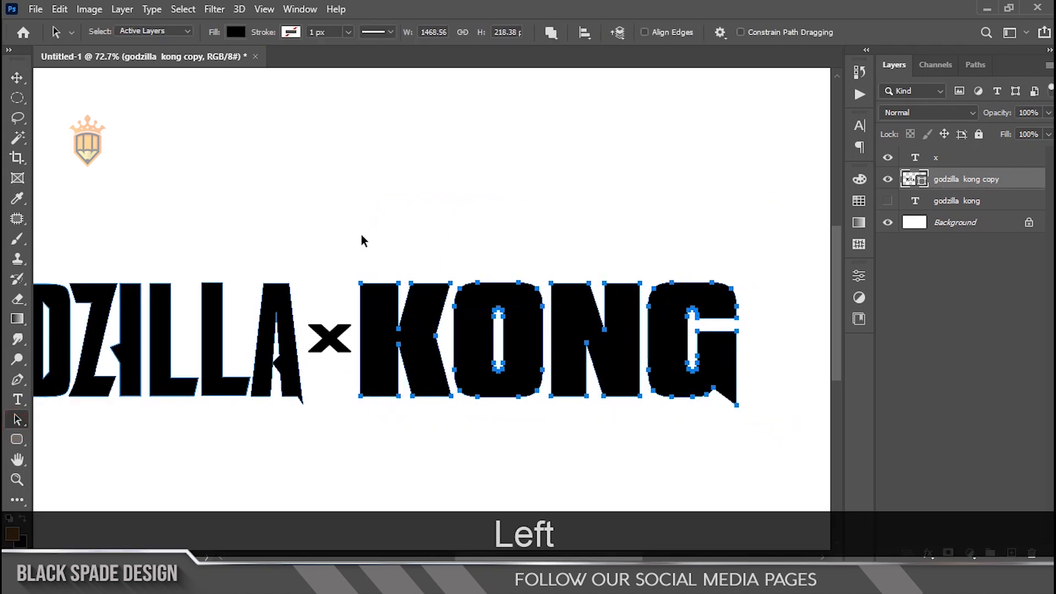
{"action": "key", "text": "Left"}
{"action": "key", "text": "Left"}
{"action": "key", "text": "Left"}
{"action": "key", "text": "Left"}
{"action": "key", "text": "Left"}
{"action": "key", "text": "Left"}
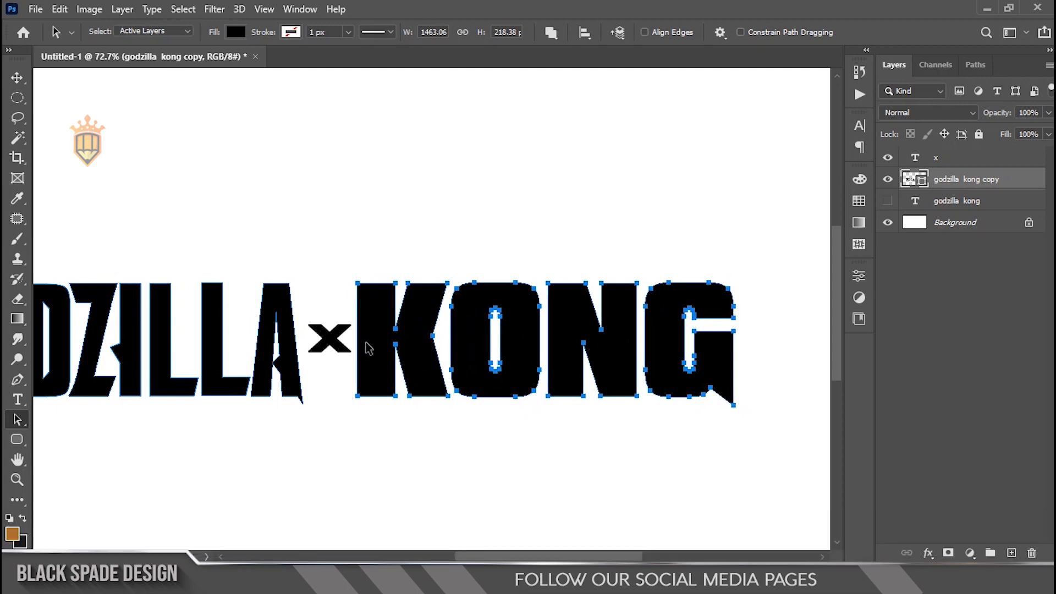
{"action": "scroll", "coordinate": [369, 349], "scroll_direction": "up", "scroll_amount": 2}
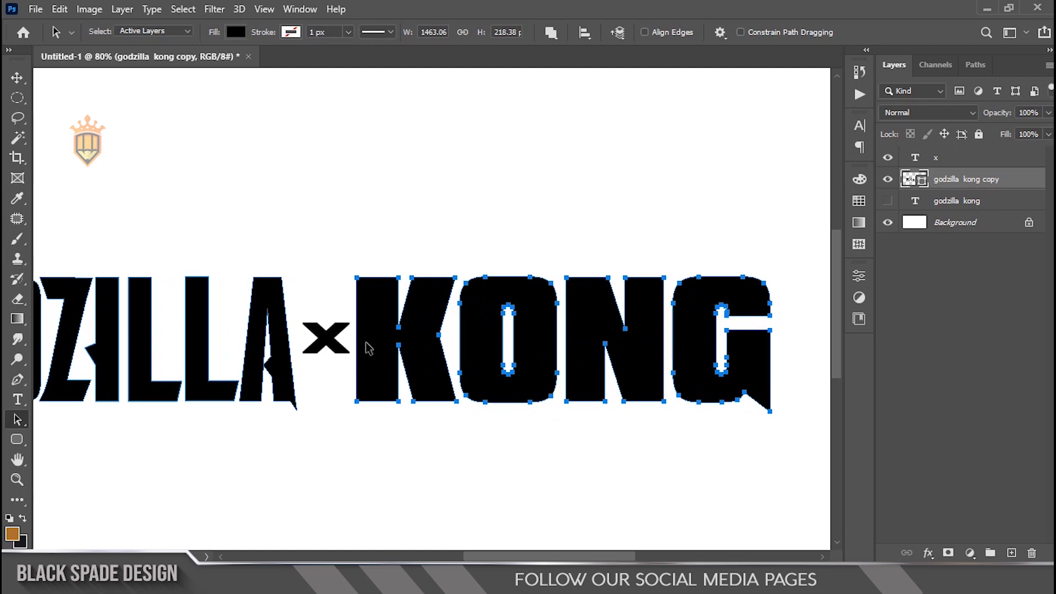
{"action": "key", "text": "Left"}
{"action": "key", "text": "Left"}
{"action": "key", "text": "Left"}
{"action": "key", "text": "Left"}
{"action": "key", "text": "Left"}
{"action": "key", "text": "Left"}
{"action": "key", "text": "Left"}
{"action": "key", "text": "Left"}
{"action": "key", "text": "Left"}
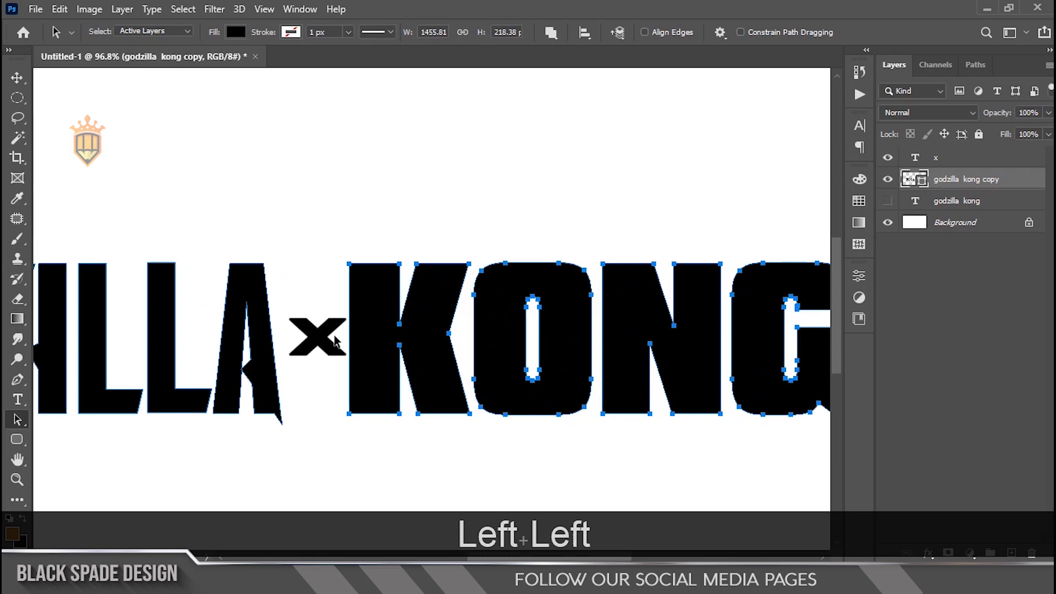
Step: Select all the GODZILLA letter paths and nudge them right until the A sits close to the X
{"action": "scroll", "coordinate": [259, 298], "scroll_direction": "down", "scroll_amount": 3}
{"action": "left_click_drag", "start_coordinate": [257, 312], "coordinate": [361, 317]}
{"action": "scroll", "coordinate": [344, 324], "scroll_direction": "down", "scroll_amount": 3}
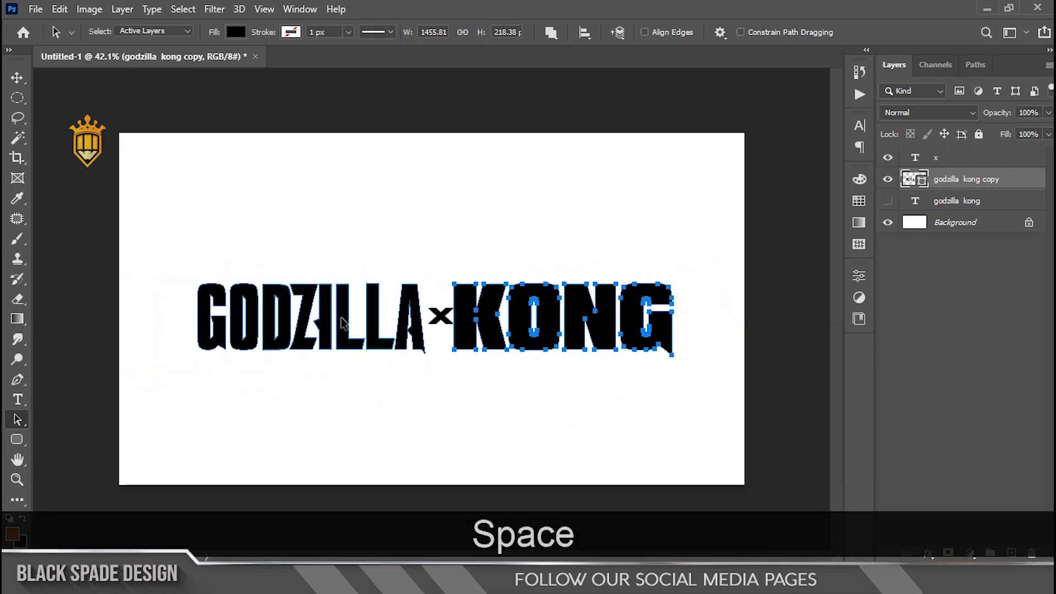
{"action": "left_click_drag", "start_coordinate": [158, 246], "coordinate": [430, 395]}
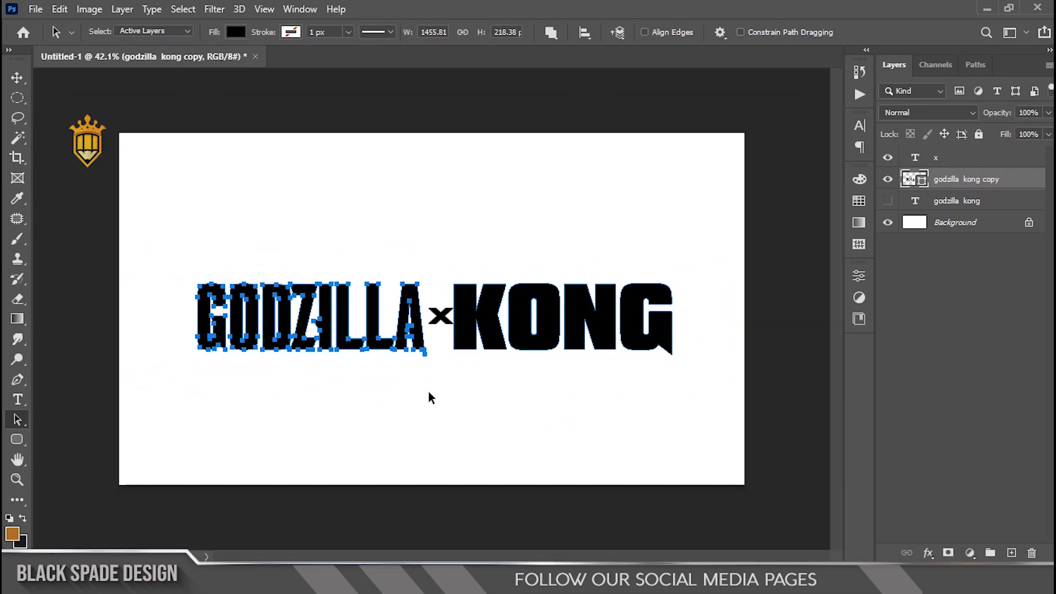
{"action": "key", "text": "Right"}
{"action": "key", "text": "Right"}
{"action": "key", "text": "Right"}
{"action": "key", "text": "Right"}
{"action": "key", "text": "Right"}
{"action": "key", "text": "Right"}
{"action": "scroll", "coordinate": [435, 319], "scroll_direction": "up", "scroll_amount": 5}
{"action": "key", "text": "Right"}
{"action": "key", "text": "Right"}
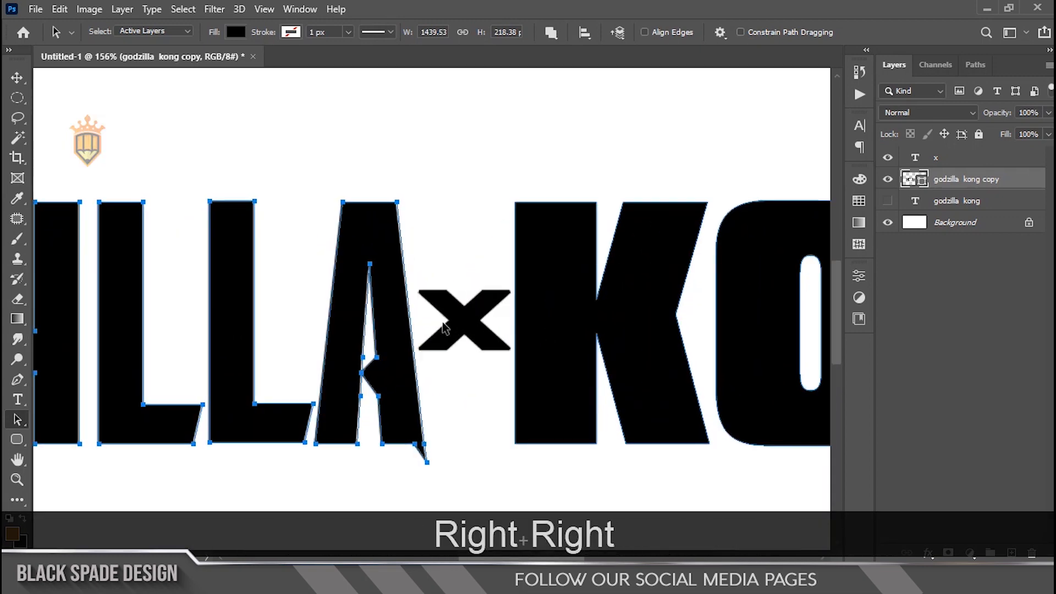
{"action": "key", "text": "Right"}
{"action": "scroll", "coordinate": [446, 327], "scroll_direction": "down", "scroll_amount": 4}
{"action": "scroll", "coordinate": [446, 326], "scroll_direction": "down", "scroll_amount": 3}
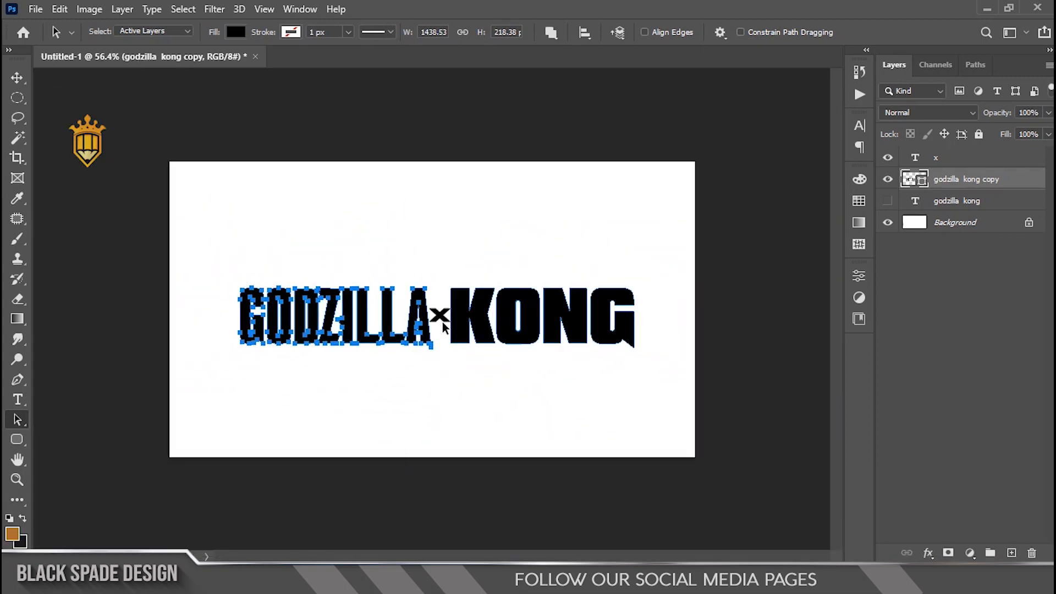
Step: Reduce the X's height from its center to about 92%, keeping its width at 100%
{"action": "left_click", "coordinate": [18, 78]}
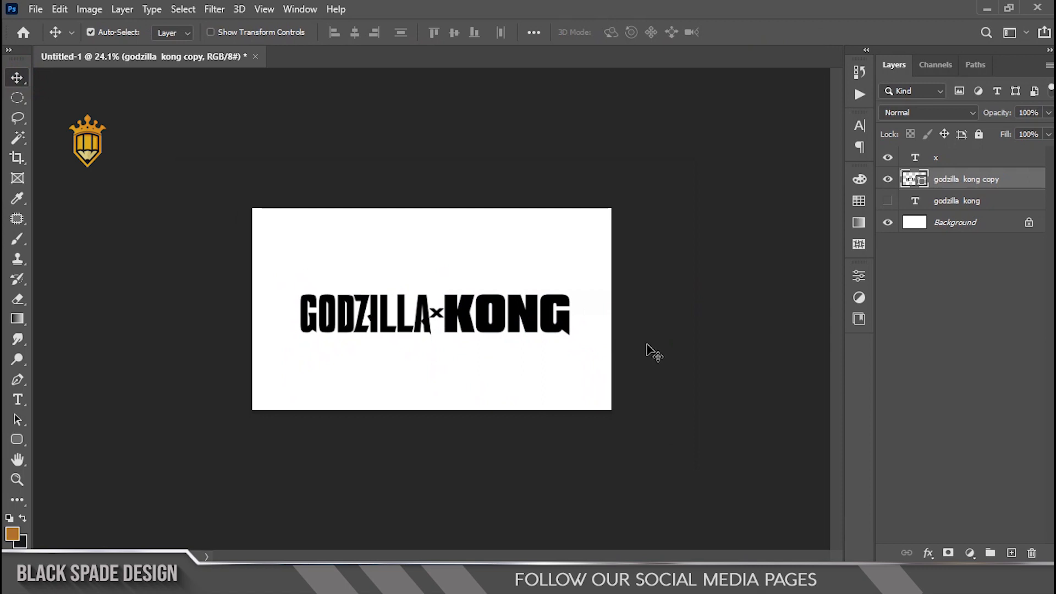
{"action": "scroll", "coordinate": [649, 346], "scroll_direction": "down", "scroll_amount": 1}
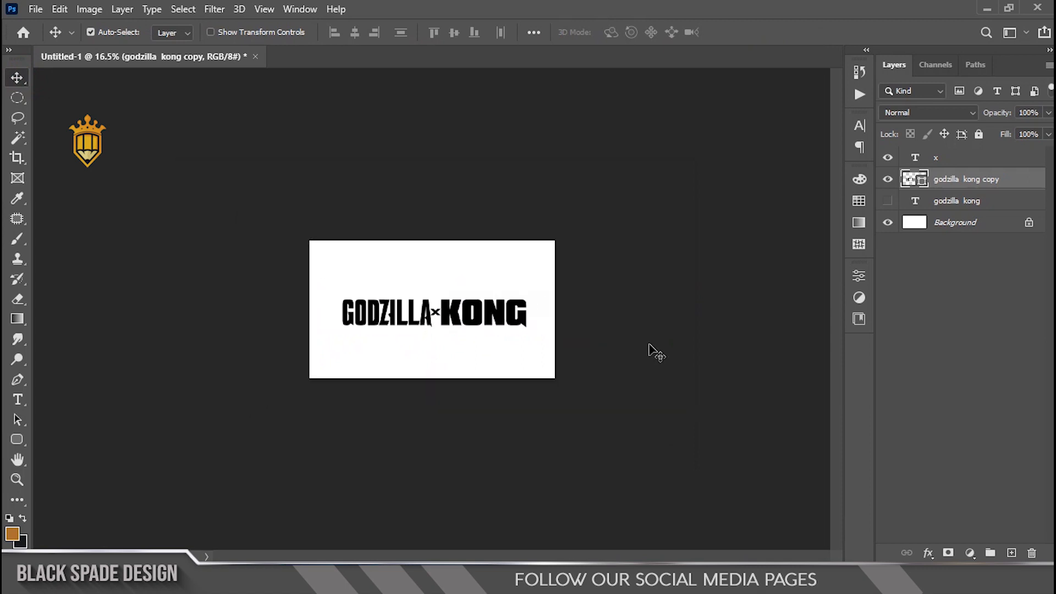
{"action": "scroll", "coordinate": [646, 352], "scroll_direction": "down", "scroll_amount": 1}
{"action": "scroll", "coordinate": [448, 347], "scroll_direction": "up", "scroll_amount": 1}
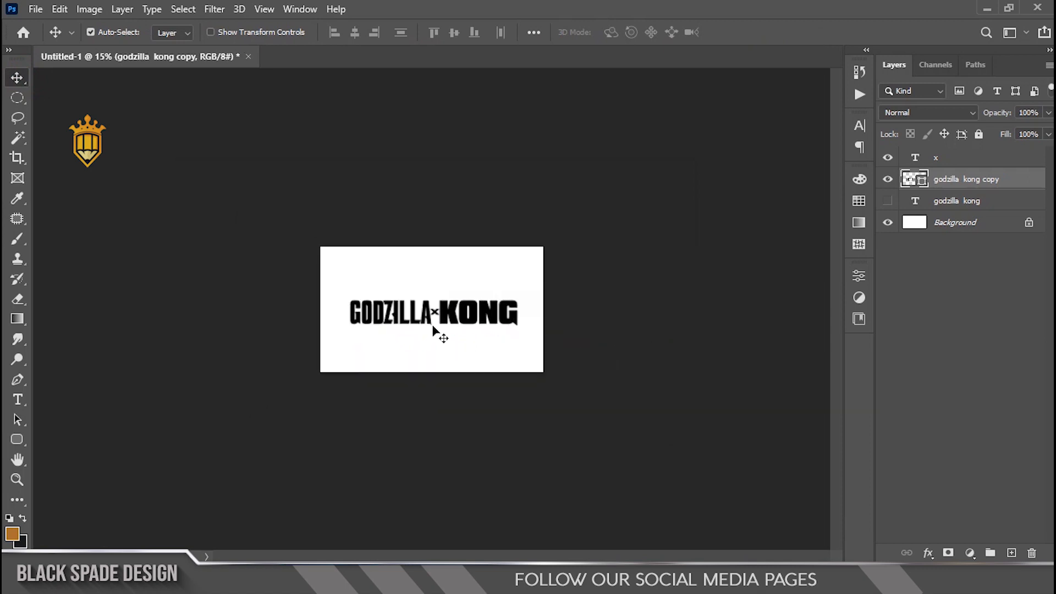
{"action": "scroll", "coordinate": [435, 319], "scroll_direction": "up", "scroll_amount": 8}
{"action": "right_click", "coordinate": [447, 313]}
{"action": "left_click", "coordinate": [455, 320]}
{"action": "scroll", "coordinate": [448, 317], "scroll_direction": "up", "scroll_amount": 1}
{"action": "key", "text": "ctrl+t"}
{"action": "left_click_drag", "start_coordinate": [438, 262], "coordinate": [437, 271]}
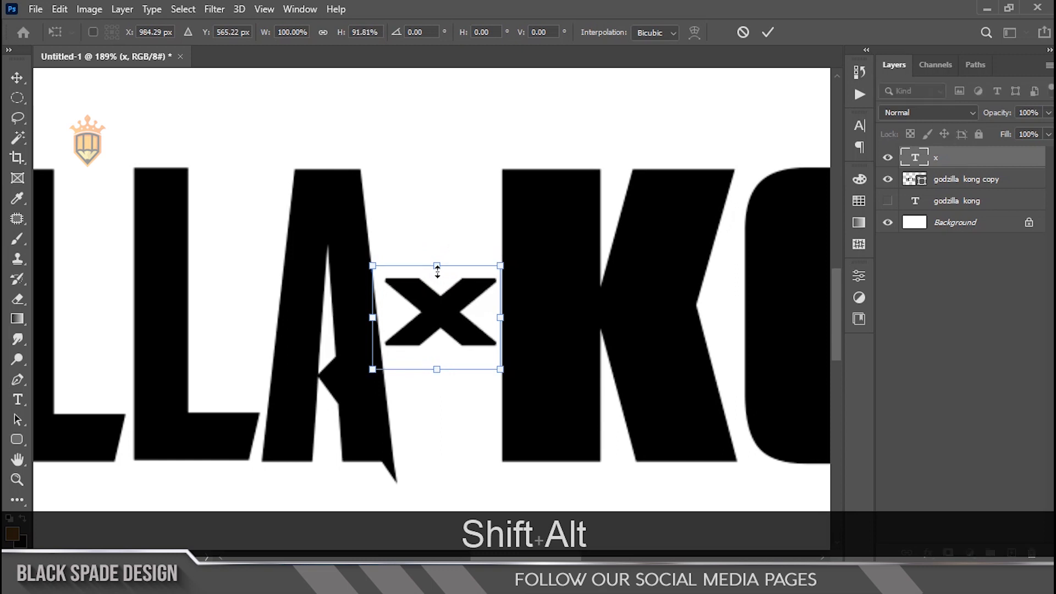
{"action": "key", "text": "Return"}
{"action": "scroll", "coordinate": [446, 278], "scroll_direction": "down", "scroll_amount": 5}
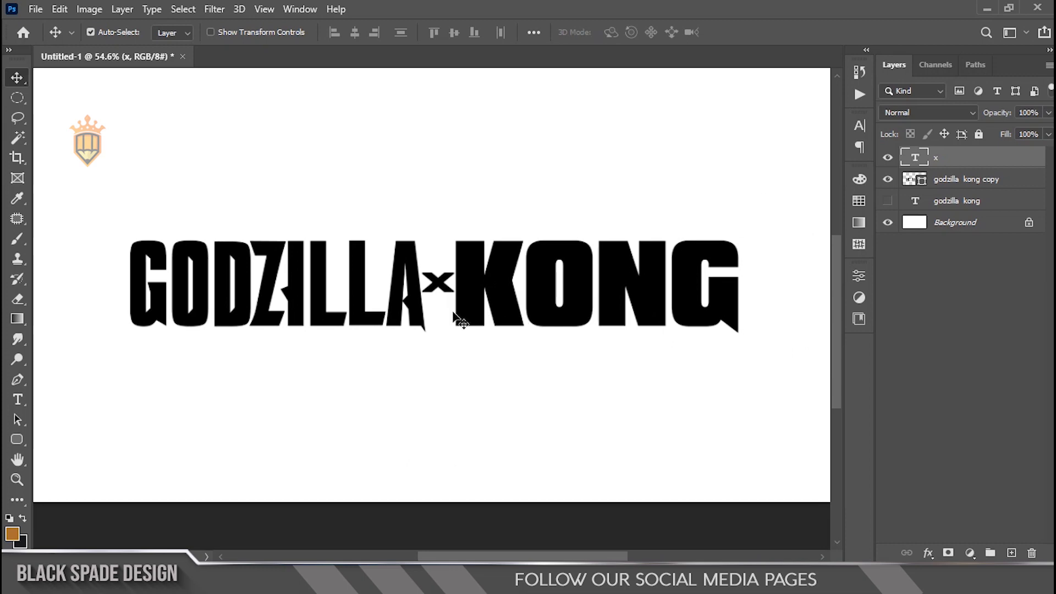
Step: Duplicate the godzilla kong copy shape layer
{"action": "scroll", "coordinate": [457, 319], "scroll_direction": "down", "scroll_amount": 1}
{"action": "left_click", "coordinate": [998, 179]}
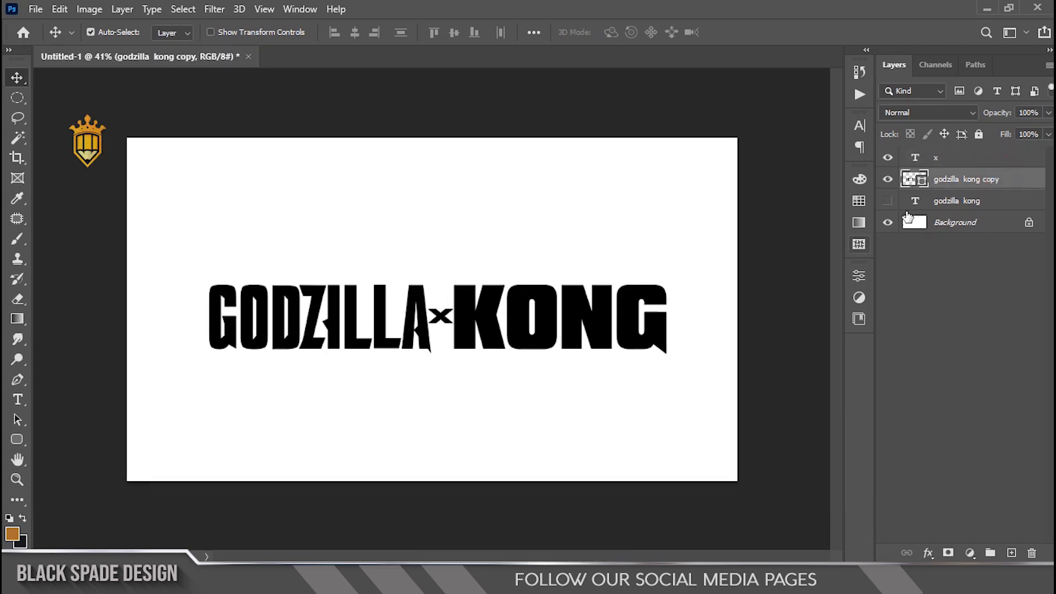
{"action": "scroll", "coordinate": [443, 326], "scroll_direction": "up", "scroll_amount": 1}
{"action": "key", "text": "ctrl"}
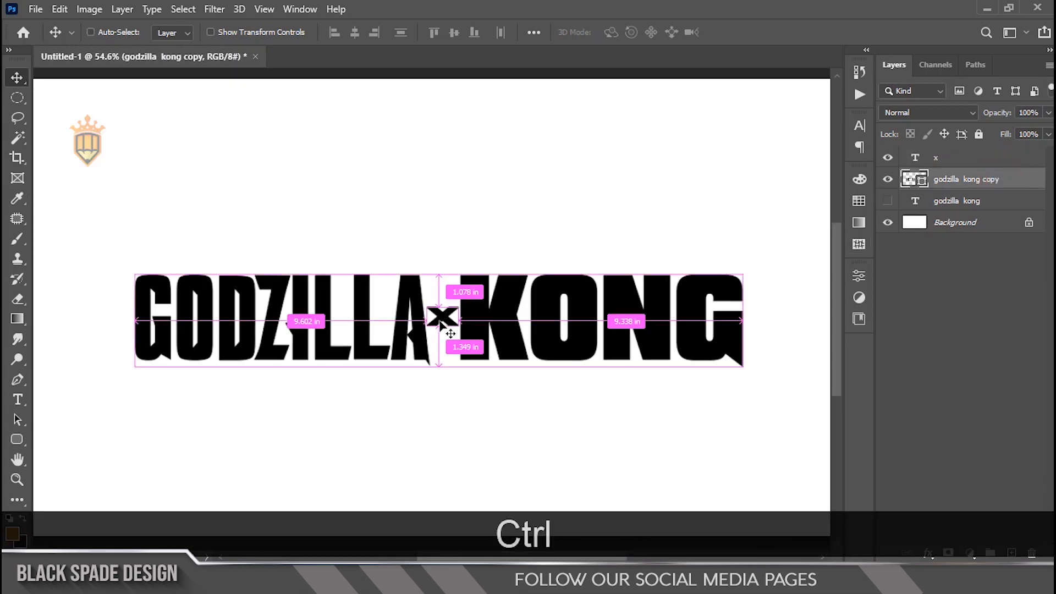
{"action": "key", "text": "ctrl+j"}
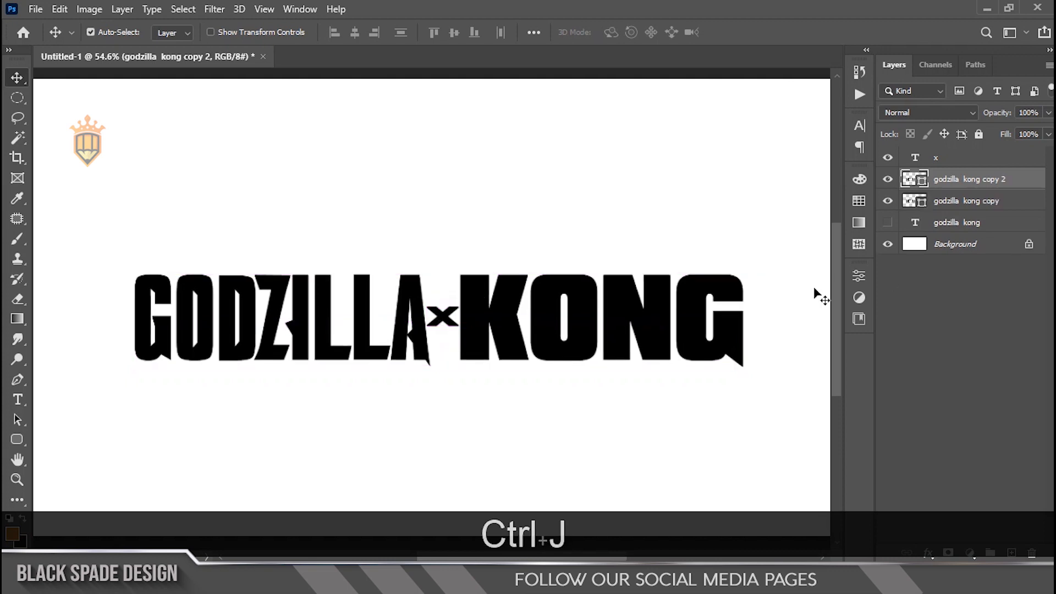
Step: Hide the godzilla kong copy layer and set the Fill of its duplicate to 0%
{"action": "scroll", "coordinate": [487, 333], "scroll_direction": "up", "scroll_amount": 1}
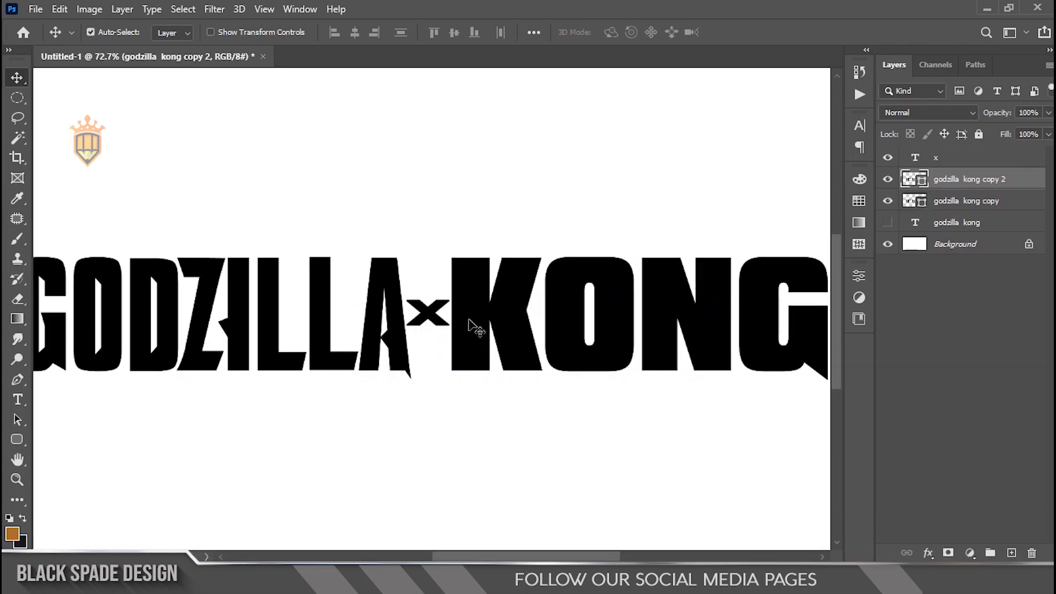
{"action": "left_click", "coordinate": [888, 202]}
{"action": "left_click_drag", "start_coordinate": [1006, 134], "coordinate": [585, 175]}
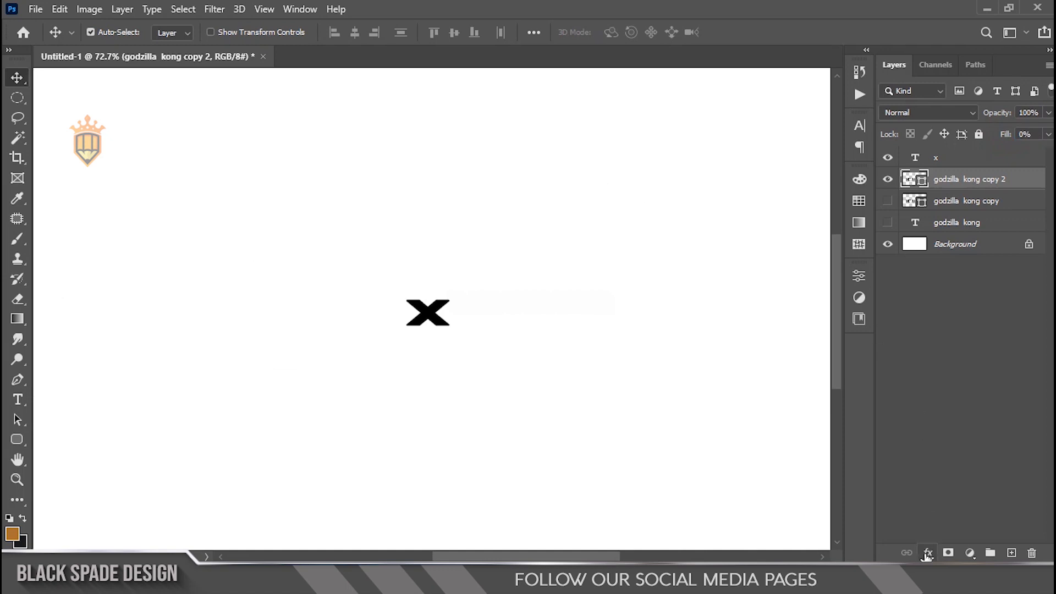
{"action": "scroll", "coordinate": [410, 383], "scroll_direction": "down", "scroll_amount": 1}
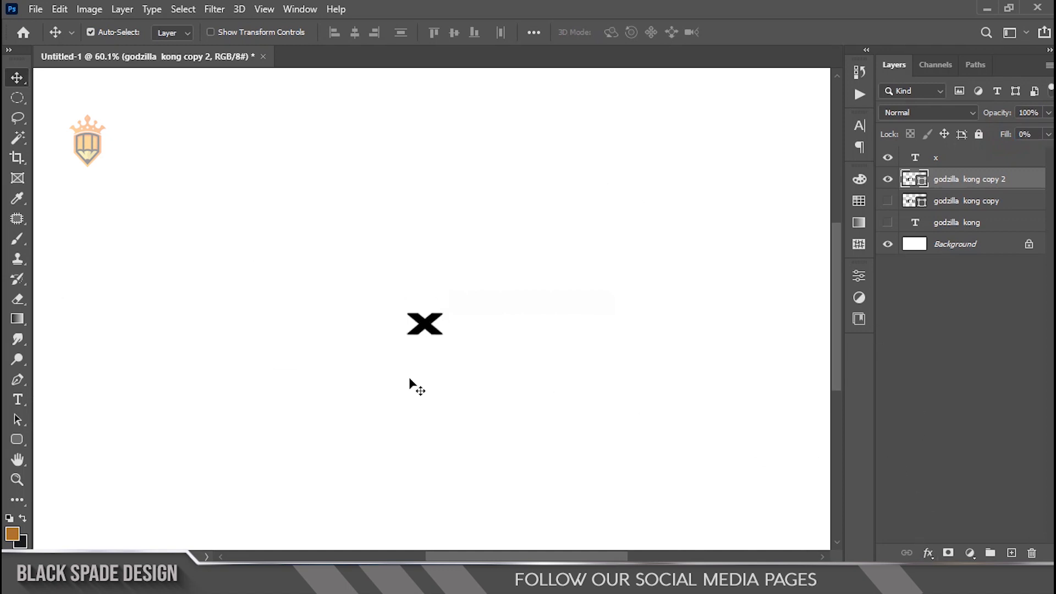
Step: Give the godzilla kong copy 2 shape a black stroke 12 px wide
{"action": "left_click", "coordinate": [20, 440]}
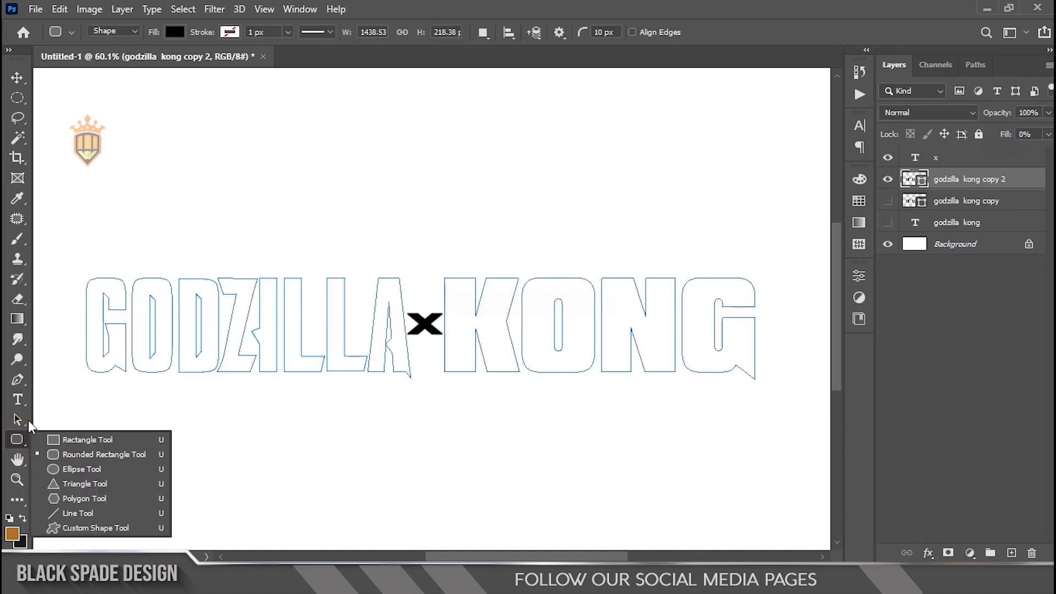
{"action": "left_click", "coordinate": [228, 33]}
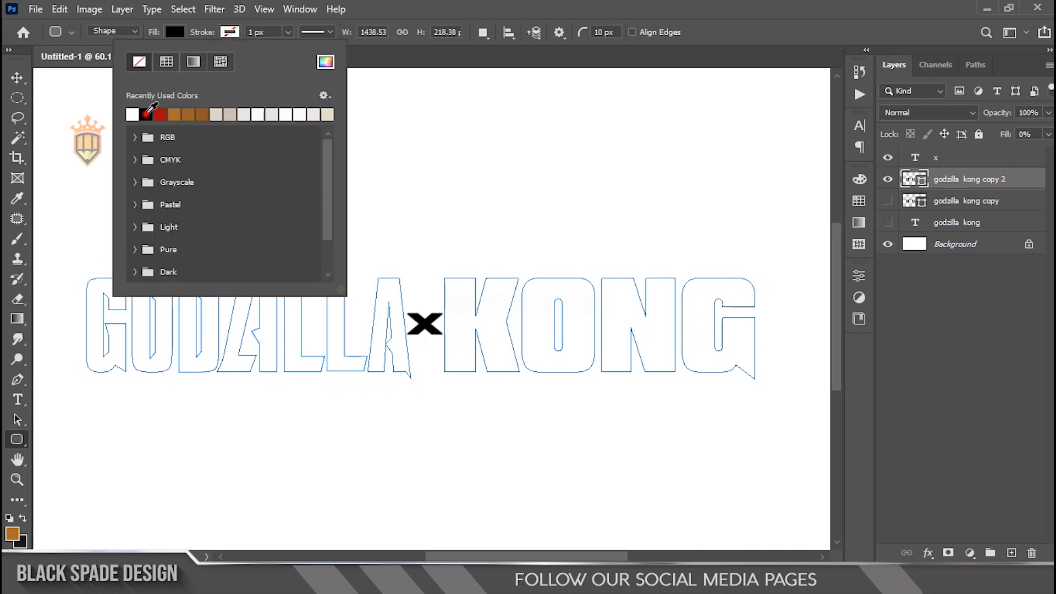
{"action": "left_click", "coordinate": [147, 114]}
{"action": "left_click_drag", "start_coordinate": [204, 33], "coordinate": [211, 34]}
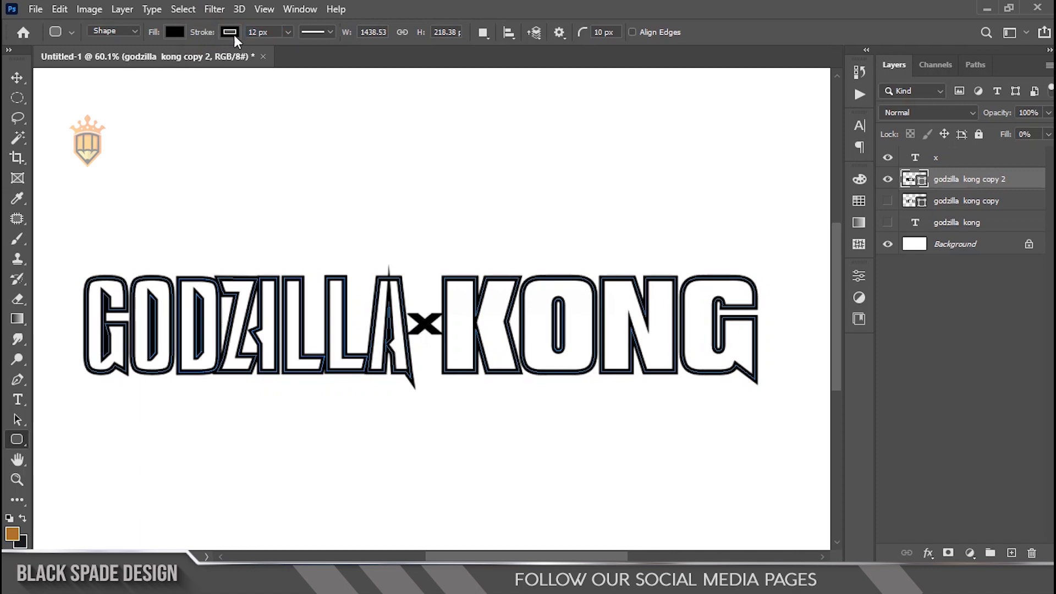
Step: Align the letter shape's stroke to the inside and set its width to 6 px
{"action": "left_click", "coordinate": [311, 38]}
{"action": "left_click", "coordinate": [276, 195]}
{"action": "left_click", "coordinate": [266, 215]}
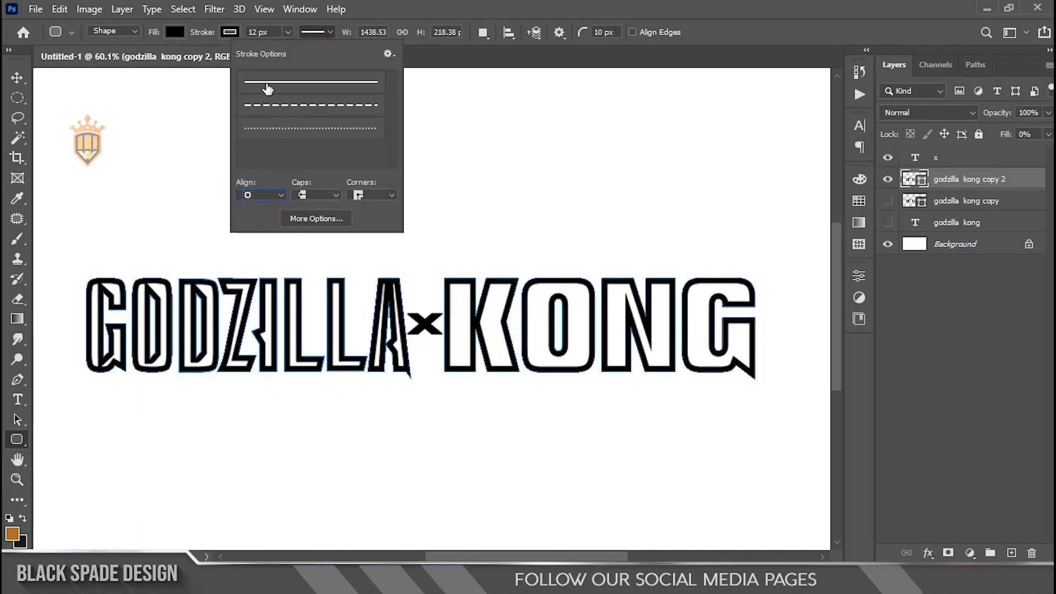
{"action": "left_click_drag", "start_coordinate": [210, 34], "coordinate": [208, 36]}
{"action": "scroll", "coordinate": [388, 346], "scroll_direction": "up", "scroll_amount": 5}
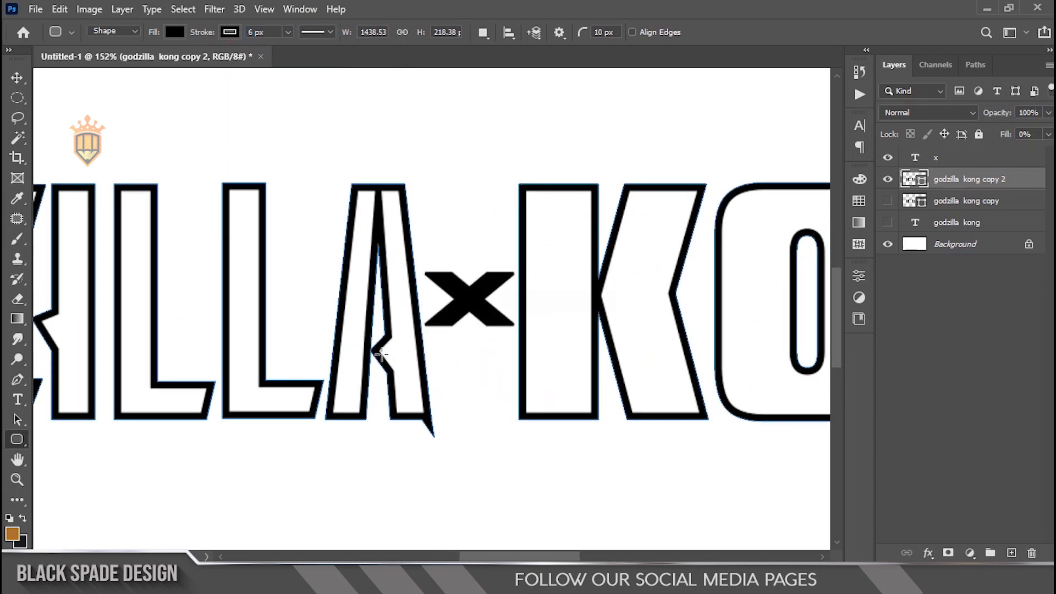
{"action": "scroll", "coordinate": [382, 355], "scroll_direction": "up", "scroll_amount": 2}
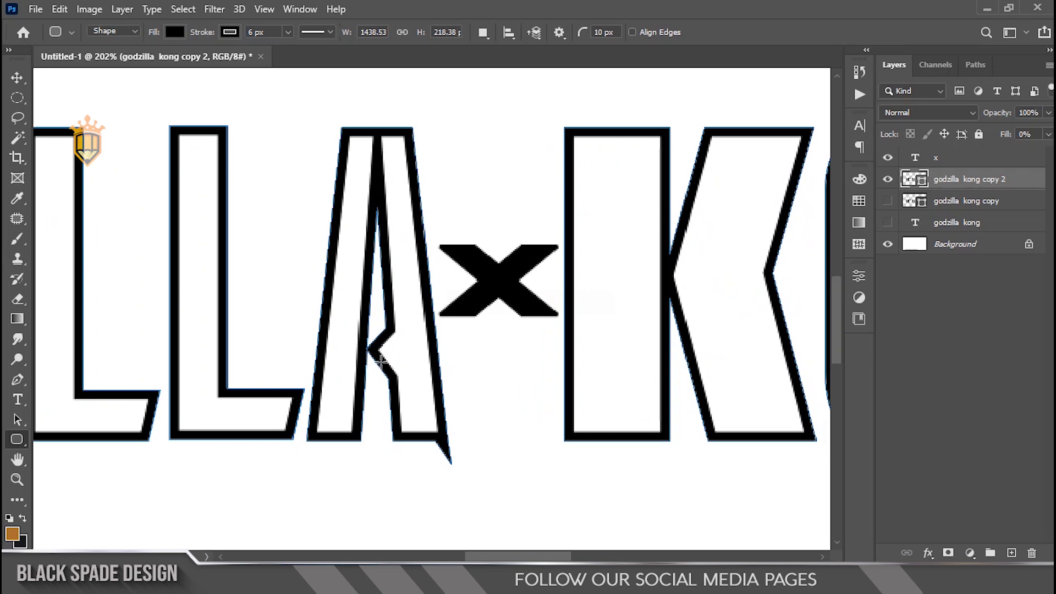
{"action": "scroll", "coordinate": [380, 358], "scroll_direction": "down", "scroll_amount": 3}
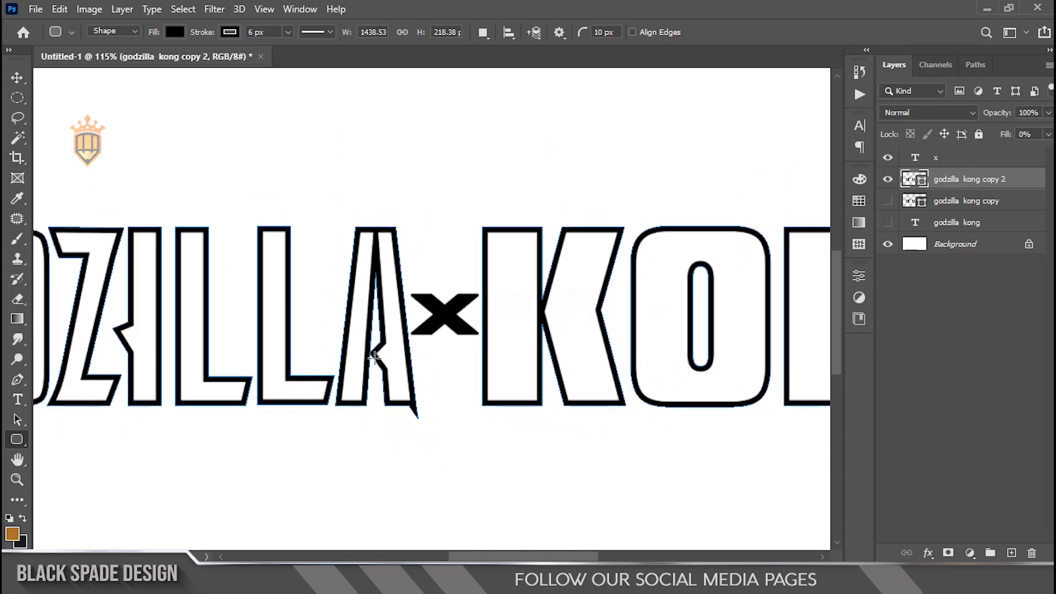
{"action": "scroll", "coordinate": [374, 357], "scroll_direction": "down", "scroll_amount": 4}
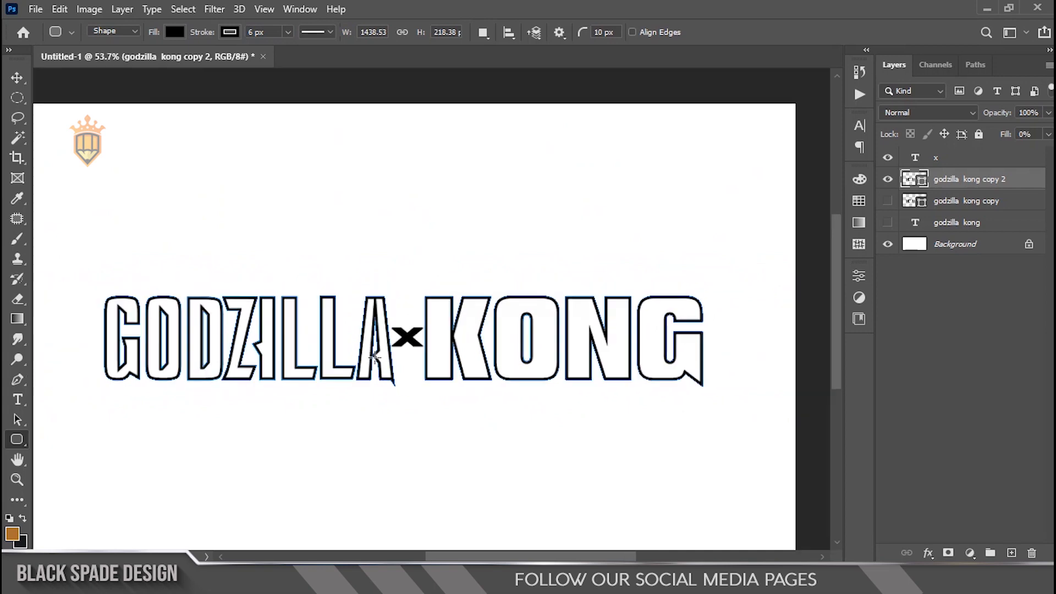
Step: Show and rehide the godzilla kong copy layer to compare the solid lettering with the outlined version
{"action": "key", "text": "v"}
{"action": "left_click", "coordinate": [887, 202]}
{"action": "left_click", "coordinate": [888, 201]}
Step: Duplicate the x text layer and select the copy
{"action": "scroll", "coordinate": [380, 361], "scroll_direction": "up", "scroll_amount": 3}
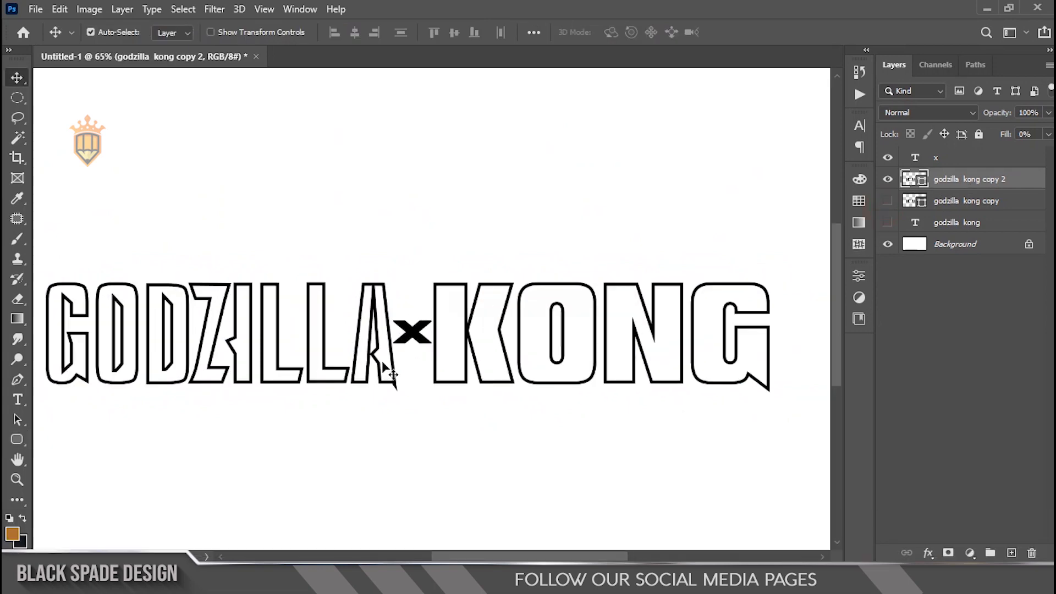
{"action": "scroll", "coordinate": [379, 361], "scroll_direction": "up", "scroll_amount": 1}
{"action": "key", "text": "space"}
{"action": "left_click_drag", "start_coordinate": [335, 370], "coordinate": [363, 363]}
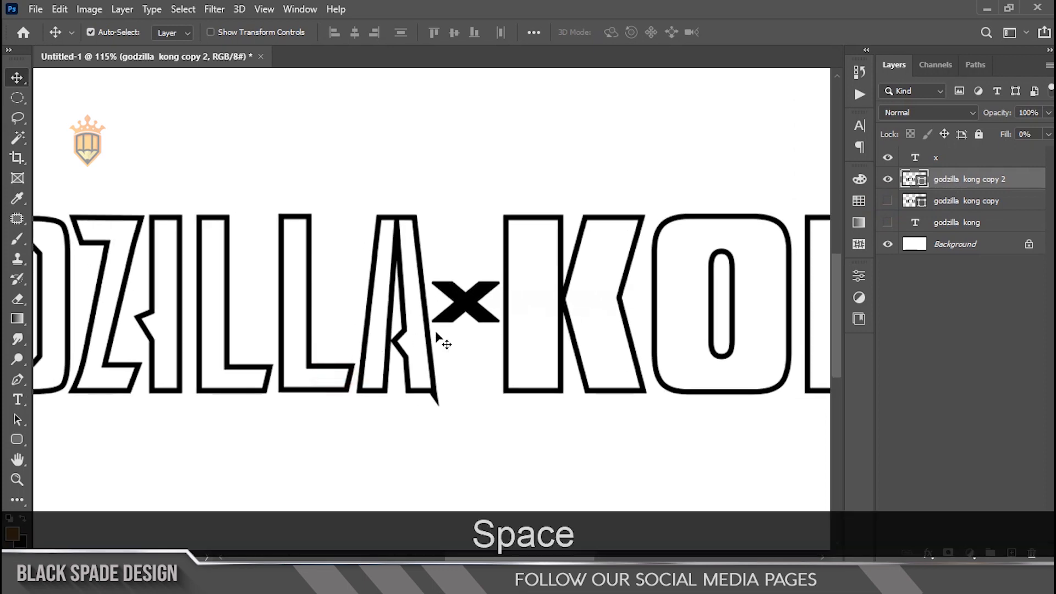
{"action": "right_click", "coordinate": [472, 305]}
{"action": "left_click", "coordinate": [485, 308]}
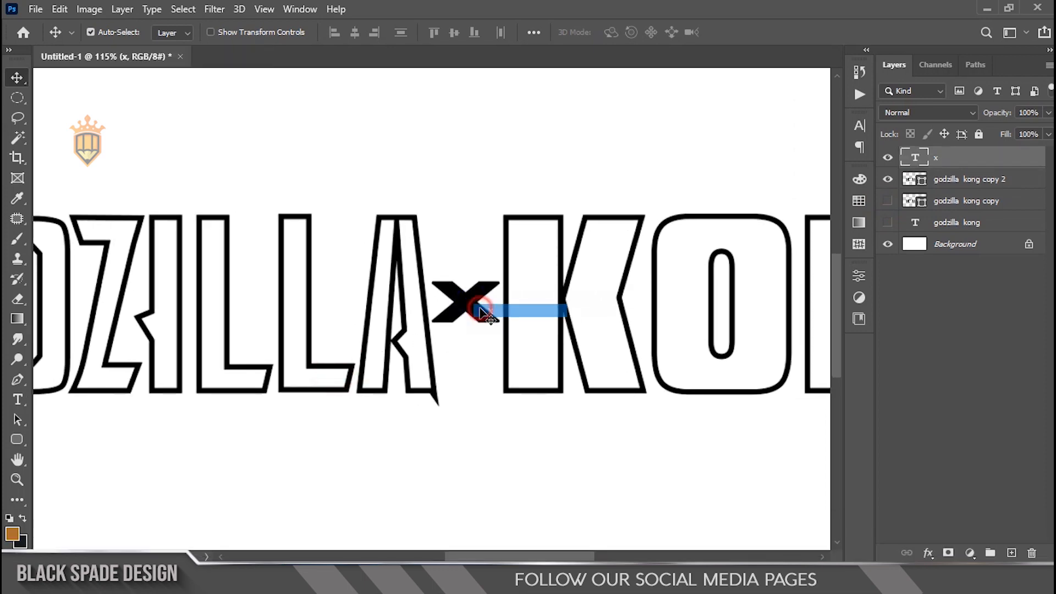
{"action": "key", "text": "ctrl+j"}
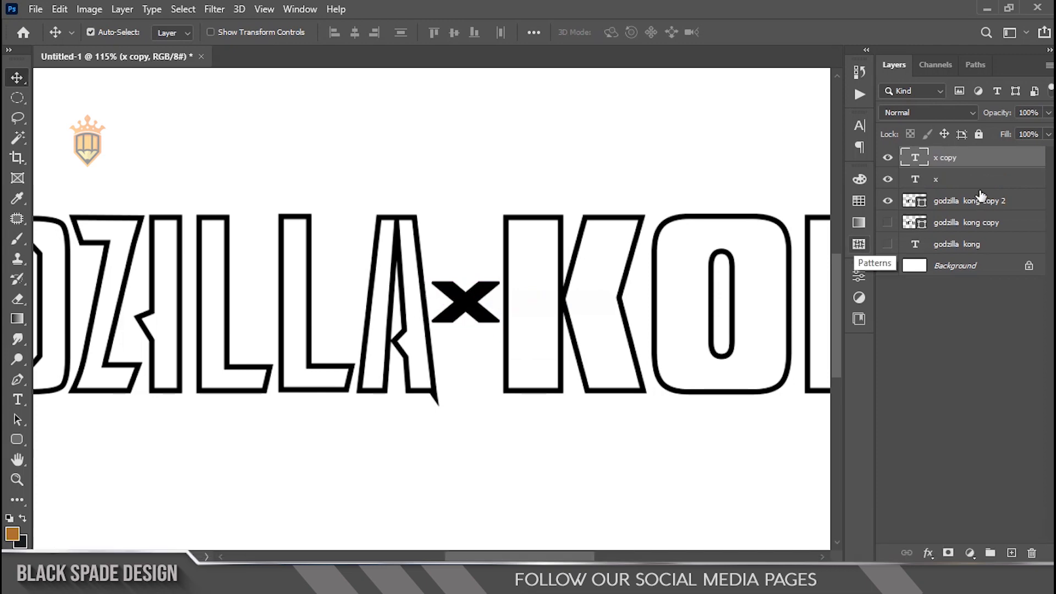
{"action": "left_click", "coordinate": [954, 182]}
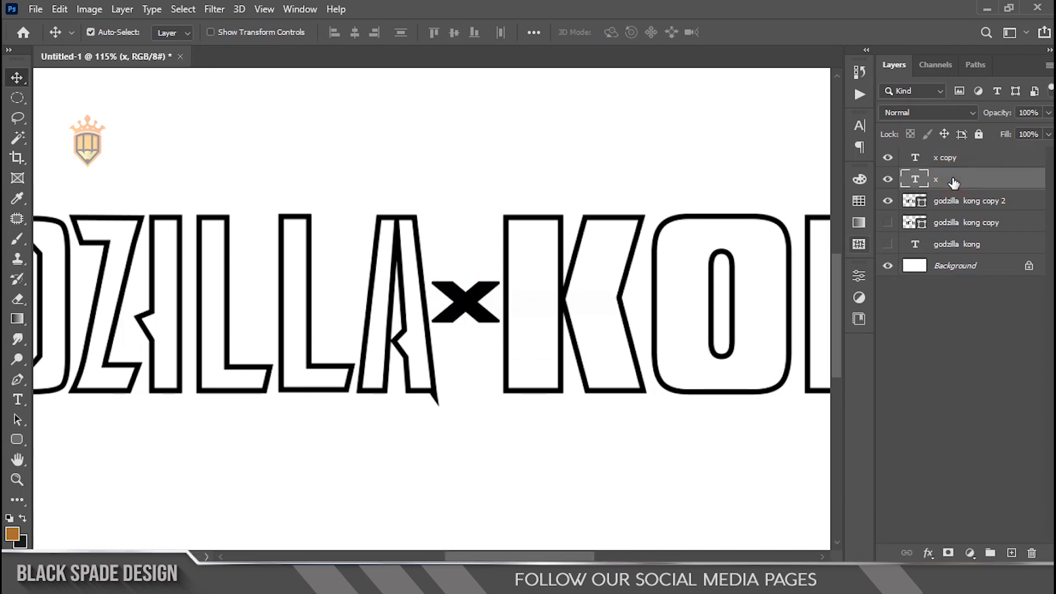
{"action": "left_click", "coordinate": [944, 168]}
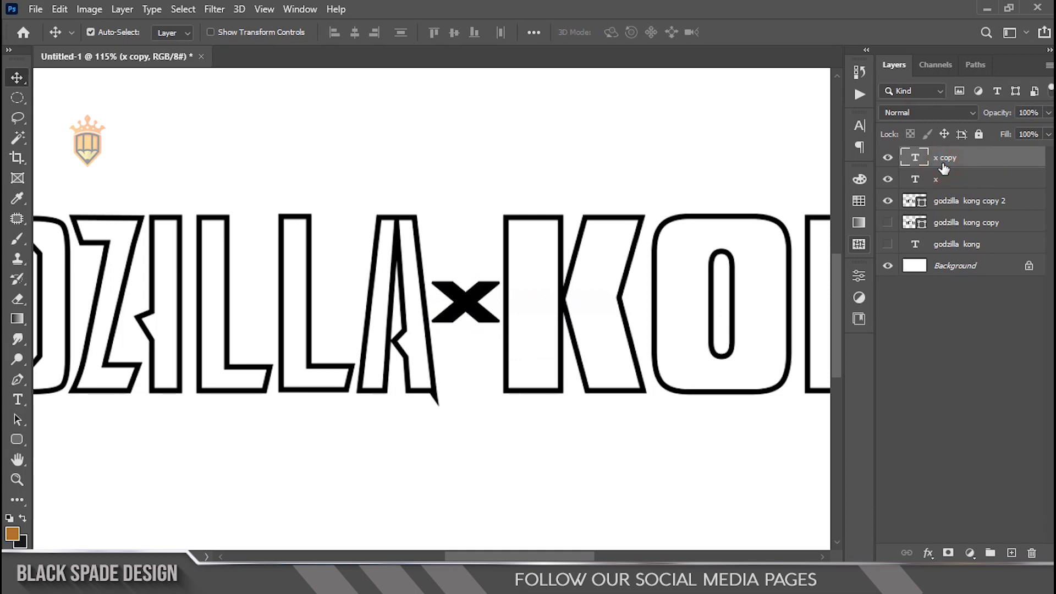
Step: Set the Fill of the x copy layer to 0% and hide the original x layer
{"action": "left_click", "coordinate": [1005, 136]}
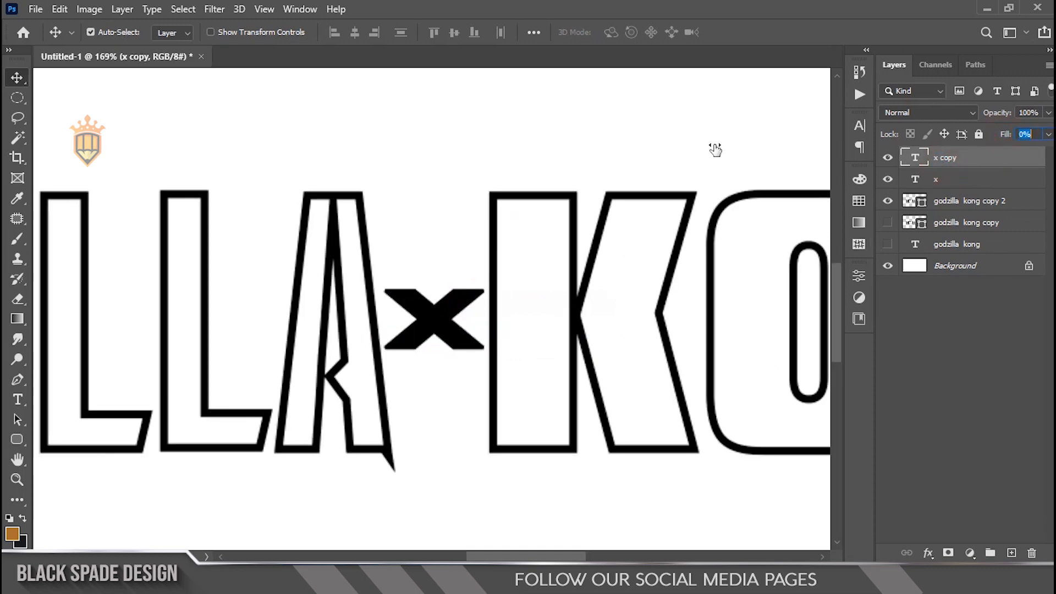
{"action": "type", "text": "0"}
{"action": "key", "text": "Return"}
{"action": "left_click", "coordinate": [881, 180]}
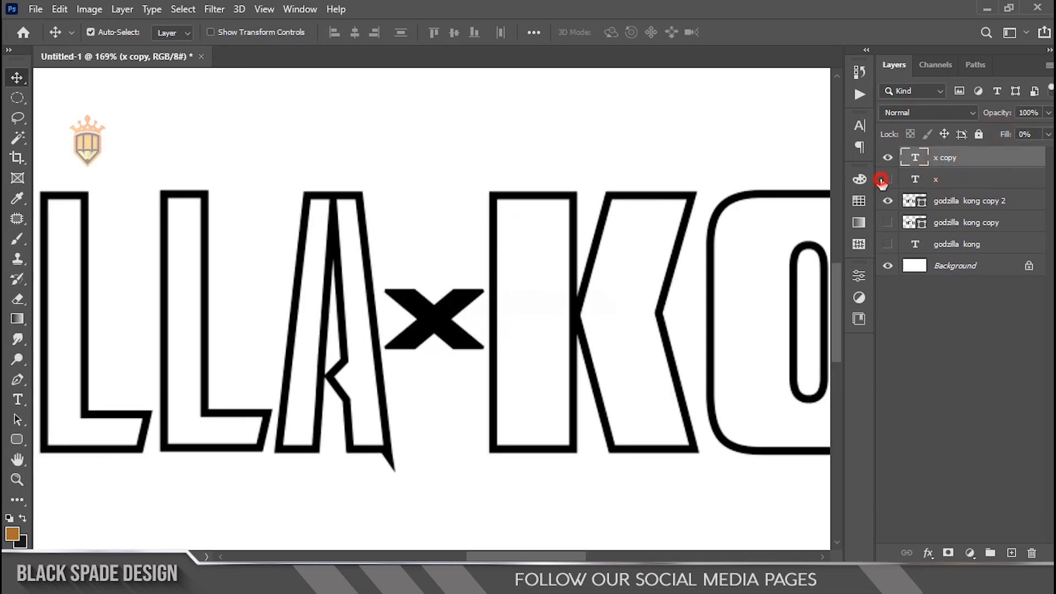
Step: Add a Stroke layer style to x copy, with Fill Type set to Color and the stroke colour black (000000)
{"action": "scroll", "coordinate": [437, 330], "scroll_direction": "up", "scroll_amount": 2}
{"action": "left_click", "coordinate": [929, 553]}
{"action": "left_click", "coordinate": [962, 442]}
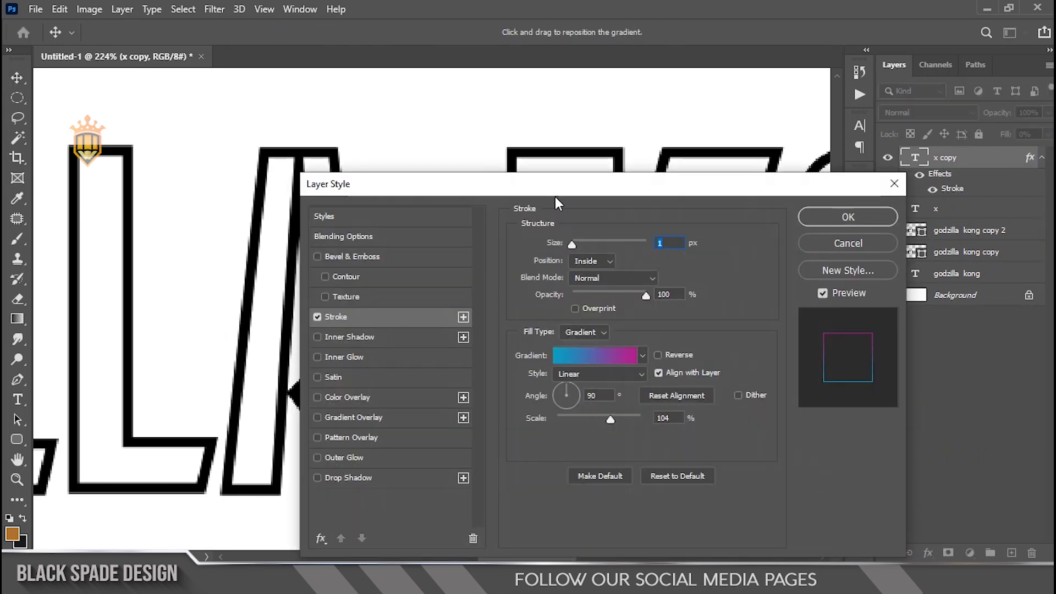
{"action": "left_click_drag", "start_coordinate": [553, 184], "coordinate": [778, 211]}
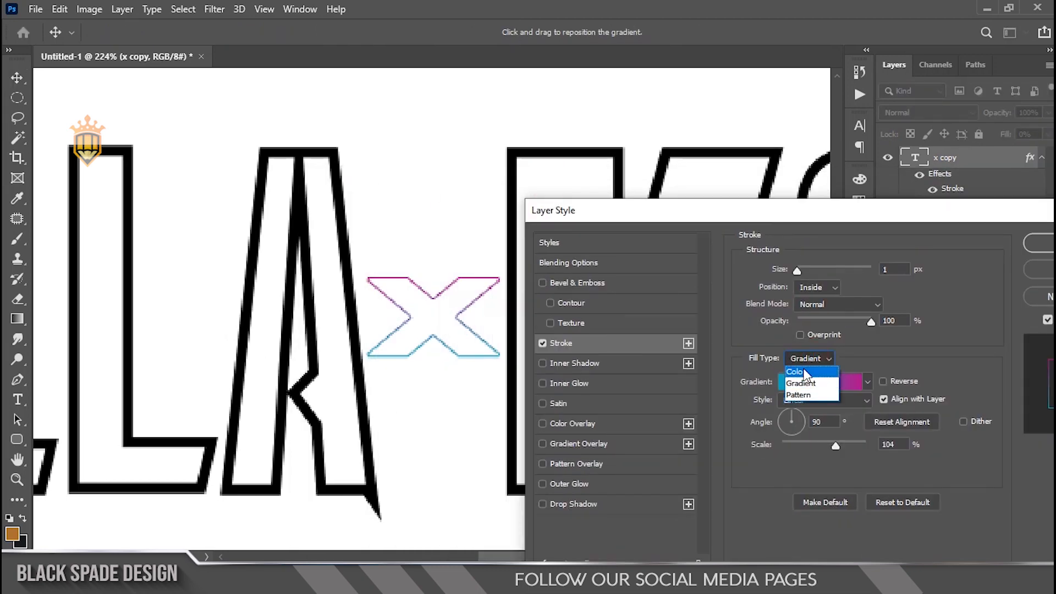
{"action": "left_click", "coordinate": [806, 365]}
{"action": "left_click", "coordinate": [786, 399]}
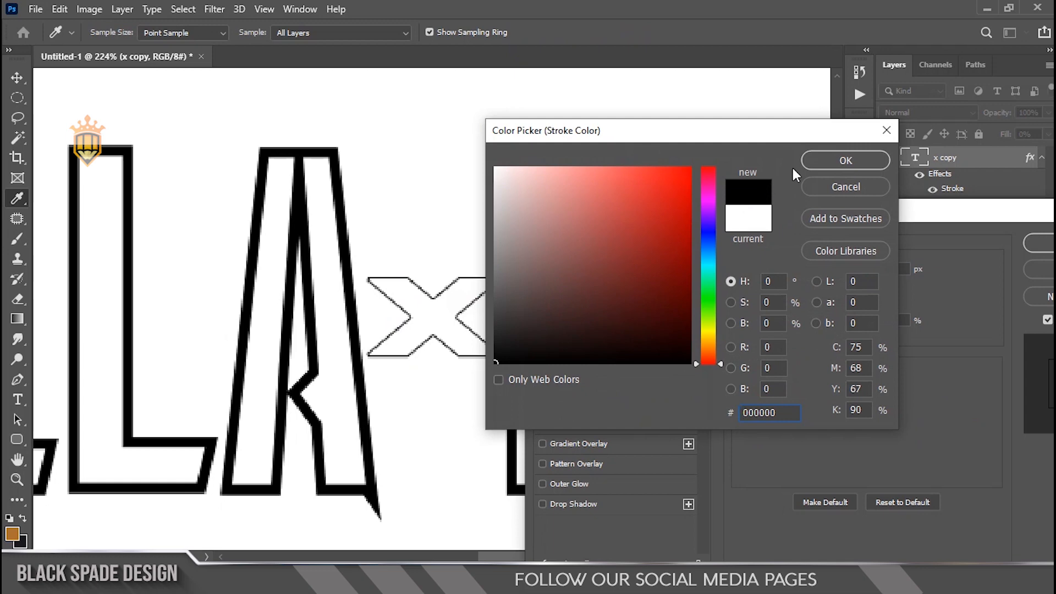
{"action": "left_click", "coordinate": [841, 161]}
Step: Set the X's Stroke size to 4 px and apply the layer style
{"action": "left_click_drag", "start_coordinate": [798, 272], "coordinate": [800, 273]}
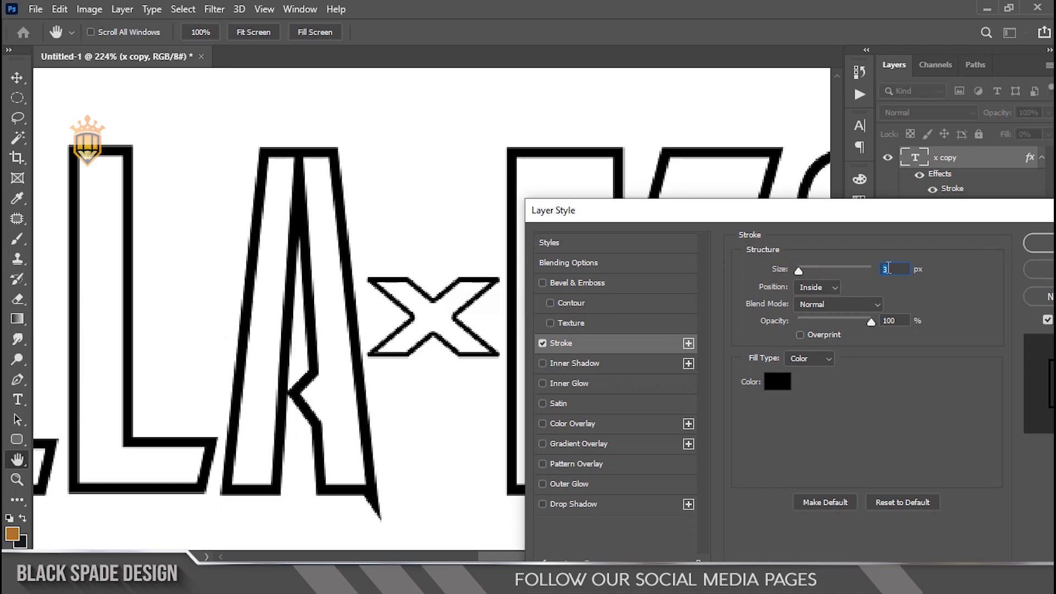
{"action": "type", "text": "4"}
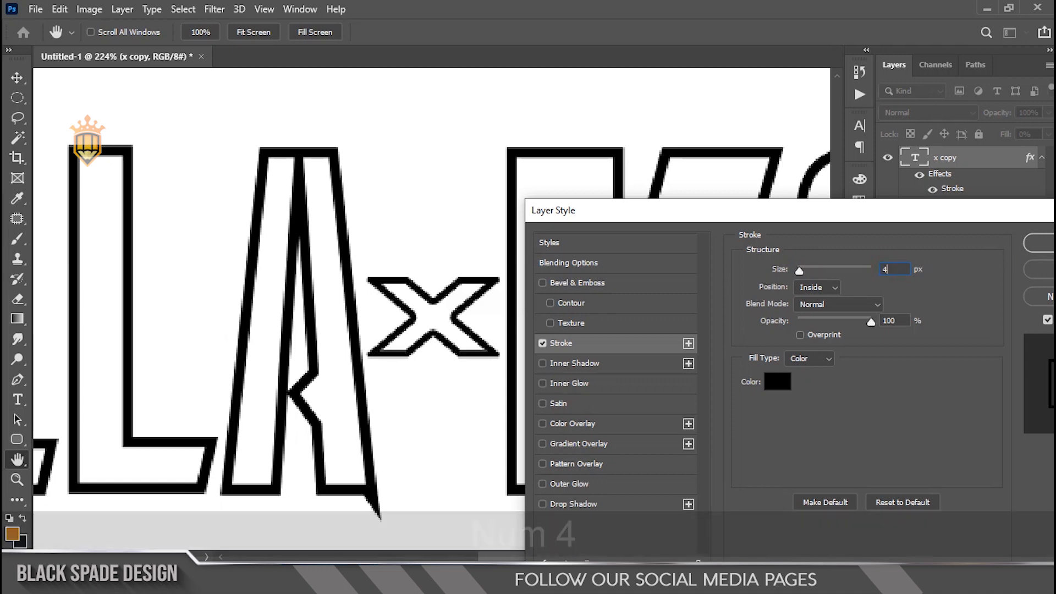
{"action": "left_click", "coordinate": [1039, 245]}
Step: Briefly show the solid godzilla kong copy layer beneath the outlines to check the whole title, and hide it again
{"action": "scroll", "coordinate": [433, 280], "scroll_direction": "down", "scroll_amount": 9}
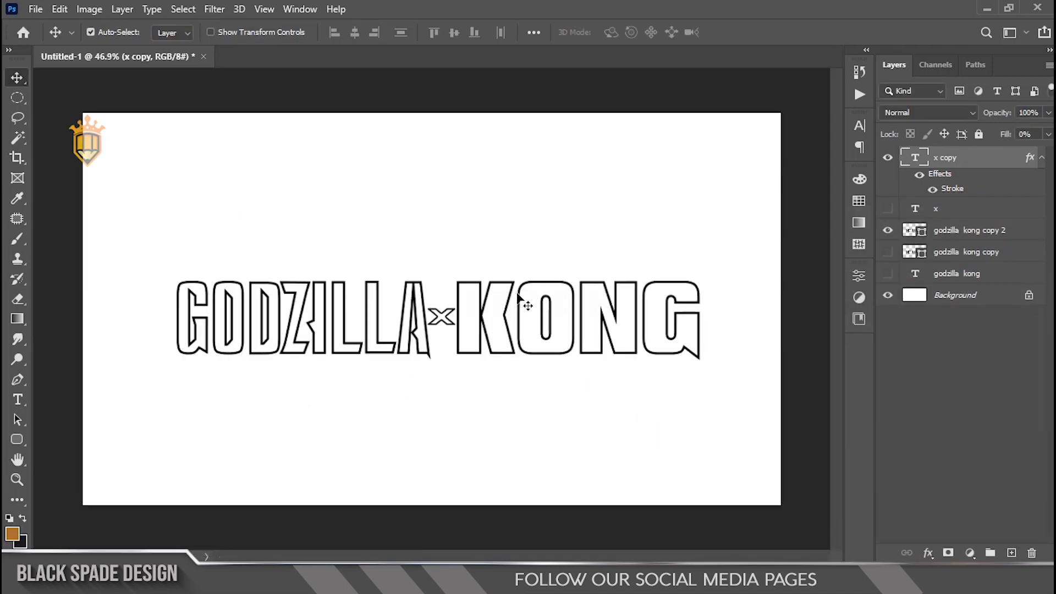
{"action": "left_click", "coordinate": [888, 252]}
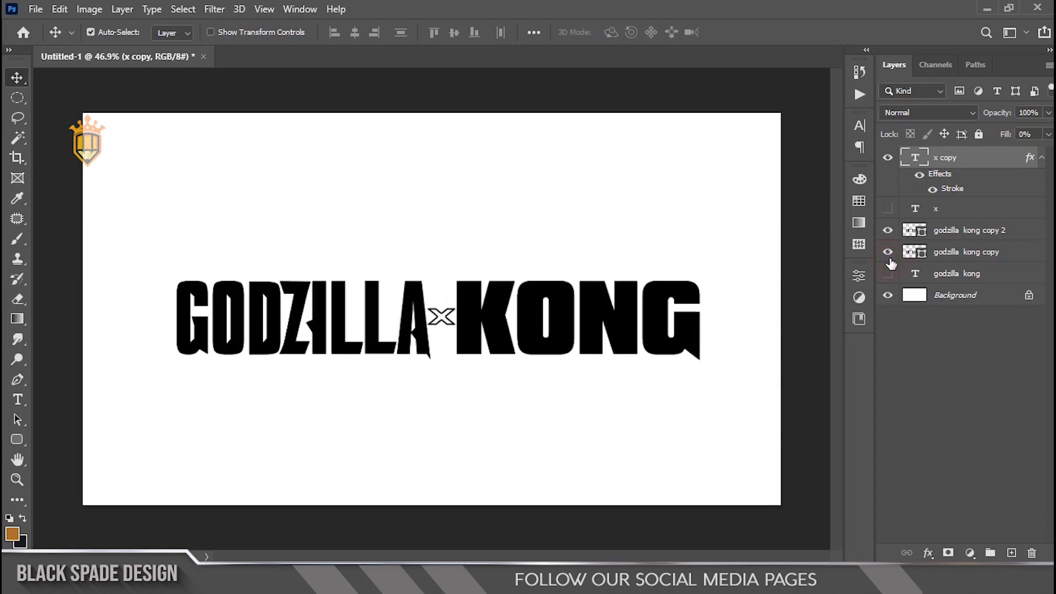
{"action": "left_click", "coordinate": [889, 254]}
Step: Convert the godzilla kong copy 2 layer to a Smart Object and open the Eye Candy 7 filter's Chrome effect for it
{"action": "left_click", "coordinate": [969, 232]}
{"action": "right_click", "coordinate": [984, 231]}
{"action": "left_click", "coordinate": [882, 214]}
{"action": "scroll", "coordinate": [385, 330], "scroll_direction": "up", "scroll_amount": 3}
{"action": "left_click", "coordinate": [212, 9]}
{"action": "mouse_move", "coordinate": [374, 362]}
{"action": "left_click", "coordinate": [435, 364]}
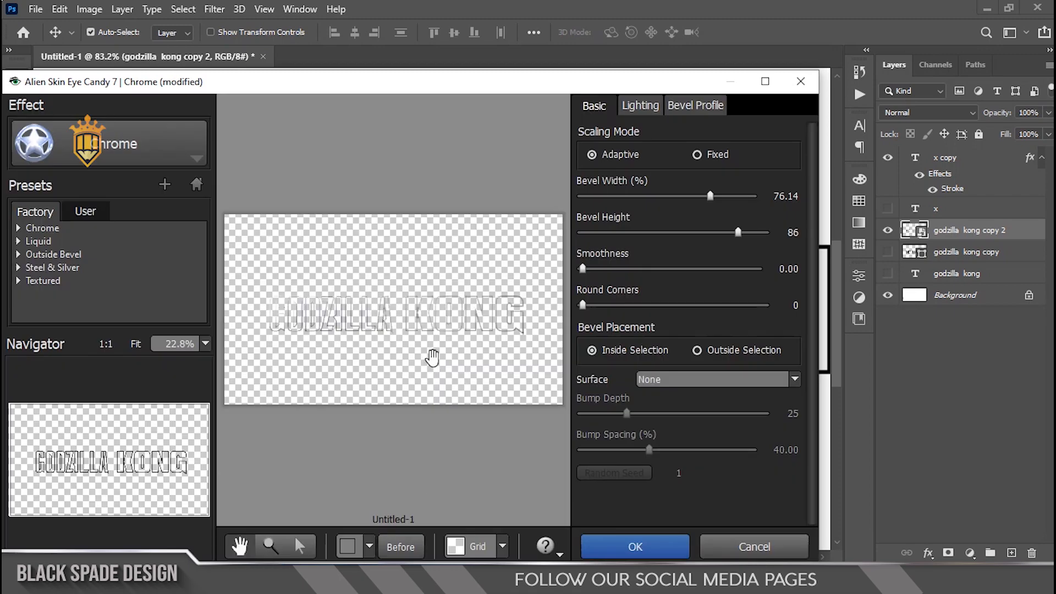
Step: Set the Chrome effect's Bevel Width to 34.76% and its Bevel Height to 56
{"action": "scroll", "coordinate": [433, 358], "scroll_direction": "up", "scroll_amount": 5}
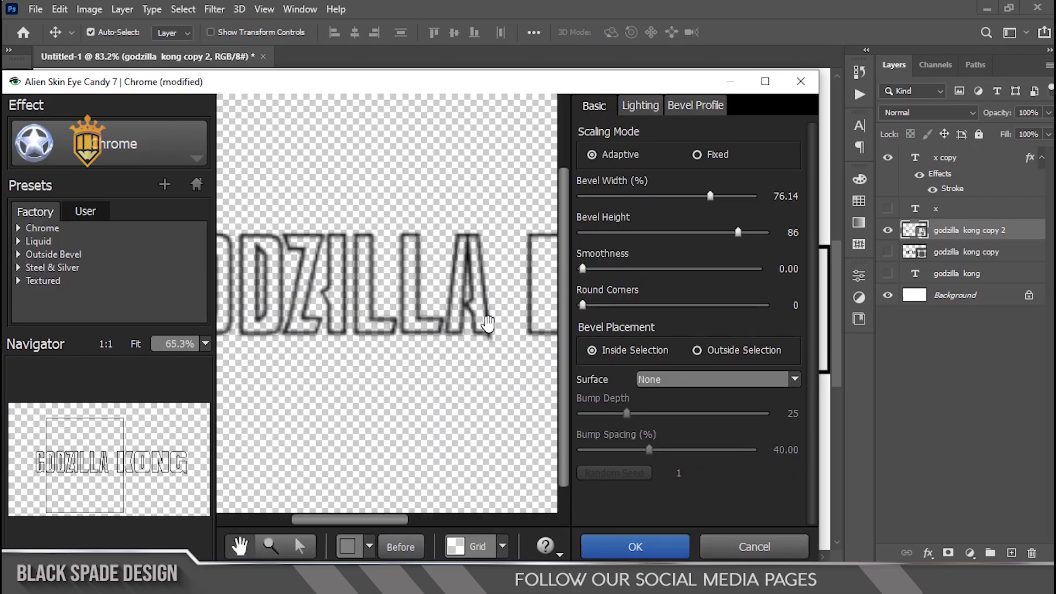
{"action": "scroll", "coordinate": [440, 251], "scroll_direction": "up", "scroll_amount": 4}
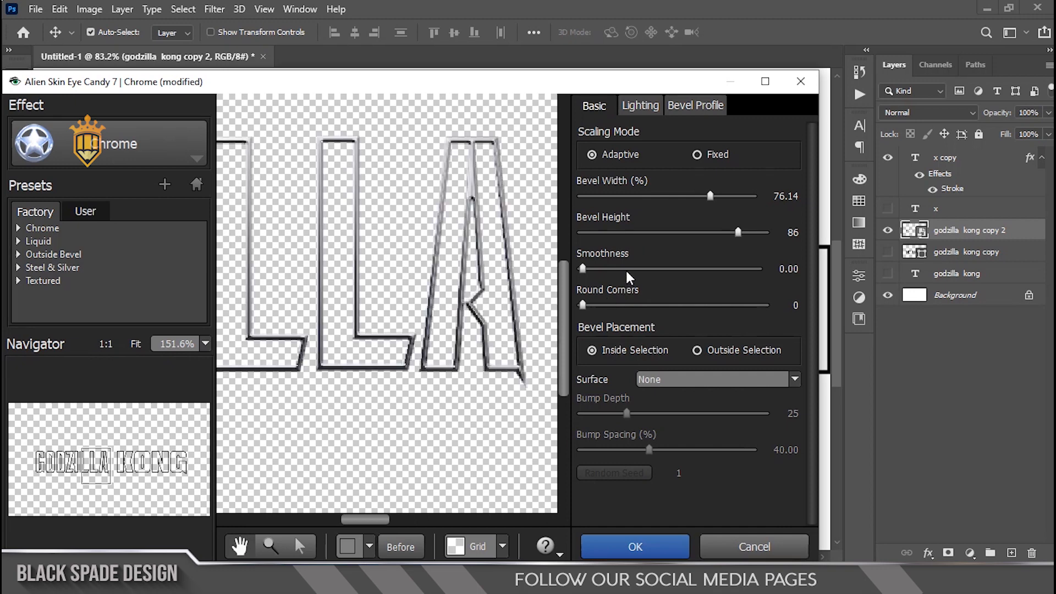
{"action": "left_click_drag", "start_coordinate": [678, 196], "coordinate": [641, 205]}
{"action": "left_click_drag", "start_coordinate": [602, 269], "coordinate": [564, 279]}
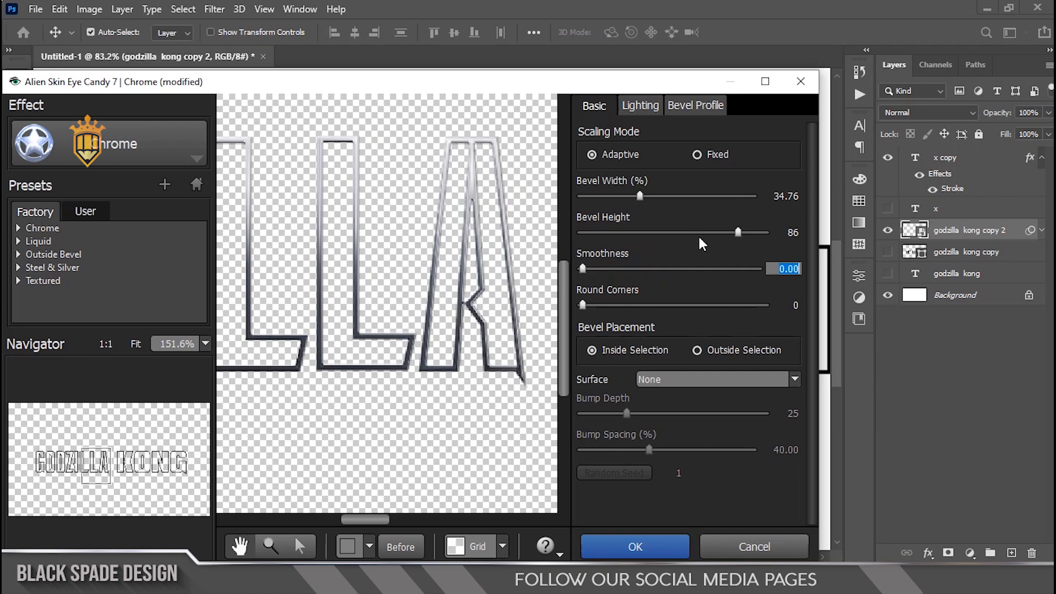
{"action": "left_click", "coordinate": [684, 233]}
{"action": "left_click_drag", "start_coordinate": [682, 238], "coordinate": [685, 238]}
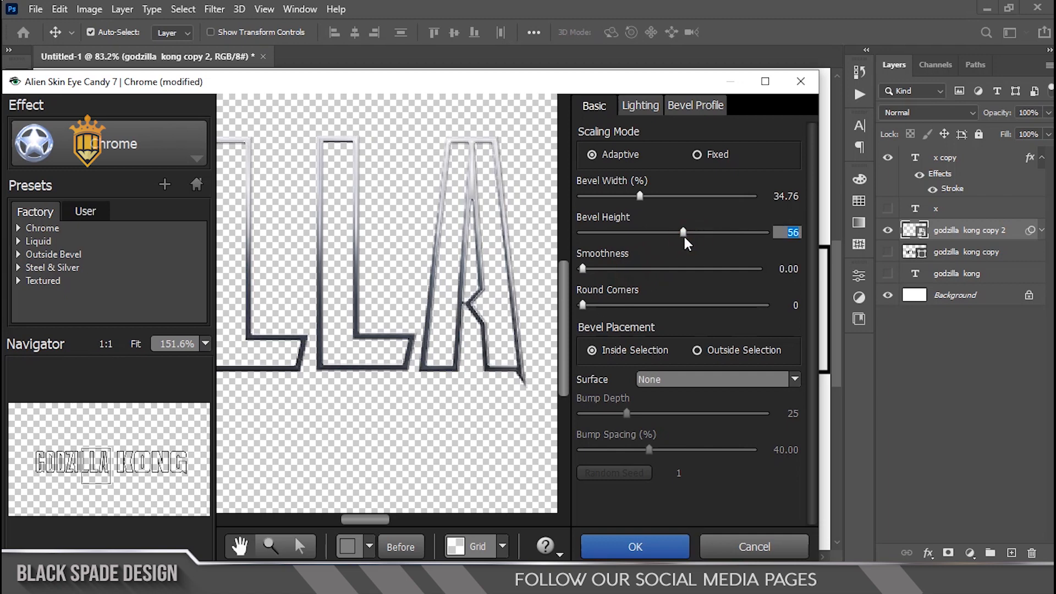
Step: Set the Chrome highlight's direction to 68.20 and inclination to 52.32, and apply the effect to the outlined letters
{"action": "scroll", "coordinate": [443, 278], "scroll_direction": "down", "scroll_amount": 6}
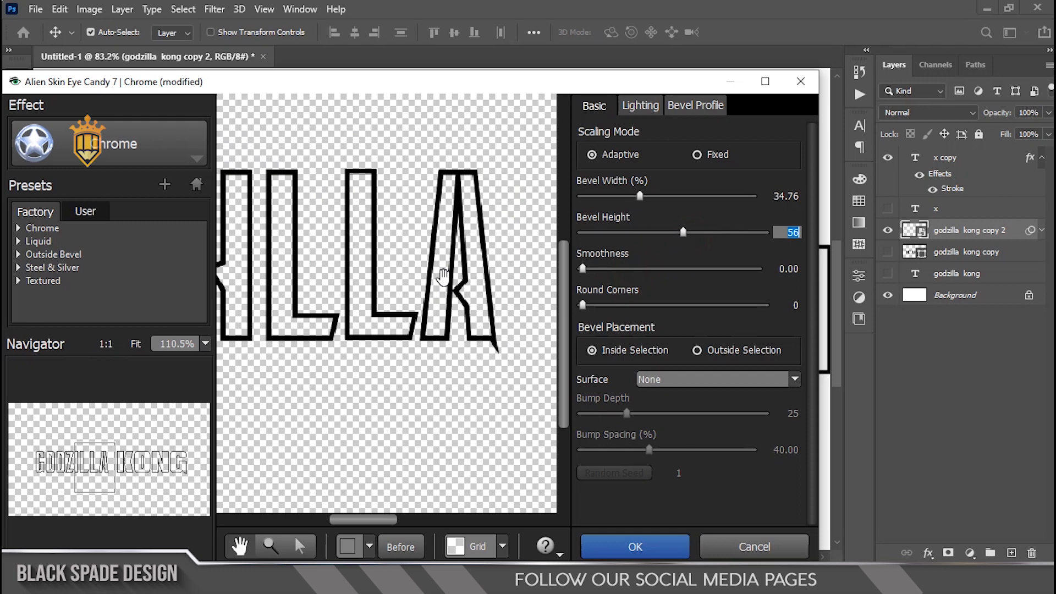
{"action": "scroll", "coordinate": [369, 307], "scroll_direction": "down", "scroll_amount": 7}
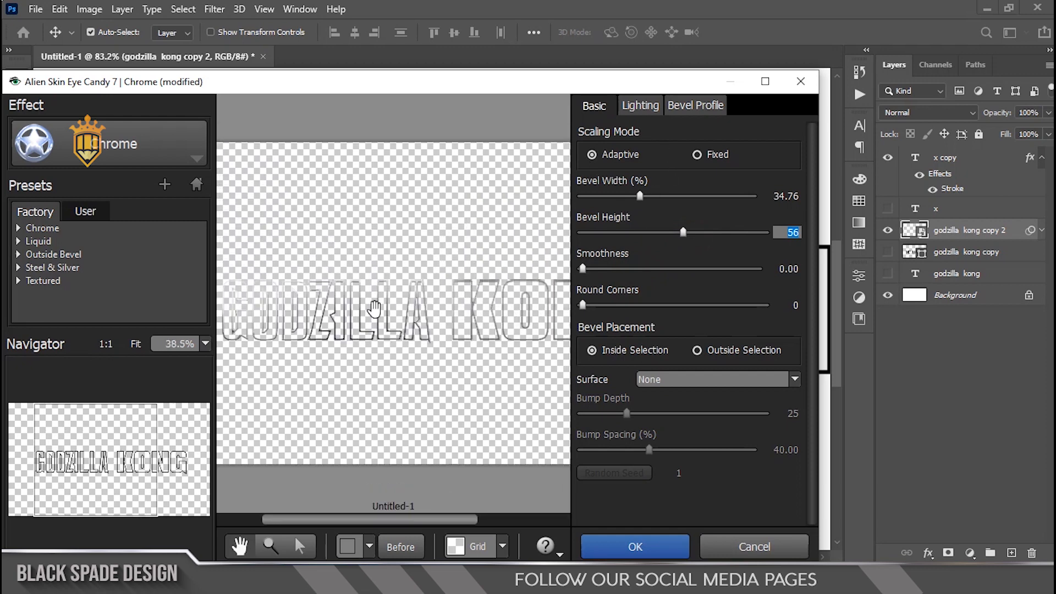
{"action": "left_click", "coordinate": [638, 106]}
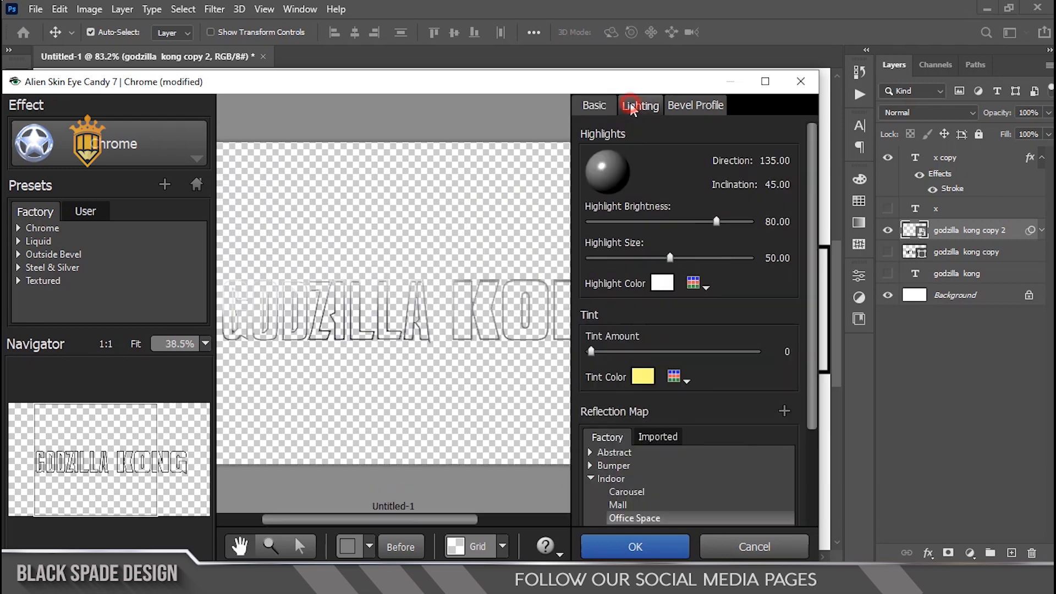
{"action": "left_click", "coordinate": [605, 173]}
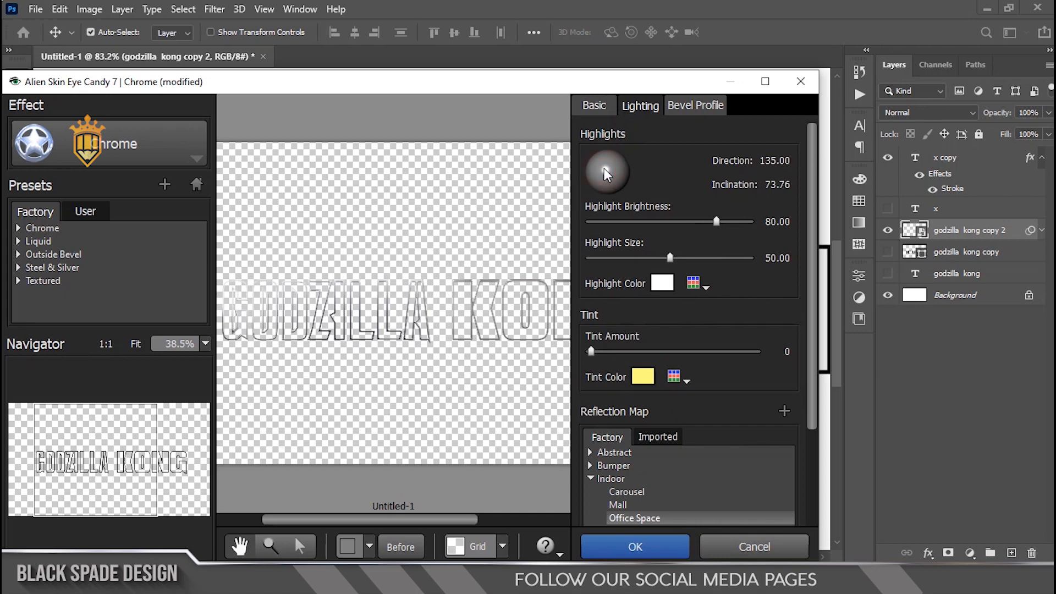
{"action": "left_click_drag", "start_coordinate": [607, 179], "coordinate": [611, 166]}
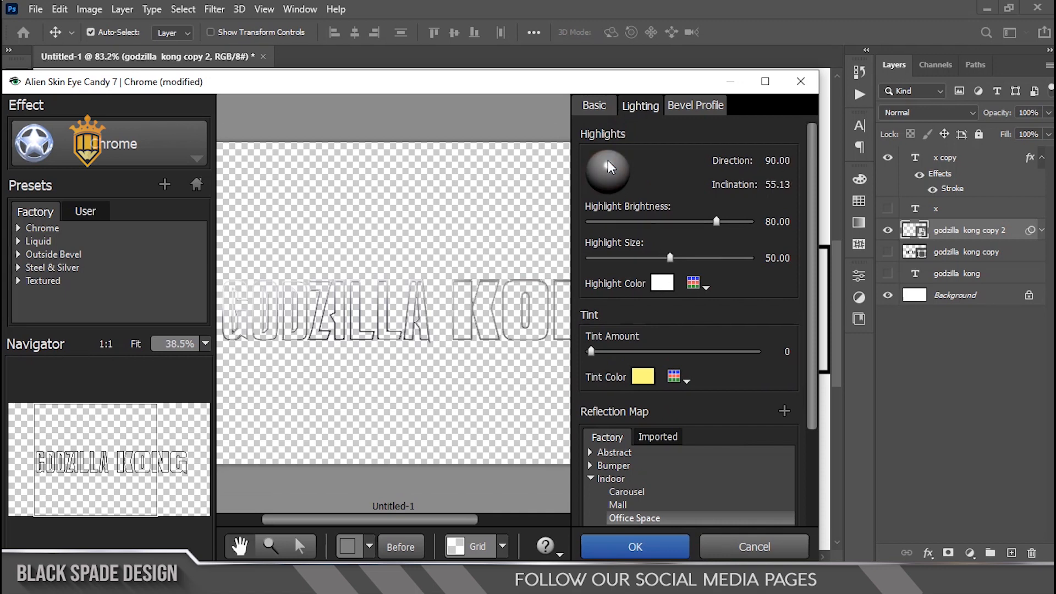
{"action": "left_click_drag", "start_coordinate": [609, 166], "coordinate": [615, 168]}
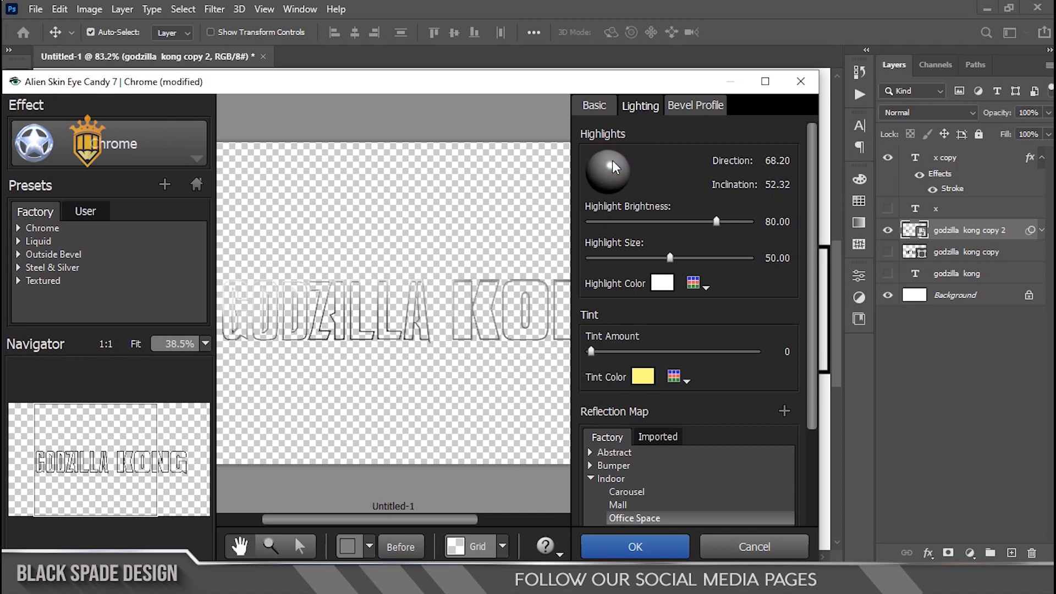
{"action": "left_click", "coordinate": [639, 545]}
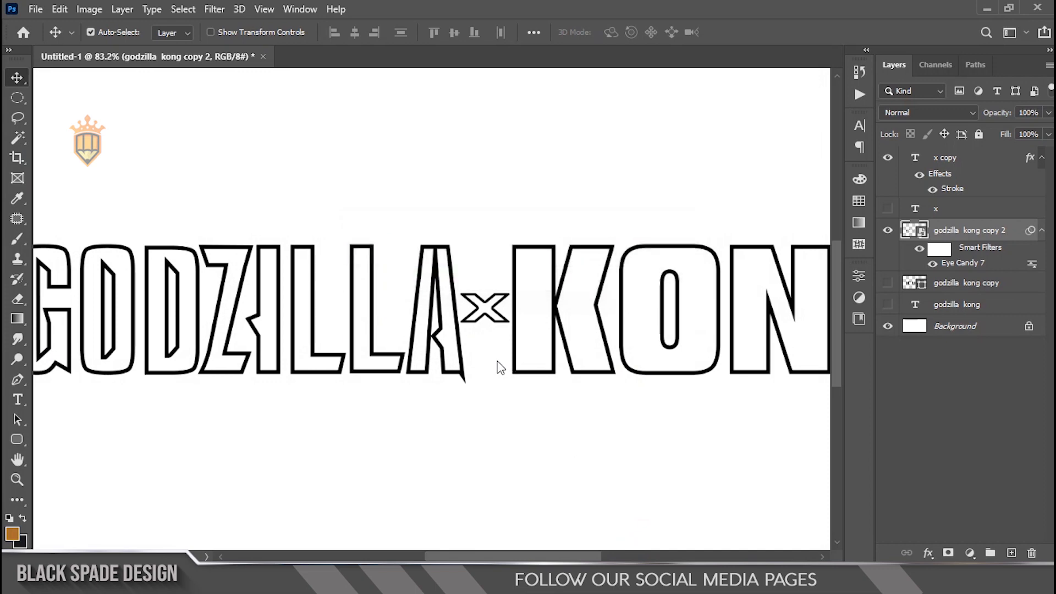
Step: Show the solid godzilla kong copy layer beneath the chrome outlines and inspect the lettering up close and as a whole
{"action": "left_click", "coordinate": [888, 284]}
{"action": "scroll", "coordinate": [492, 287], "scroll_direction": "down", "scroll_amount": 3}
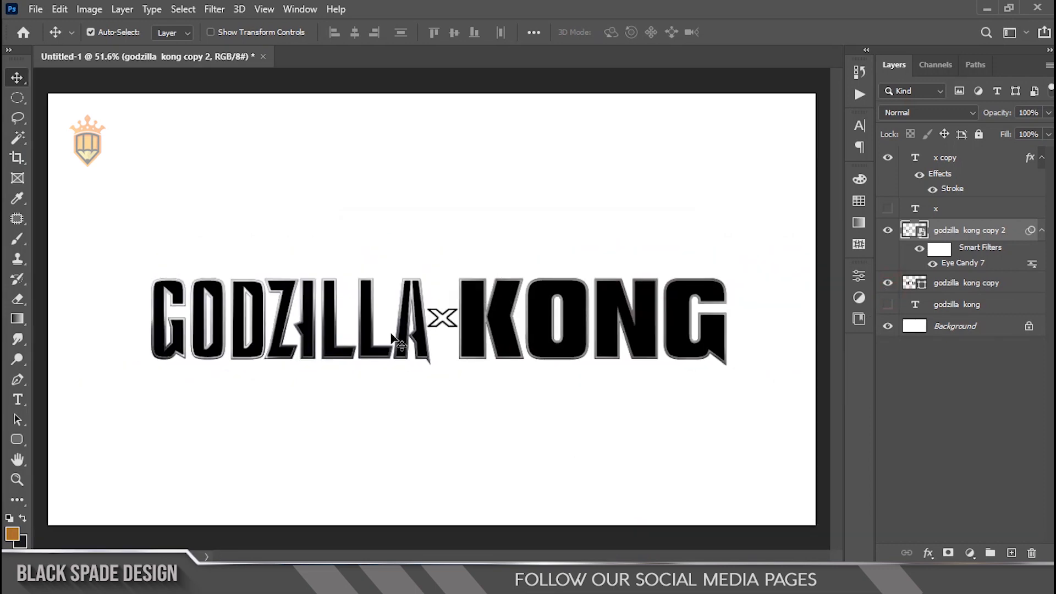
{"action": "scroll", "coordinate": [173, 333], "scroll_direction": "up", "scroll_amount": 3}
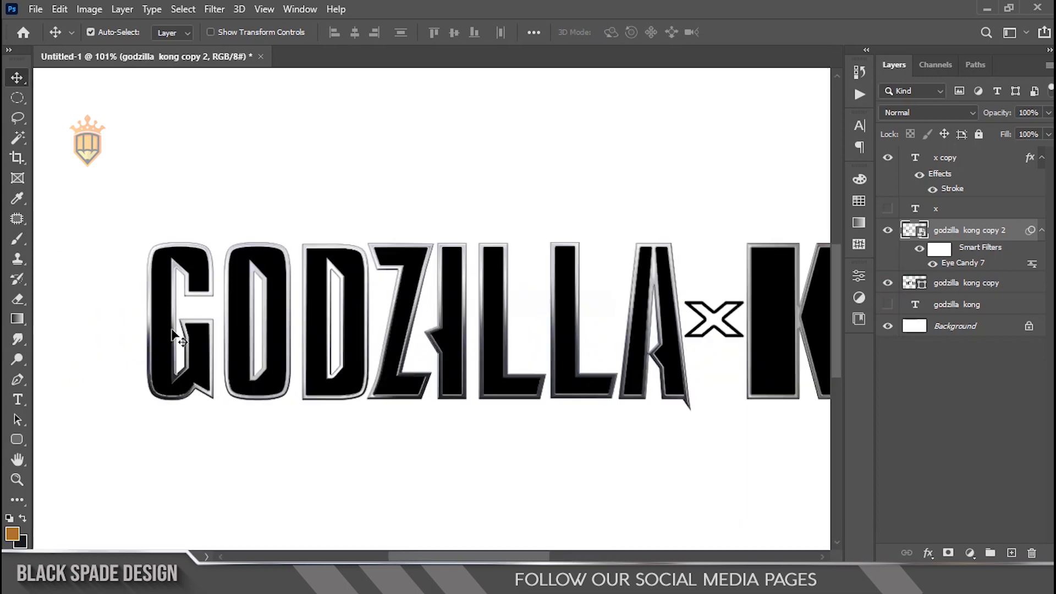
{"action": "scroll", "coordinate": [173, 333], "scroll_direction": "up", "scroll_amount": 2}
{"action": "key", "text": "space"}
{"action": "left_click_drag", "start_coordinate": [204, 361], "coordinate": [222, 341]}
{"action": "scroll", "coordinate": [224, 342], "scroll_direction": "down", "scroll_amount": 1}
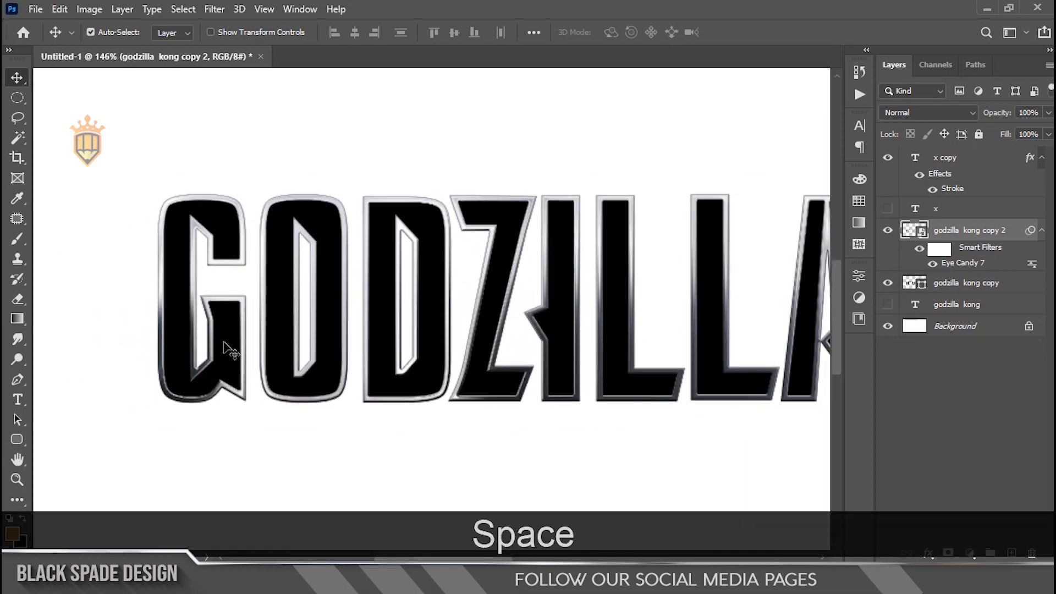
{"action": "scroll", "coordinate": [227, 350], "scroll_direction": "down", "scroll_amount": 2}
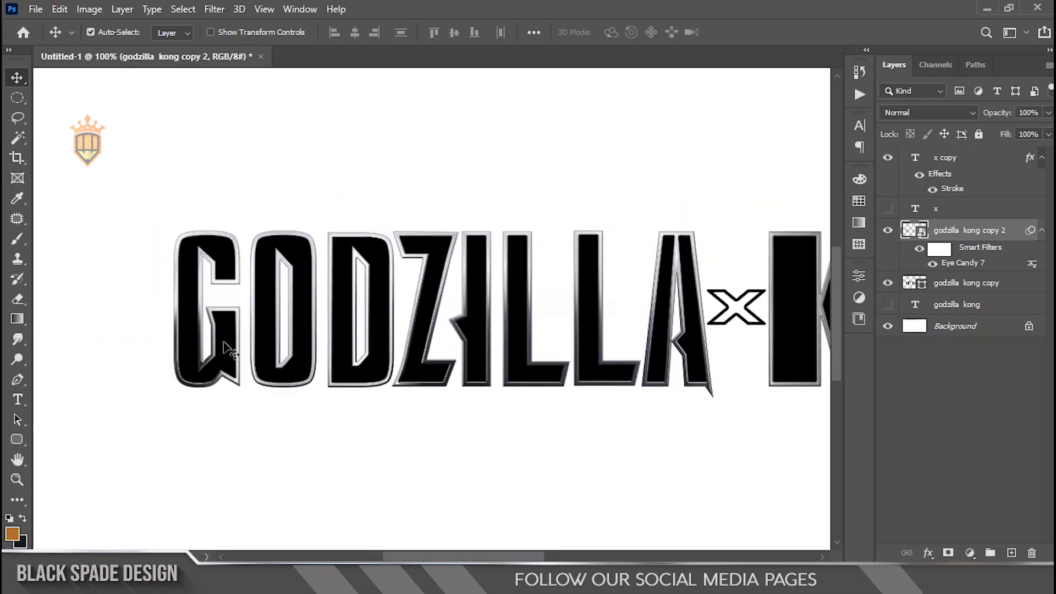
{"action": "scroll", "coordinate": [229, 351], "scroll_direction": "down", "scroll_amount": 3}
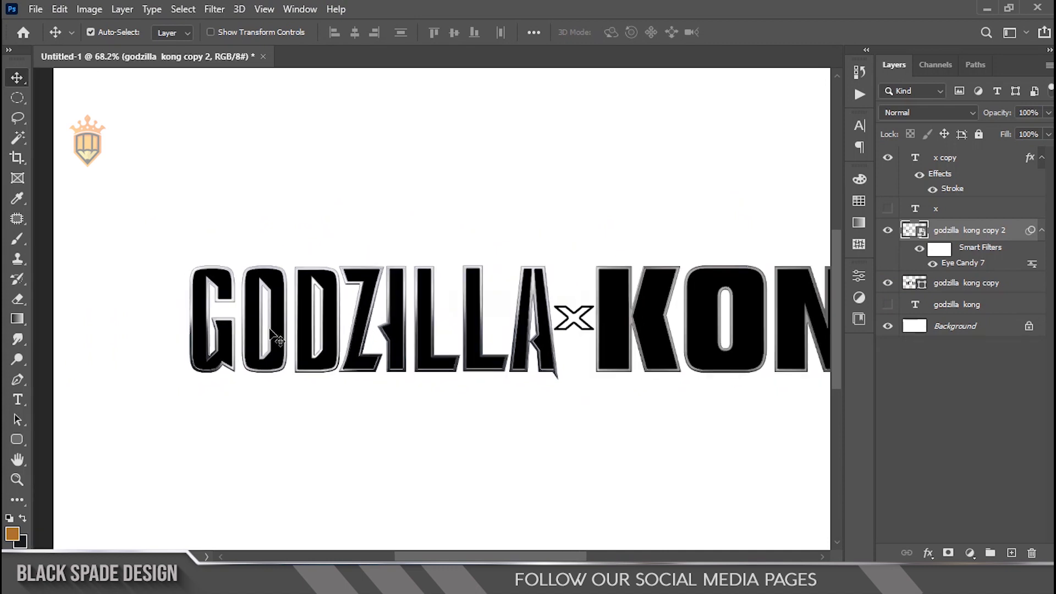
{"action": "scroll", "coordinate": [277, 337], "scroll_direction": "down", "scroll_amount": 2}
{"action": "scroll", "coordinate": [277, 337], "scroll_direction": "down", "scroll_amount": 1}
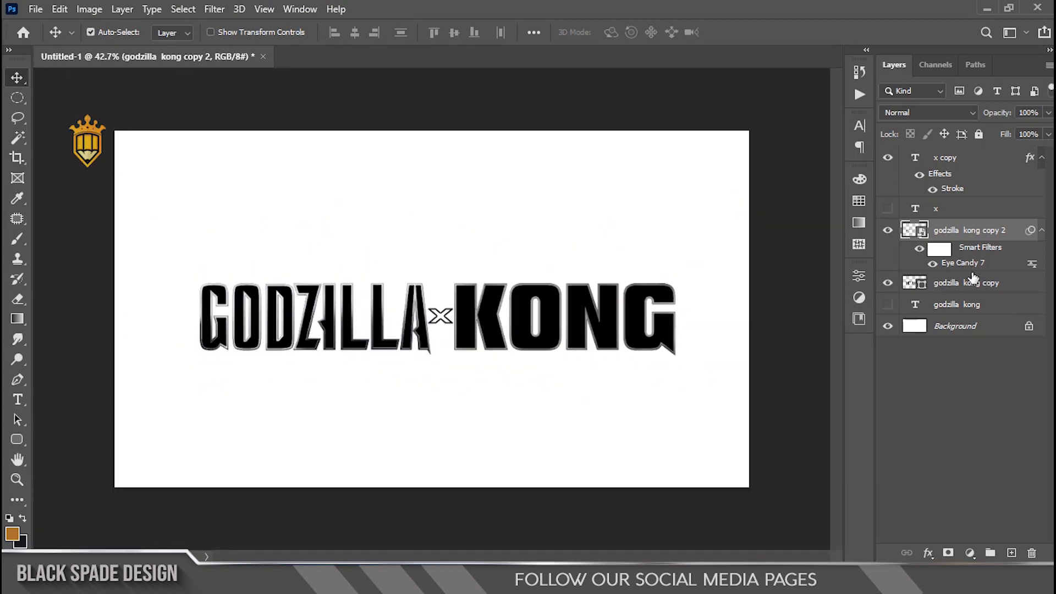
Step: Collapse the smart filter list of the godzilla kong copy 2 layer and show the solid x text layer
{"action": "left_click", "coordinate": [1043, 232]}
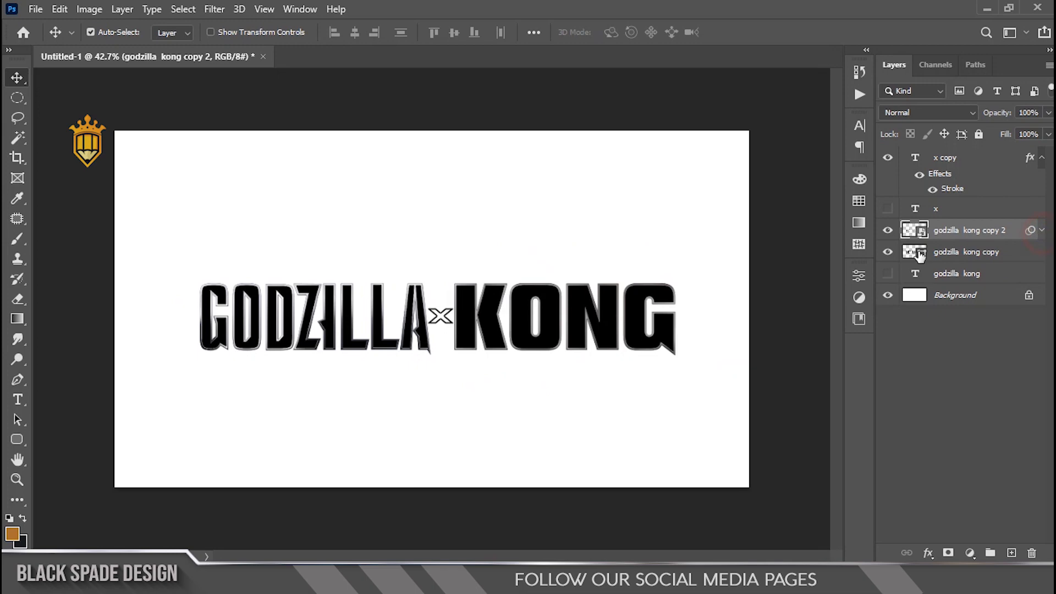
{"action": "scroll", "coordinate": [431, 321], "scroll_direction": "up", "scroll_amount": 2}
{"action": "left_click", "coordinate": [888, 209]}
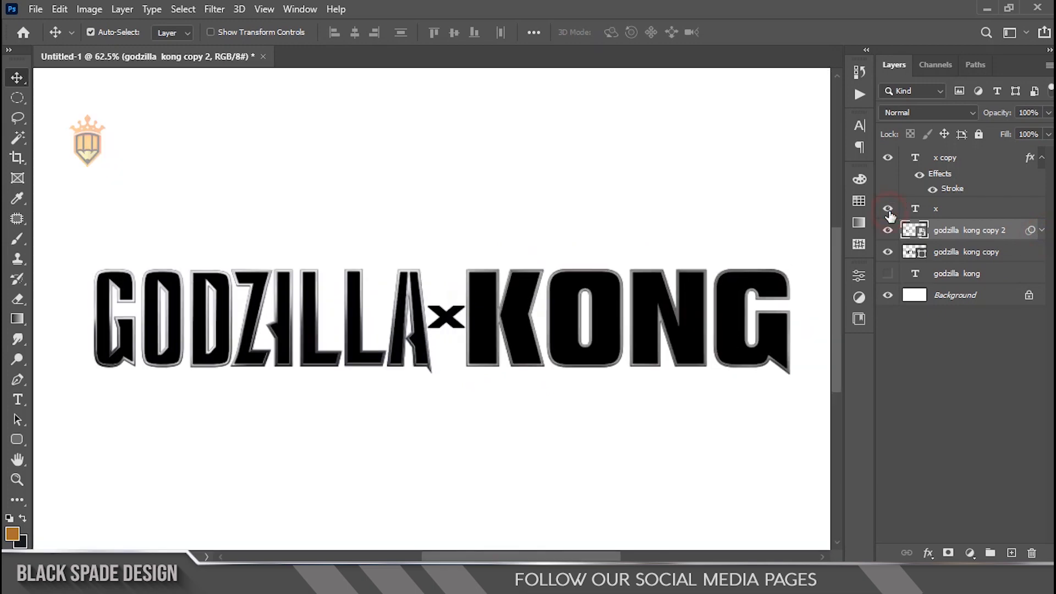
Step: Convert the x copy layer to a Smart Object and apply Eye Candy 7's Chrome effect to it with the existing settings
{"action": "scroll", "coordinate": [461, 325], "scroll_direction": "up", "scroll_amount": 5}
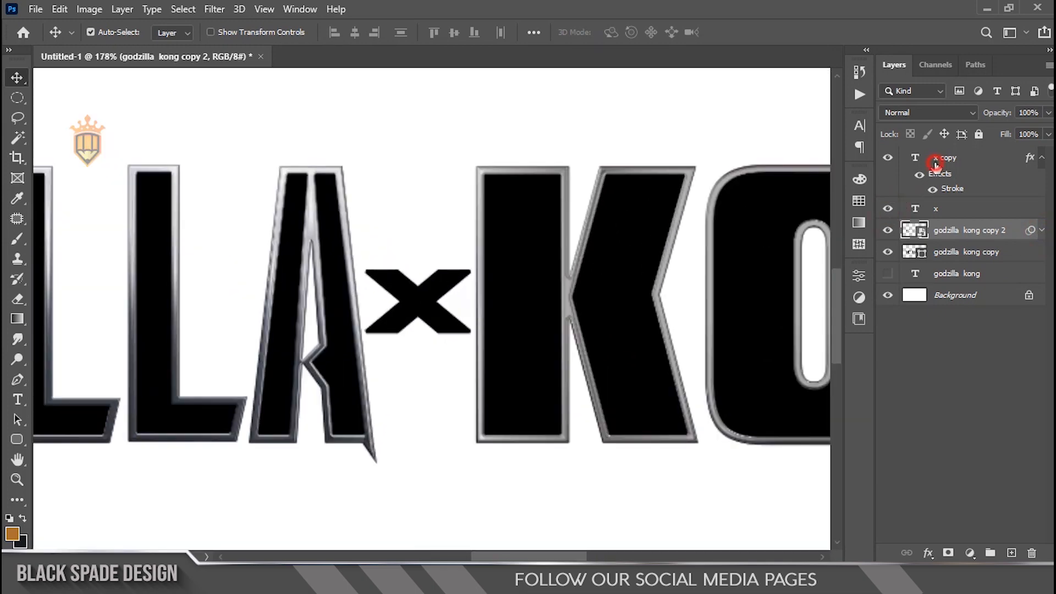
{"action": "left_click", "coordinate": [936, 160]}
{"action": "right_click", "coordinate": [958, 158]}
{"action": "left_click", "coordinate": [861, 200]}
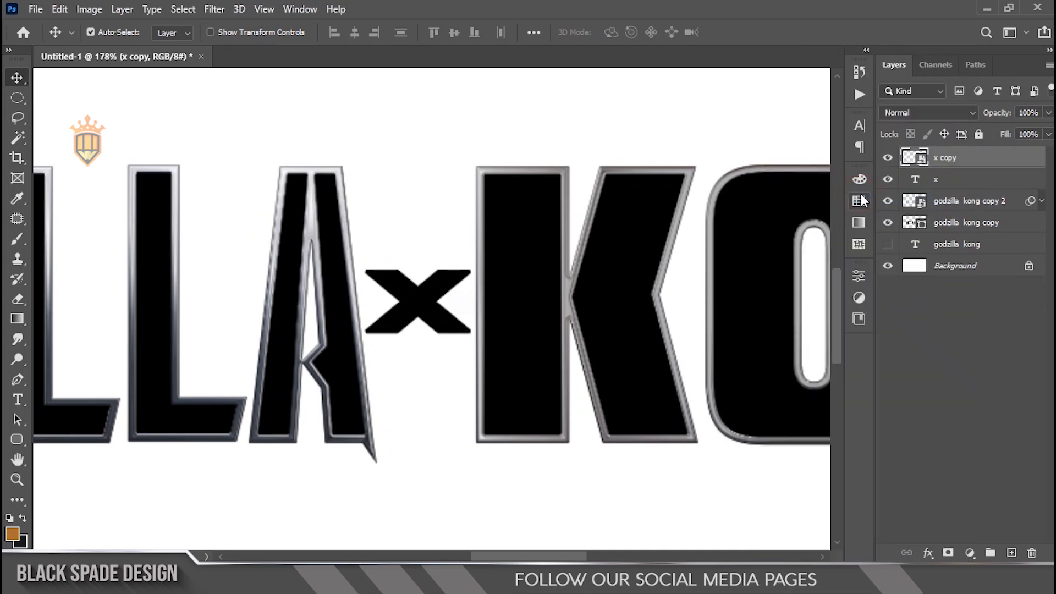
{"action": "left_click", "coordinate": [214, 10]}
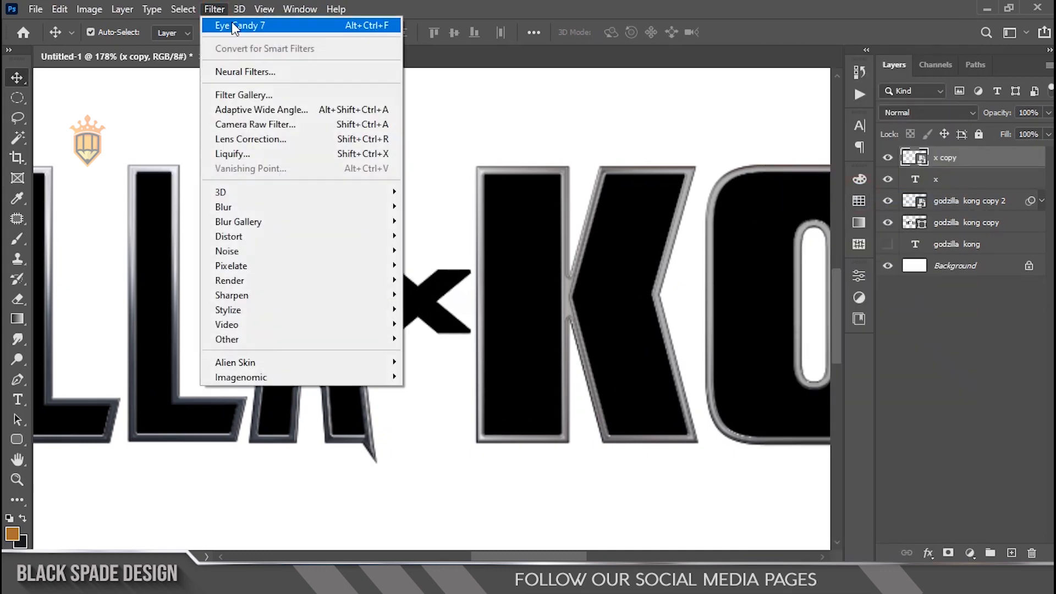
{"action": "mouse_move", "coordinate": [365, 363]}
{"action": "left_click", "coordinate": [440, 362]}
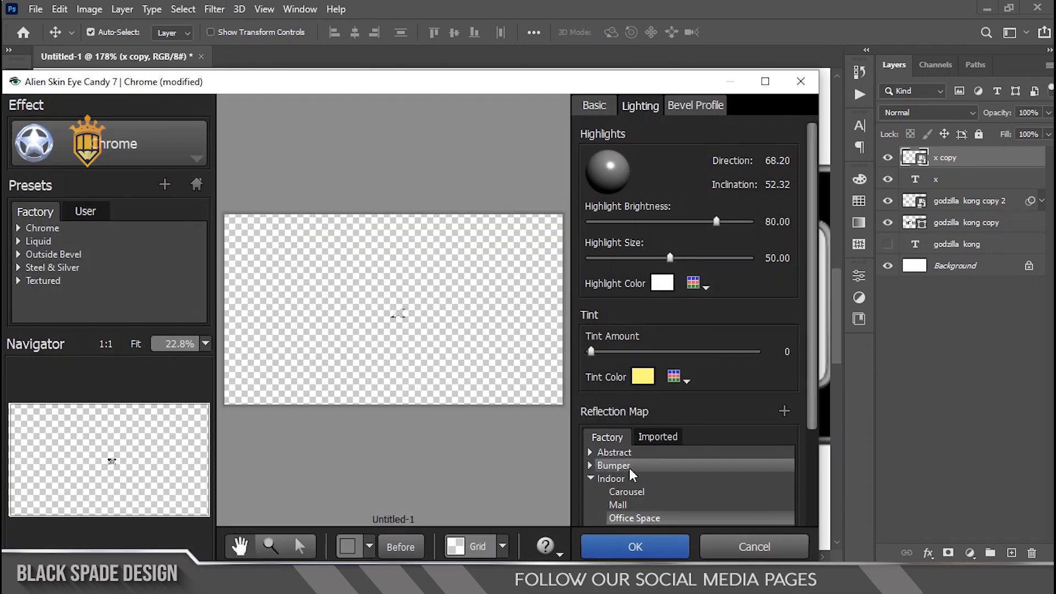
{"action": "left_click", "coordinate": [638, 544]}
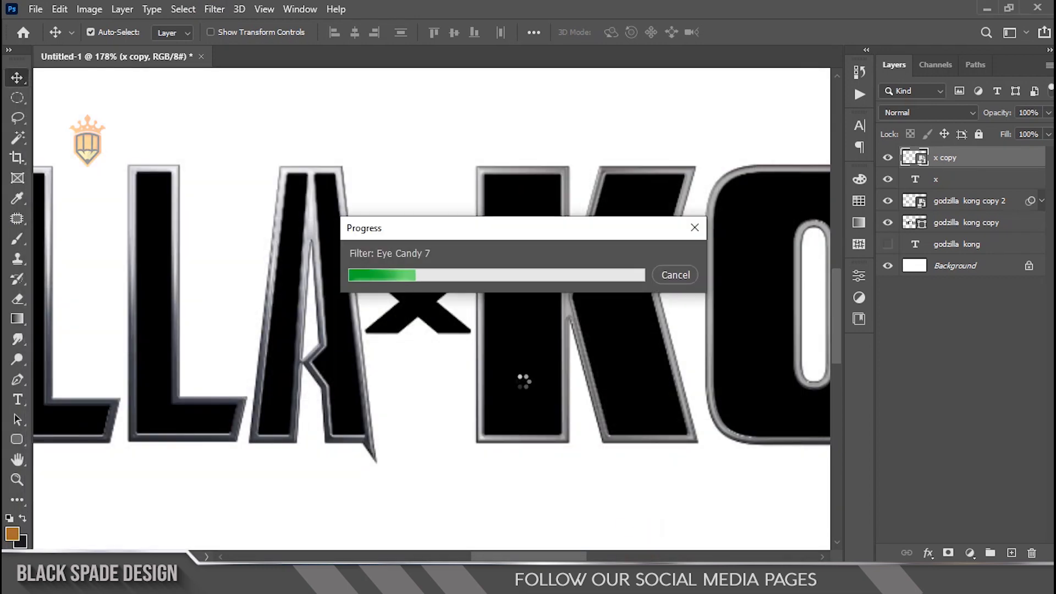
{"action": "scroll", "coordinate": [400, 329], "scroll_direction": "down", "scroll_amount": 5}
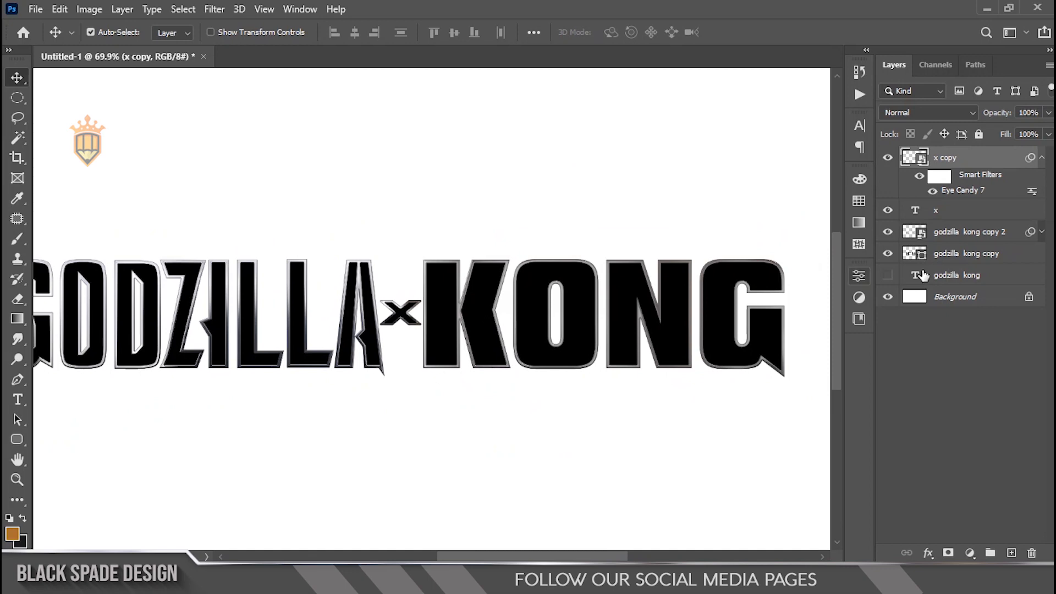
Step: Duplicate the godzilla kong copy 2 layer to just below godzilla kong copy and expand the duplicate's smart filters
{"action": "left_click", "coordinate": [958, 235]}
{"action": "scroll", "coordinate": [376, 317], "scroll_direction": "down", "scroll_amount": 3}
{"action": "key", "text": "space"}
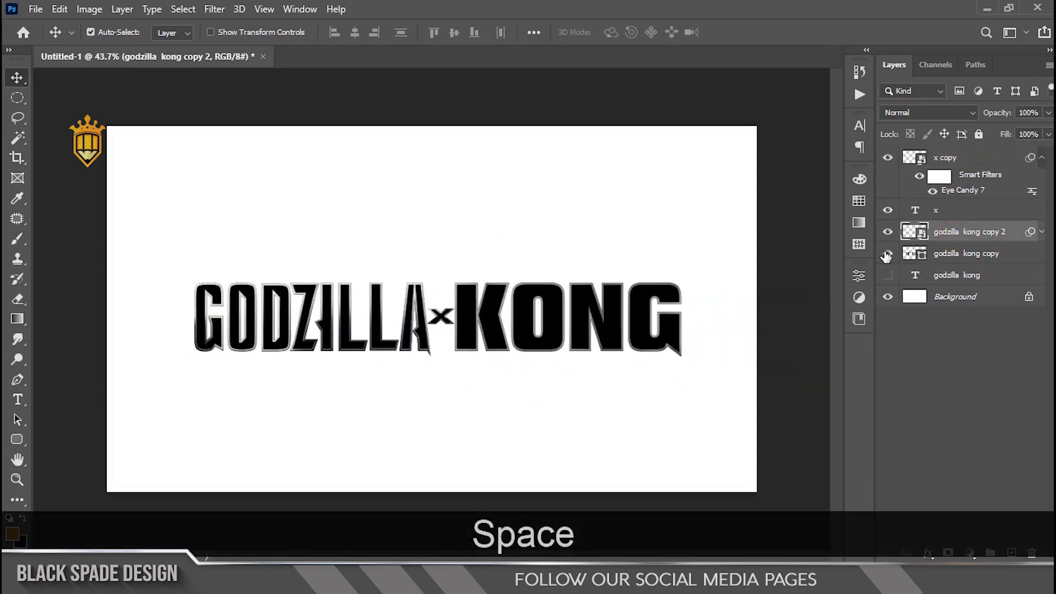
{"action": "left_click_drag", "start_coordinate": [937, 242], "coordinate": [939, 263]}
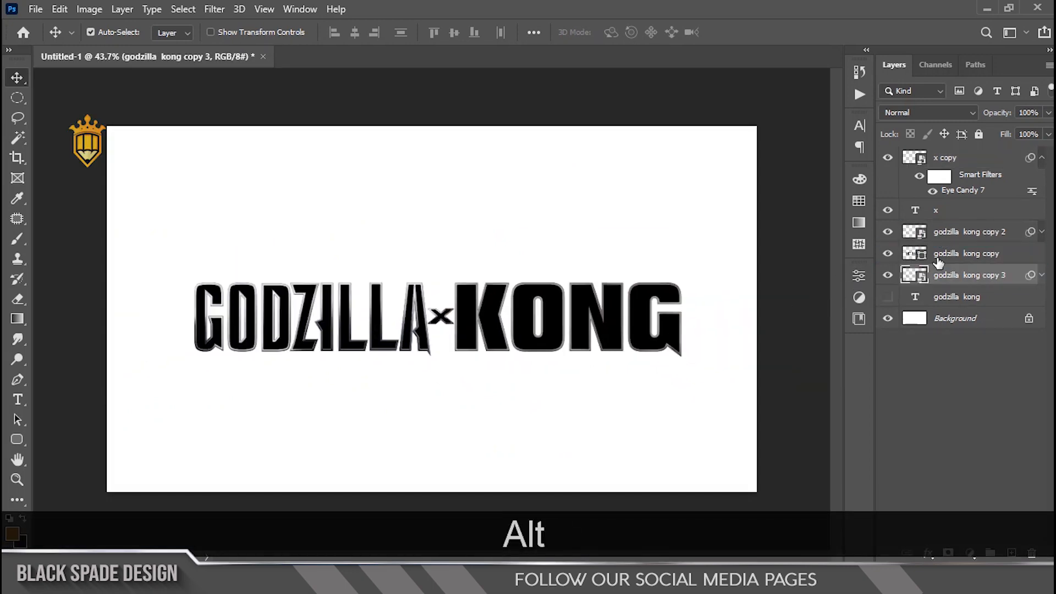
{"action": "left_click", "coordinate": [1042, 277]}
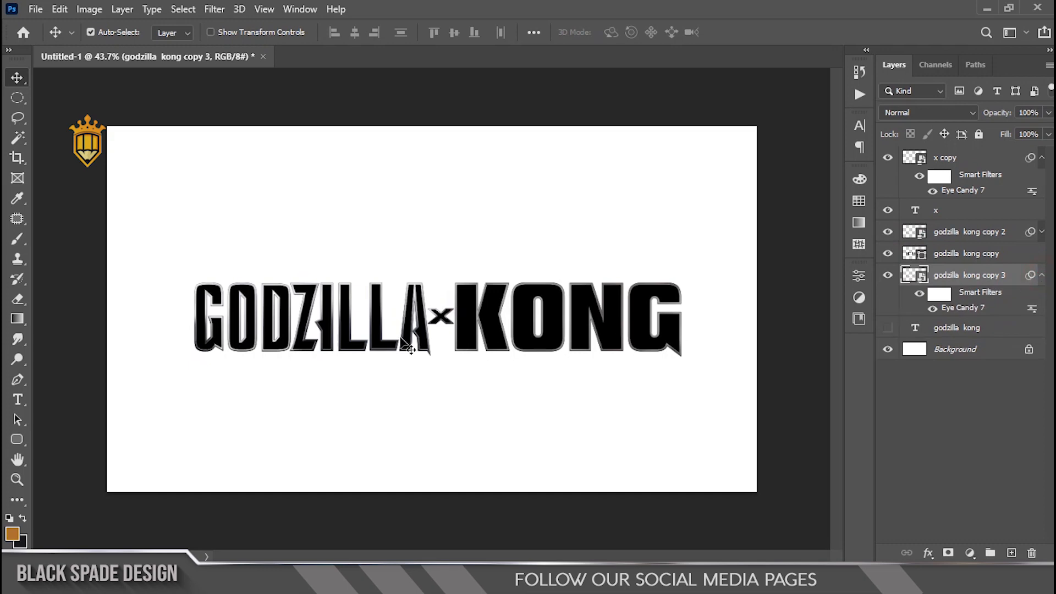
Step: Open Eye Candy 7 for the duplicated outline layer and switch the effect from Chrome to Extrude
{"action": "scroll", "coordinate": [410, 348], "scroll_direction": "up", "scroll_amount": 2}
{"action": "left_click", "coordinate": [210, 10]}
{"action": "mouse_move", "coordinate": [363, 361]}
{"action": "left_click", "coordinate": [417, 363]}
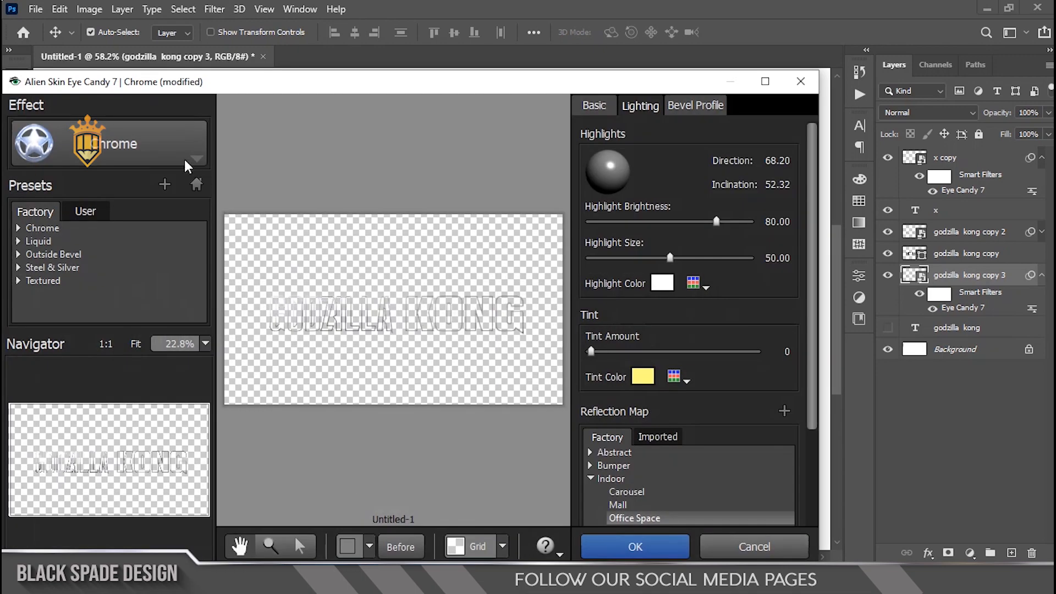
{"action": "left_click", "coordinate": [190, 159]}
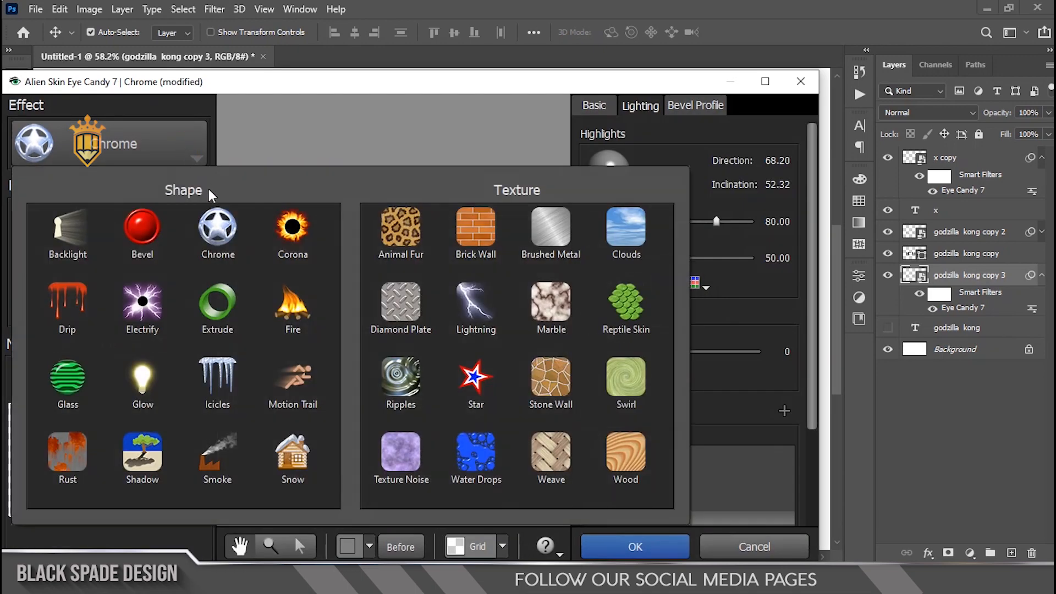
{"action": "left_click", "coordinate": [218, 302]}
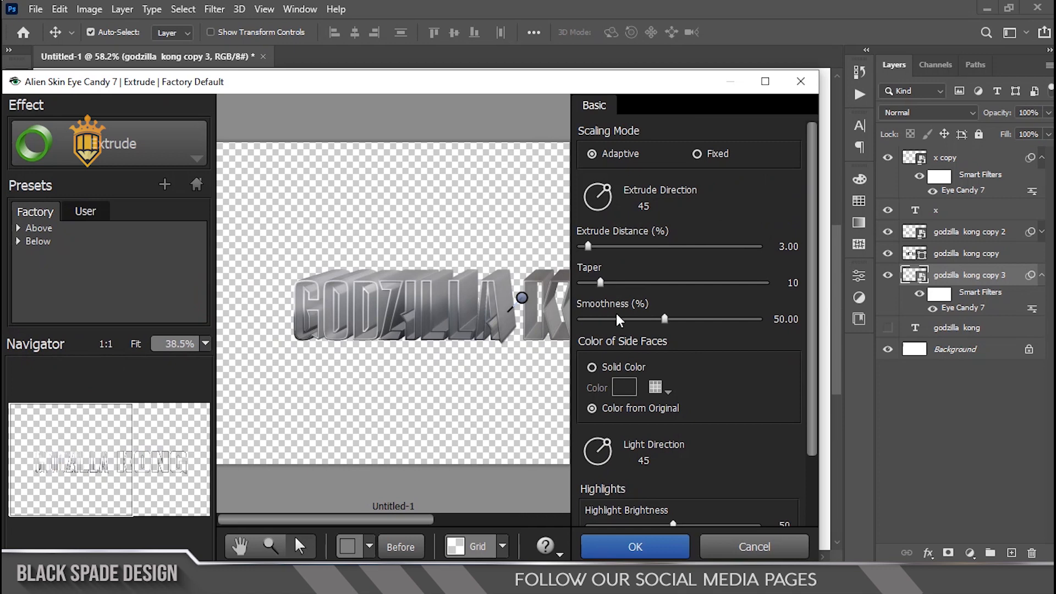
Step: Set the Extrude Direction to 90
{"action": "double_click", "coordinate": [645, 207]}
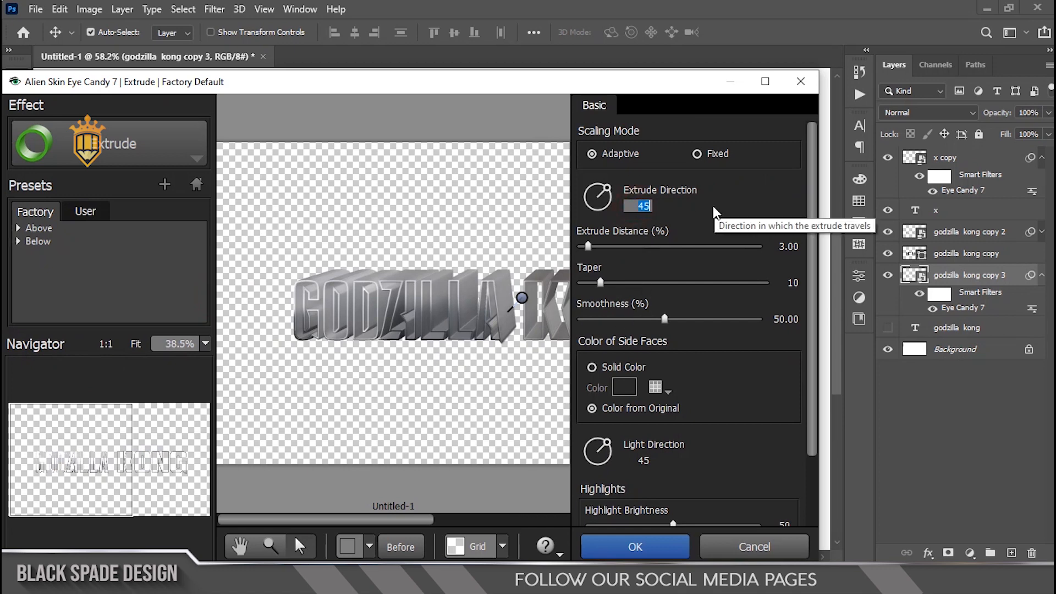
{"action": "type", "text": "90"}
{"action": "left_click", "coordinate": [710, 205]}
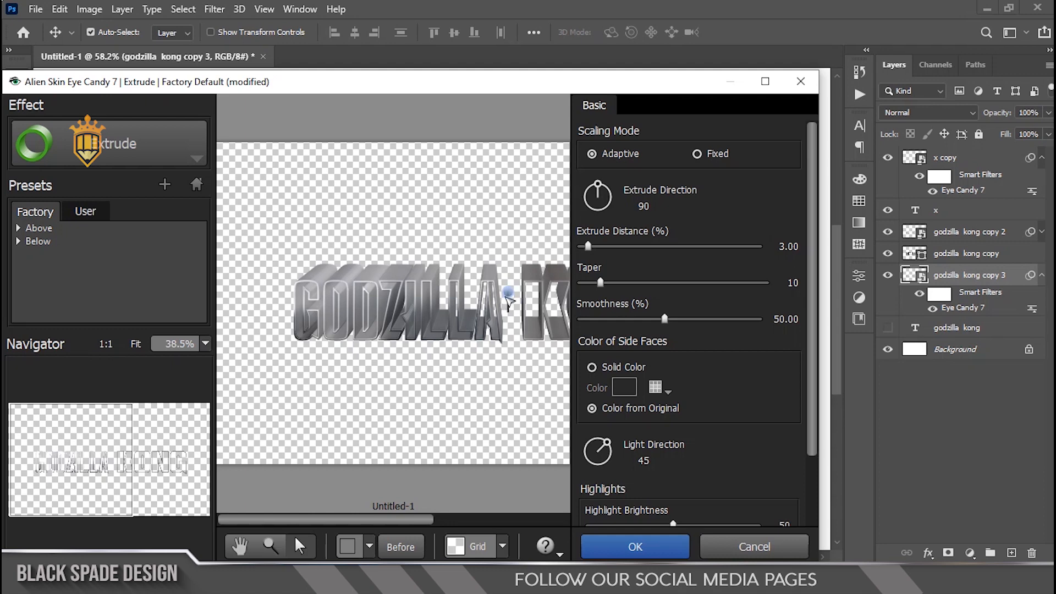
Step: Turn the extrusion downward with an Extrude Distance of about 1.88% and an Extrude Direction of exactly 270
{"action": "left_click_drag", "start_coordinate": [508, 292], "coordinate": [507, 328]}
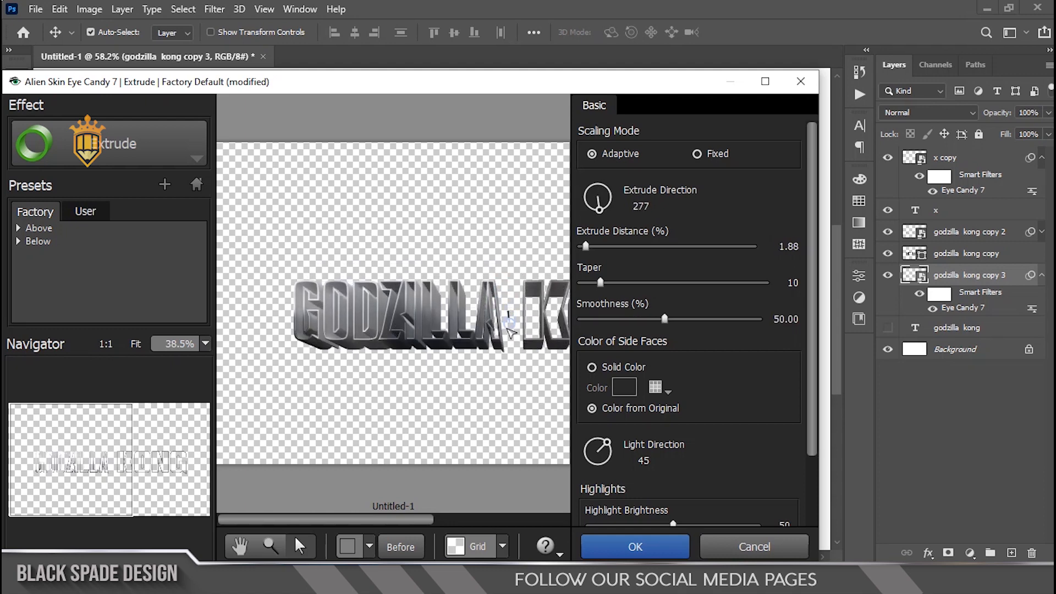
{"action": "double_click", "coordinate": [638, 208]}
{"action": "type", "text": "270"}
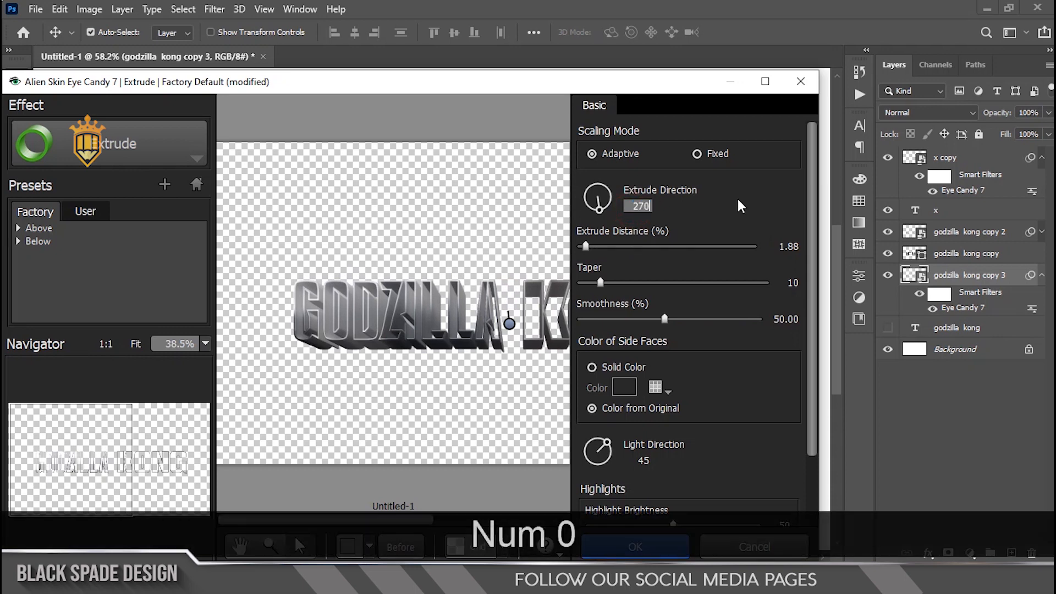
{"action": "left_click", "coordinate": [739, 202]}
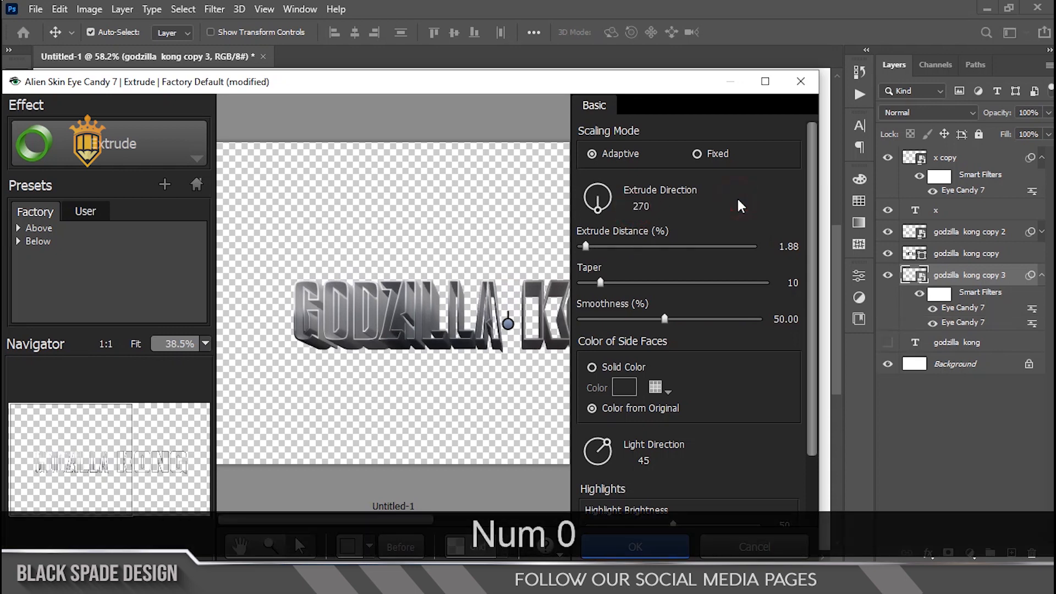
{"action": "scroll", "coordinate": [509, 386], "scroll_direction": "up", "scroll_amount": 1}
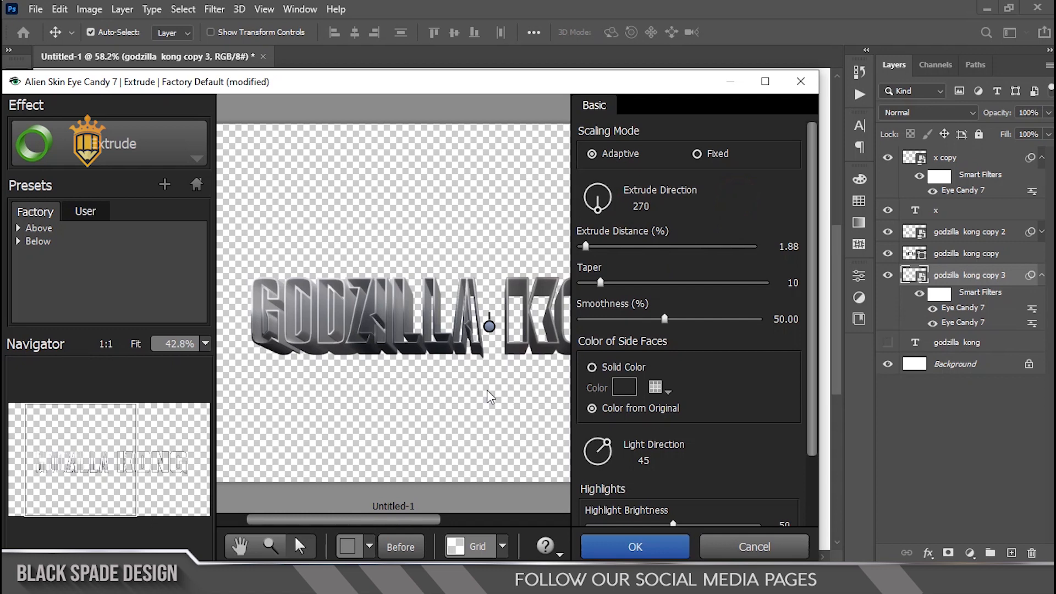
Step: Set the extrusion's Taper to 24 and its Extrude Distance to 2.70%
{"action": "left_click_drag", "start_coordinate": [603, 286], "coordinate": [607, 286]}
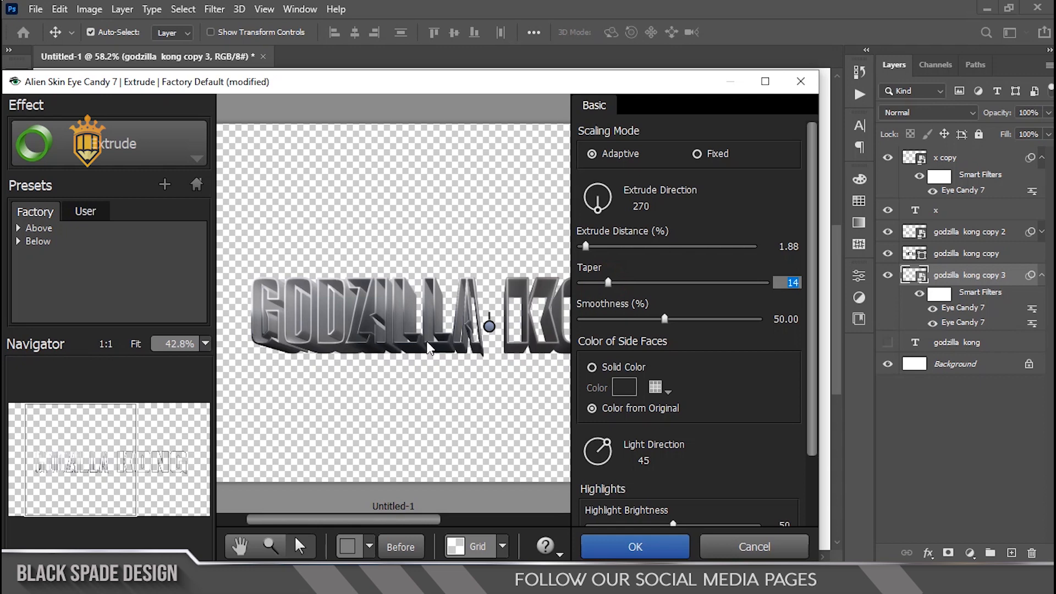
{"action": "left_click_drag", "start_coordinate": [610, 284], "coordinate": [614, 283]}
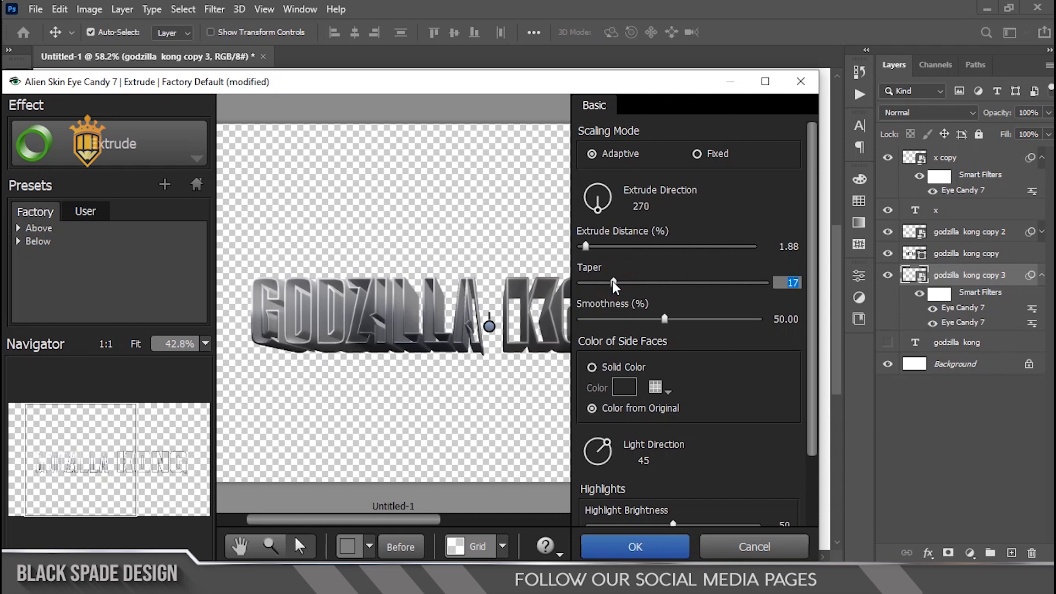
{"action": "left_click_drag", "start_coordinate": [614, 283], "coordinate": [614, 282]}
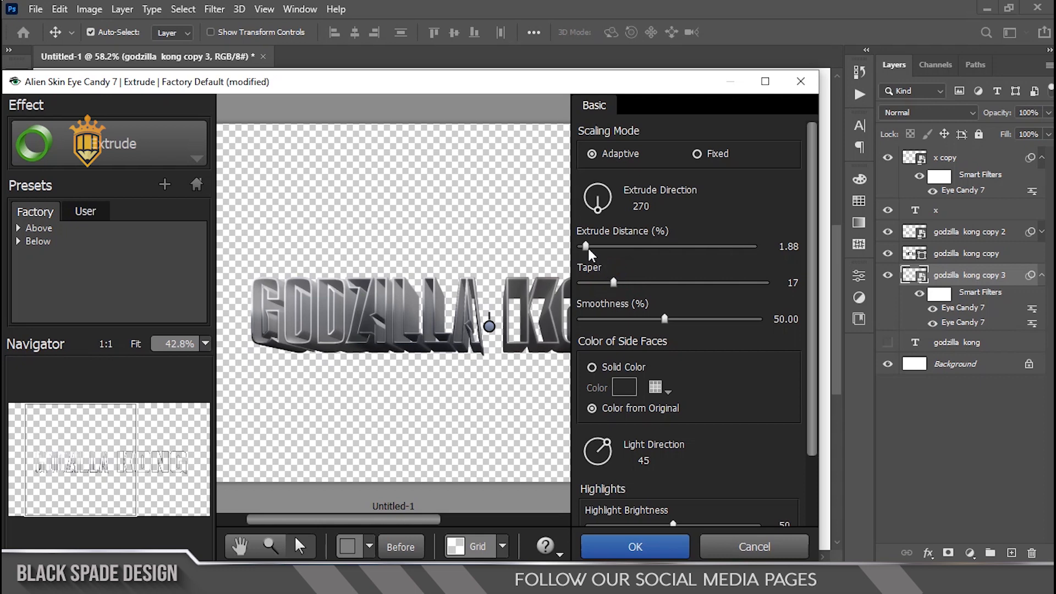
{"action": "left_click_drag", "start_coordinate": [586, 248], "coordinate": [589, 248]}
{"action": "left_click_drag", "start_coordinate": [612, 290], "coordinate": [628, 289]}
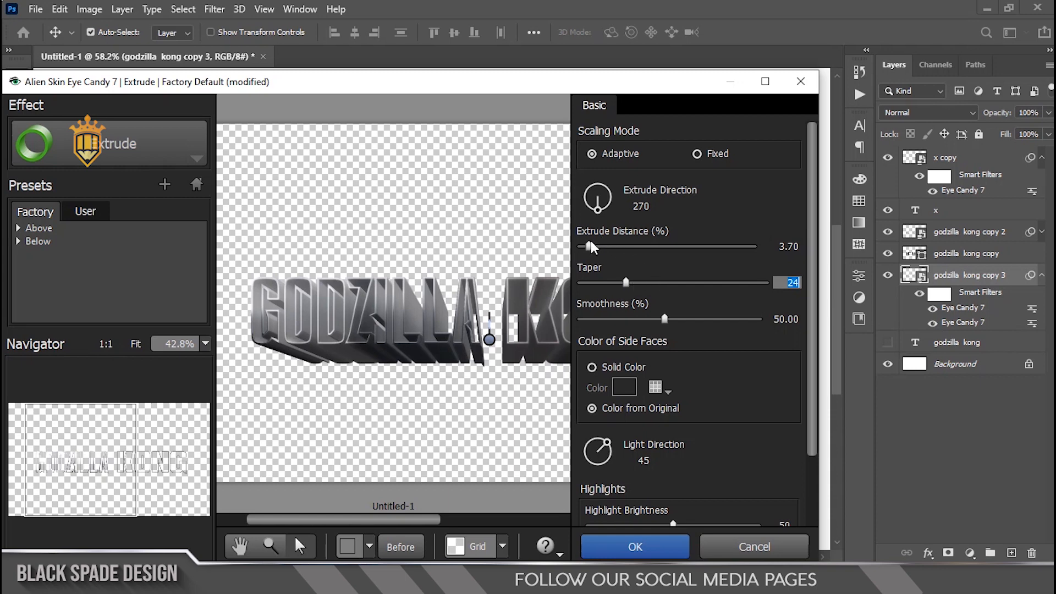
{"action": "left_click_drag", "start_coordinate": [590, 247], "coordinate": [587, 249]}
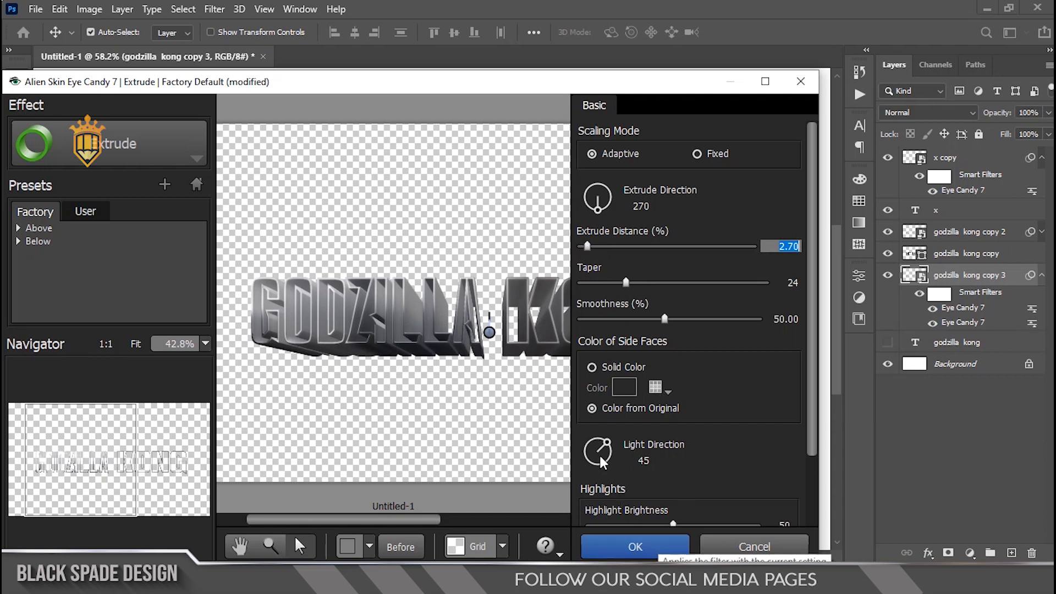
Step: Set the extrusion's Light Direction to 59, apply the Extrude effect to the lettering, and inspect the area around the X
{"action": "left_click_drag", "start_coordinate": [605, 443], "coordinate": [607, 442]}
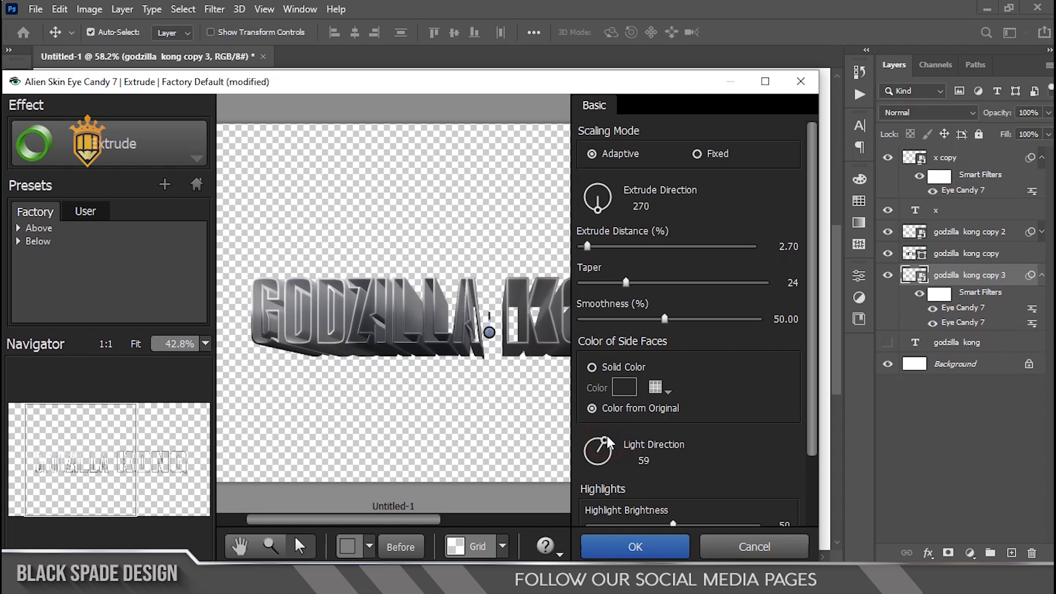
{"action": "left_click", "coordinate": [641, 548]}
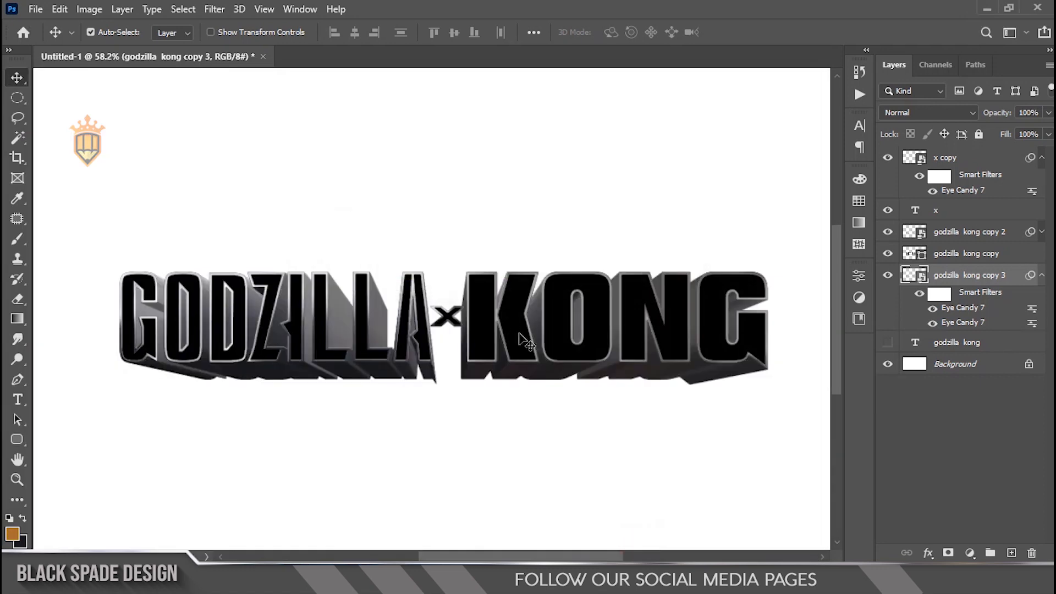
{"action": "scroll", "coordinate": [523, 341], "scroll_direction": "down", "scroll_amount": 2}
{"action": "scroll", "coordinate": [438, 318], "scroll_direction": "up", "scroll_amount": 3}
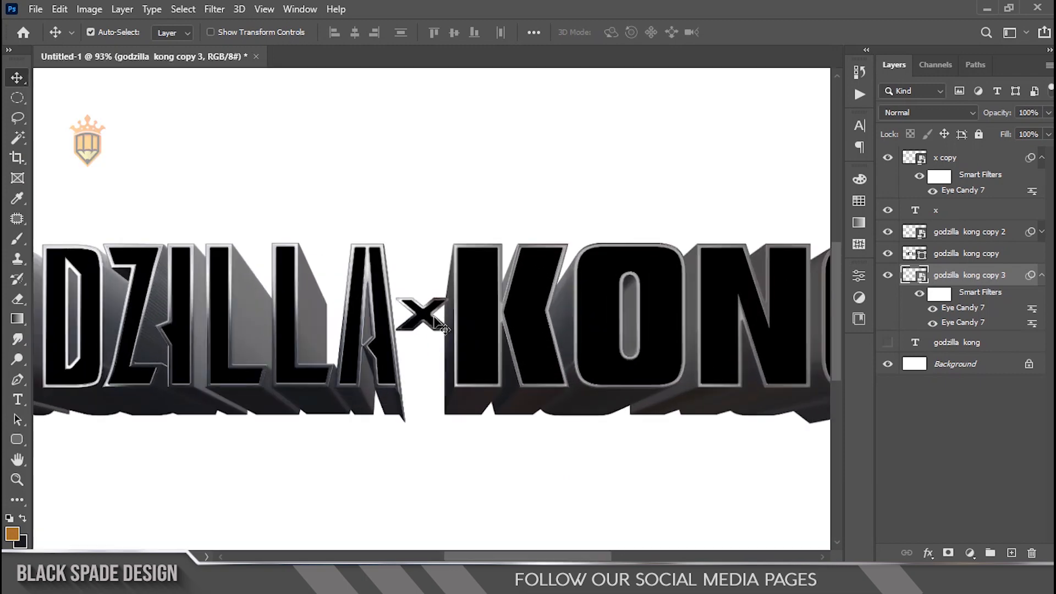
{"action": "scroll", "coordinate": [439, 324], "scroll_direction": "up", "scroll_amount": 1}
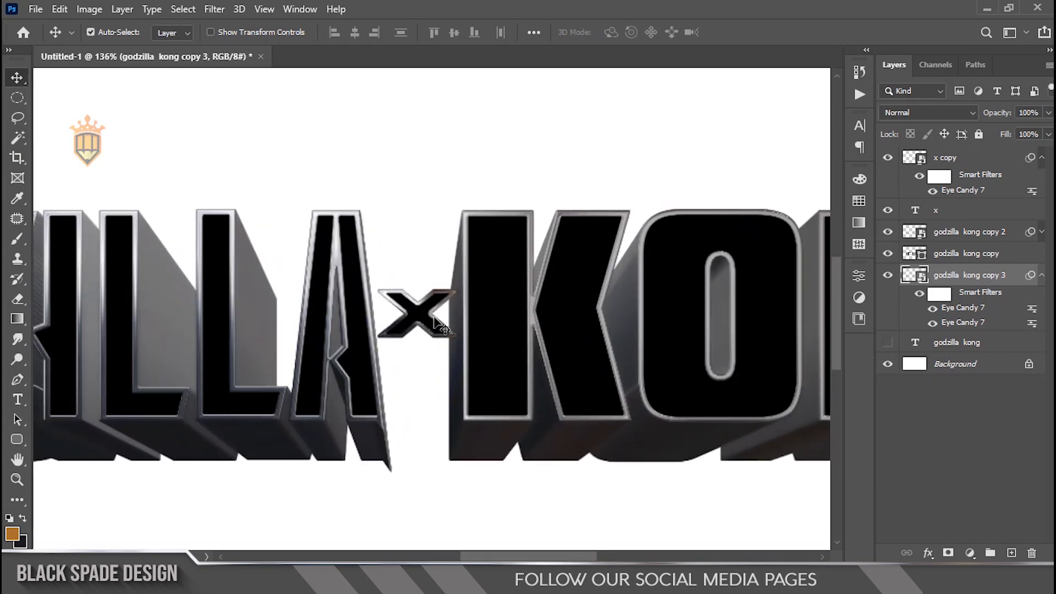
Step: Examine the extruded title as a whole and collapse the smart filter list of the godzilla kong copy 3 layer
{"action": "scroll", "coordinate": [439, 324], "scroll_direction": "down", "scroll_amount": 1}
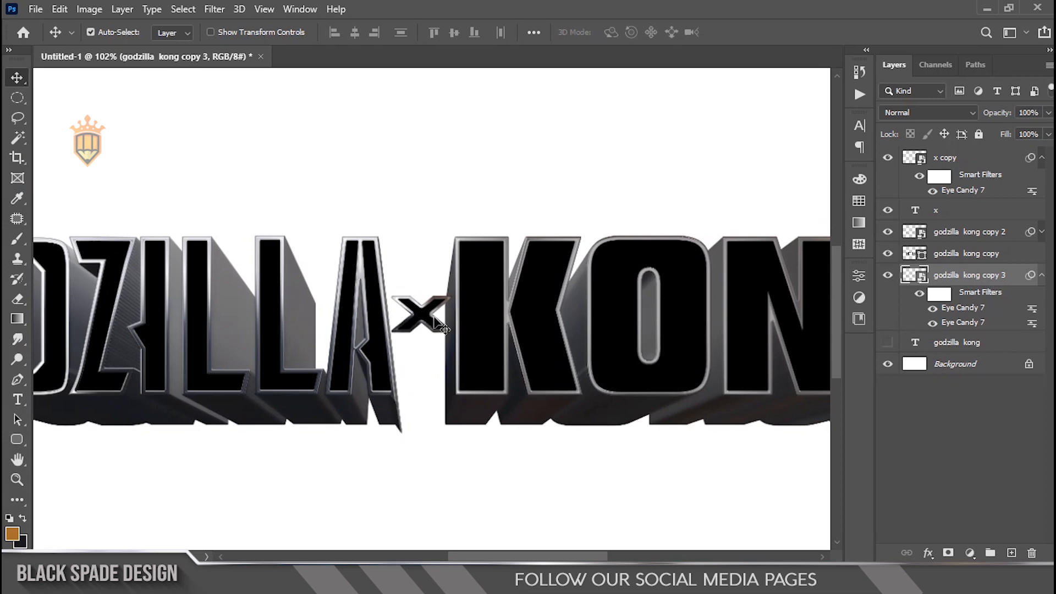
{"action": "scroll", "coordinate": [435, 316], "scroll_direction": "down", "scroll_amount": 4}
{"action": "scroll", "coordinate": [375, 325], "scroll_direction": "up", "scroll_amount": 1}
{"action": "key", "text": "space"}
{"action": "left_click_drag", "start_coordinate": [383, 354], "coordinate": [385, 325]}
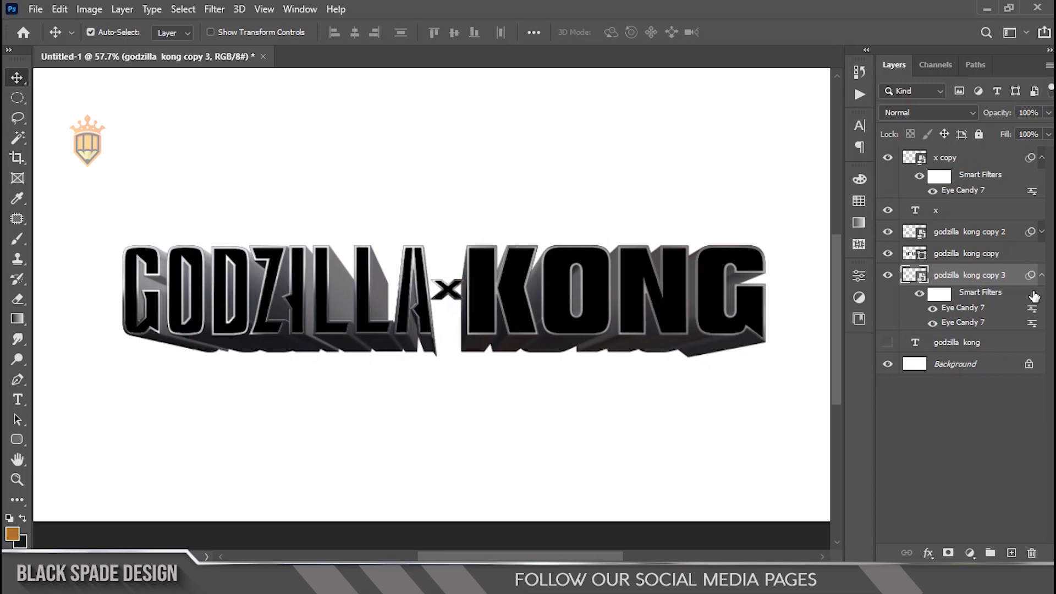
{"action": "left_click", "coordinate": [1042, 276]}
{"action": "key", "text": "ctrl"}
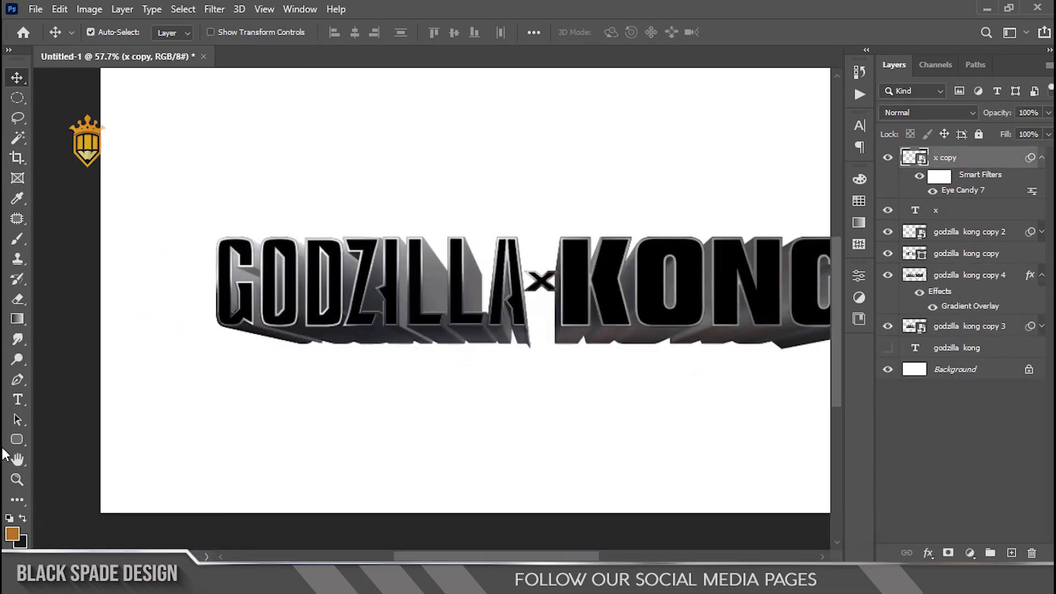
Step: Draw a white rectangle about 1644 by 749 px covering the whole title and convert it to a smart object
{"action": "left_click", "coordinate": [17, 440]}
{"action": "key", "text": "ctrl+0"}
{"action": "mouse_move", "coordinate": [178, 191]}
{"action": "left_mouse_down"}
{"action": "mouse_move", "coordinate": [613, 414]}
{"action": "mouse_move", "coordinate": [693, 425]}
{"action": "left_mouse_up"}
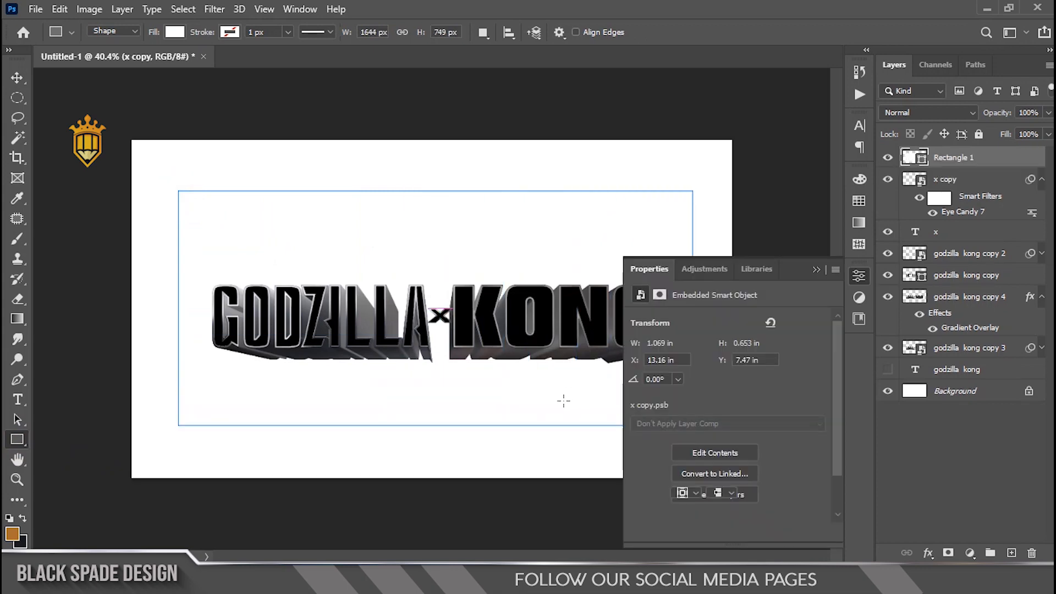
{"action": "key", "text": "v"}
{"action": "right_click", "coordinate": [998, 156]}
{"action": "left_click", "coordinate": [878, 215]}
Step: Apply the Eye Candy 7 Chrome effect with its Factory Default settings to the rectangle
{"action": "left_click", "coordinate": [214, 9]}
{"action": "left_click", "coordinate": [432, 362]}
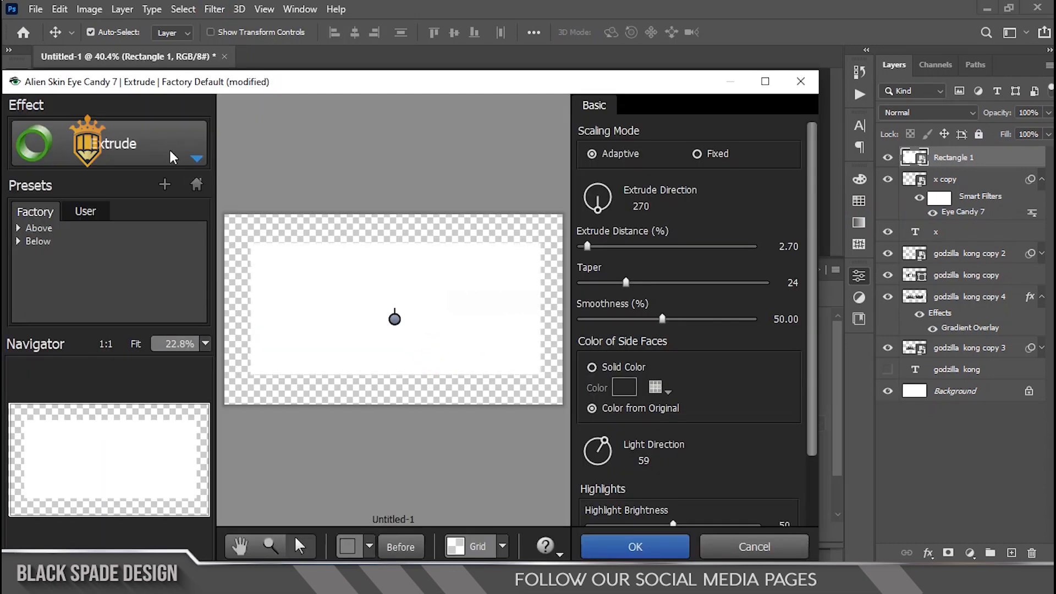
{"action": "left_click", "coordinate": [170, 146]}
{"action": "left_click", "coordinate": [207, 213]}
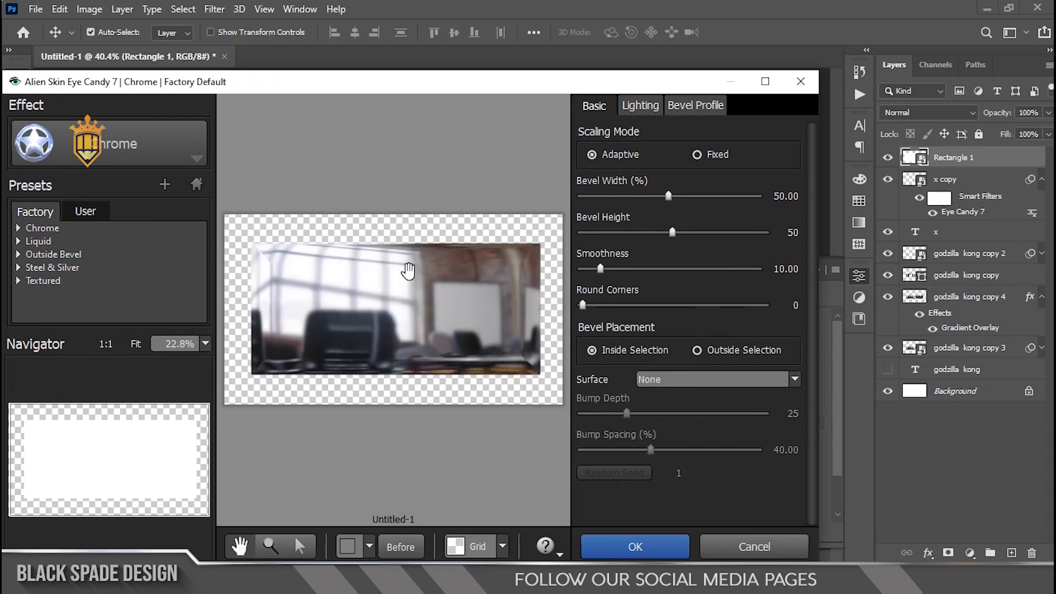
{"action": "left_click", "coordinate": [595, 544]}
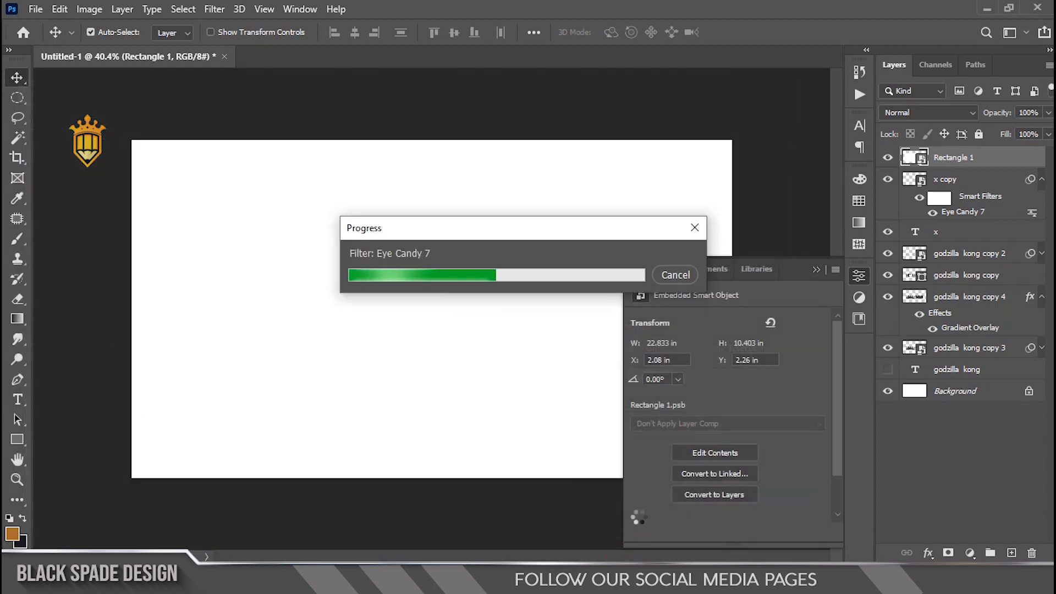
Step: Clip the chrome rectangle to the godzilla kong copy 3 layer, beneath a hidden godzilla kong copy 4 layer
{"action": "left_click_drag", "start_coordinate": [971, 158], "coordinate": [973, 367]}
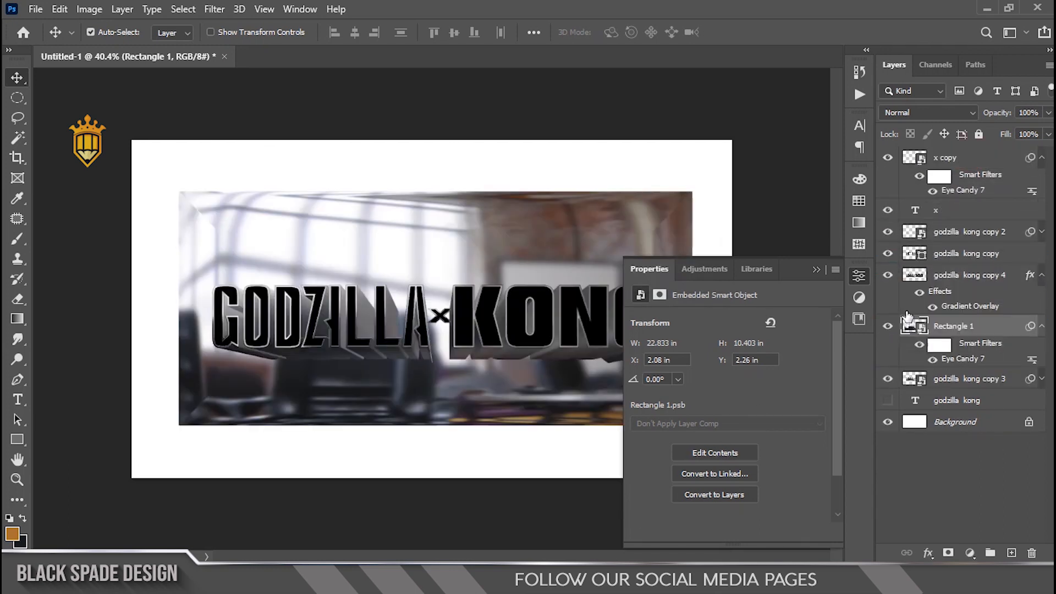
{"action": "left_click", "coordinate": [889, 276]}
{"action": "right_click", "coordinate": [970, 328]}
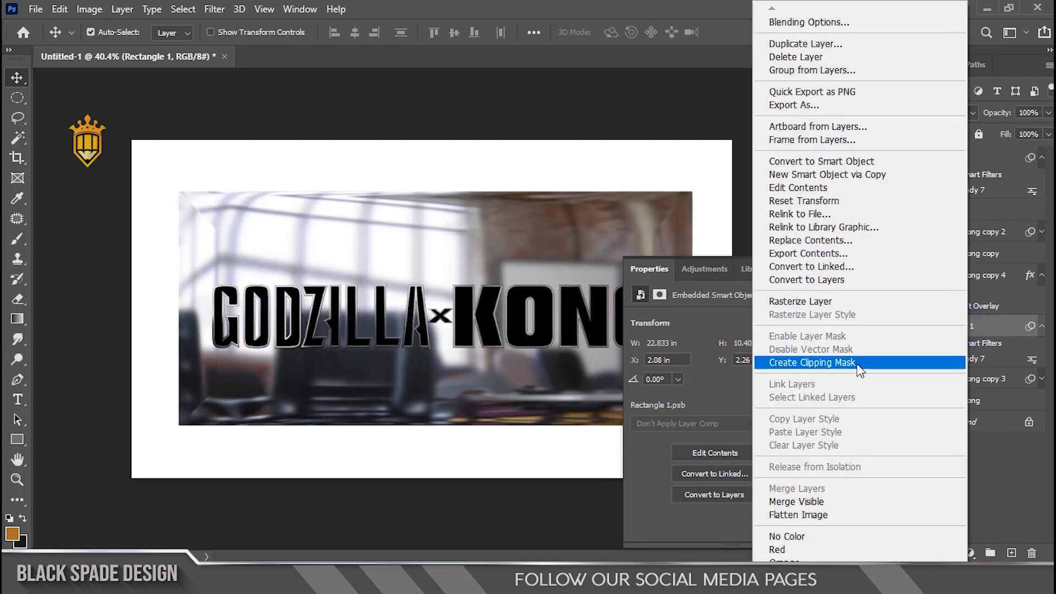
{"action": "left_click", "coordinate": [825, 368]}
{"action": "scroll", "coordinate": [380, 355], "scroll_direction": "up", "scroll_amount": 3}
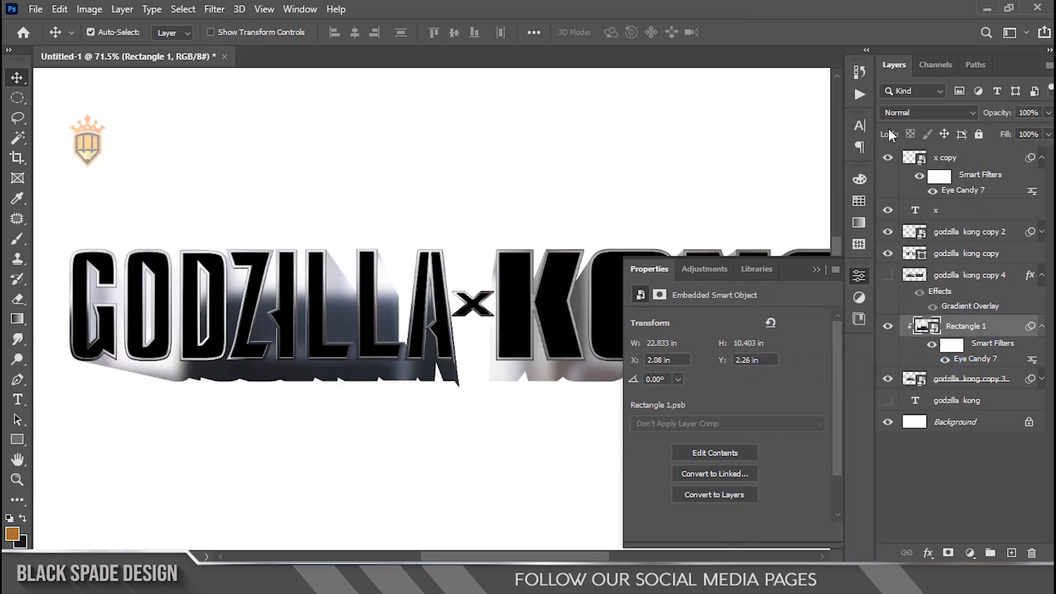
Step: Compare blend modes on the clipped chrome rectangle and set it to Soft Light
{"action": "left_click", "coordinate": [960, 115]}
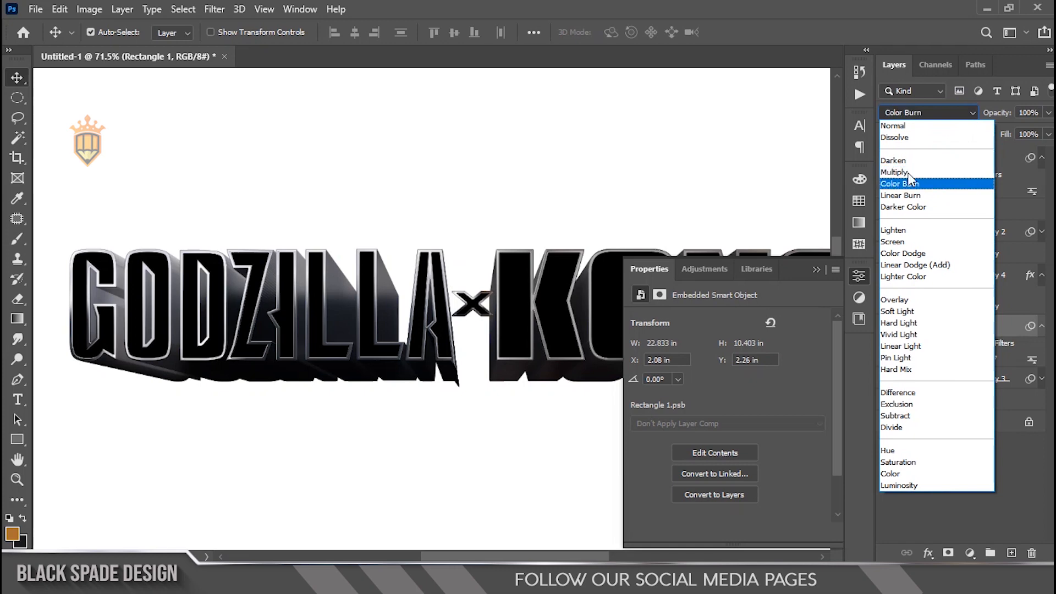
{"action": "key", "text": "Down"}
{"action": "key", "text": "Down"}
{"action": "key", "text": "Down"}
{"action": "key", "text": "Down"}
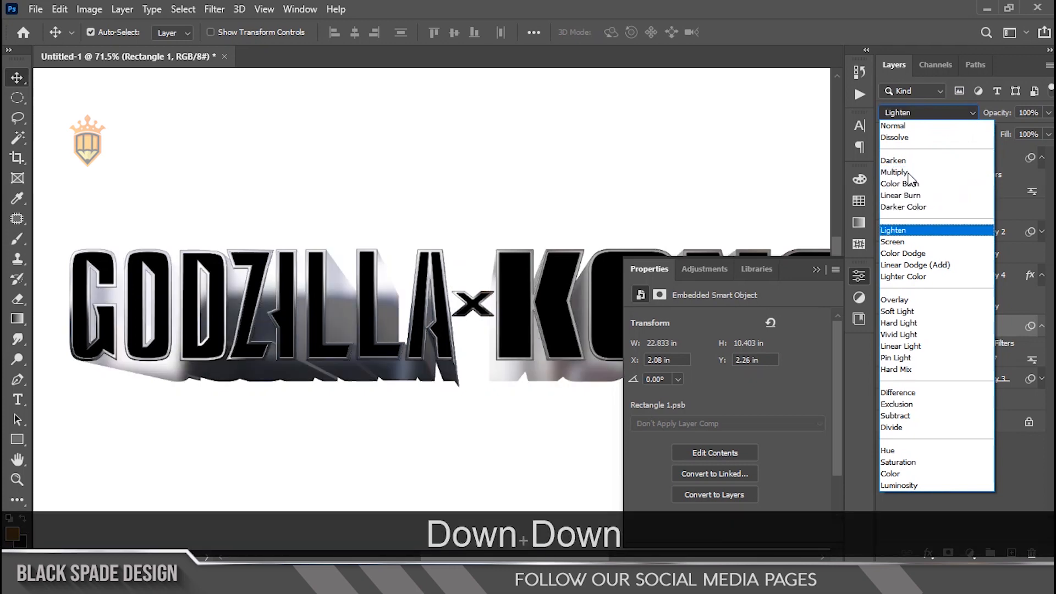
{"action": "key", "text": "Up"}
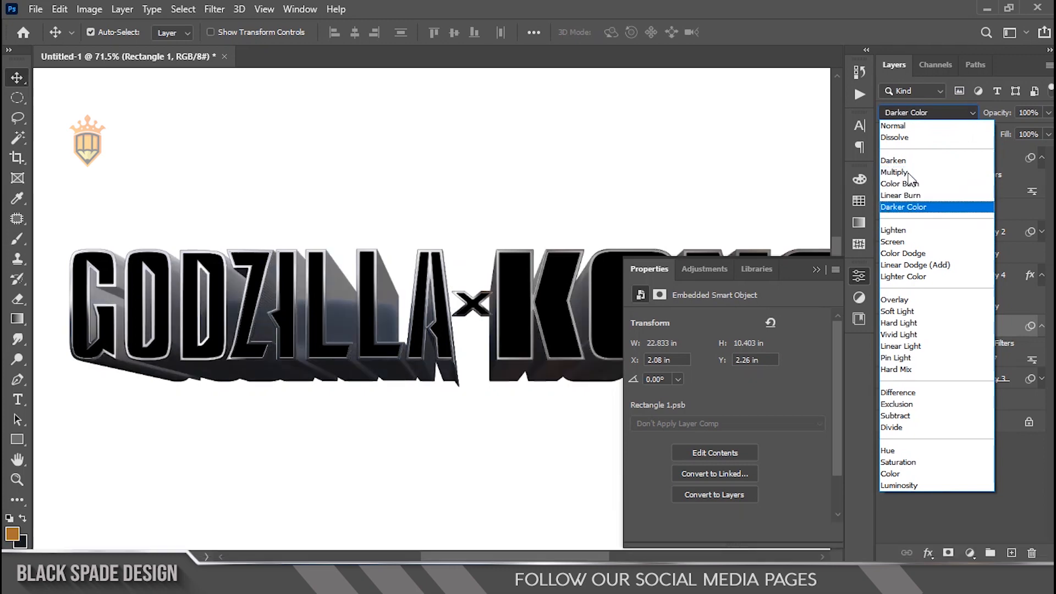
{"action": "key", "text": "Down"}
{"action": "key", "text": "Down"}
{"action": "key", "text": "Down"}
{"action": "key", "text": "Down"}
{"action": "key", "text": "Down"}
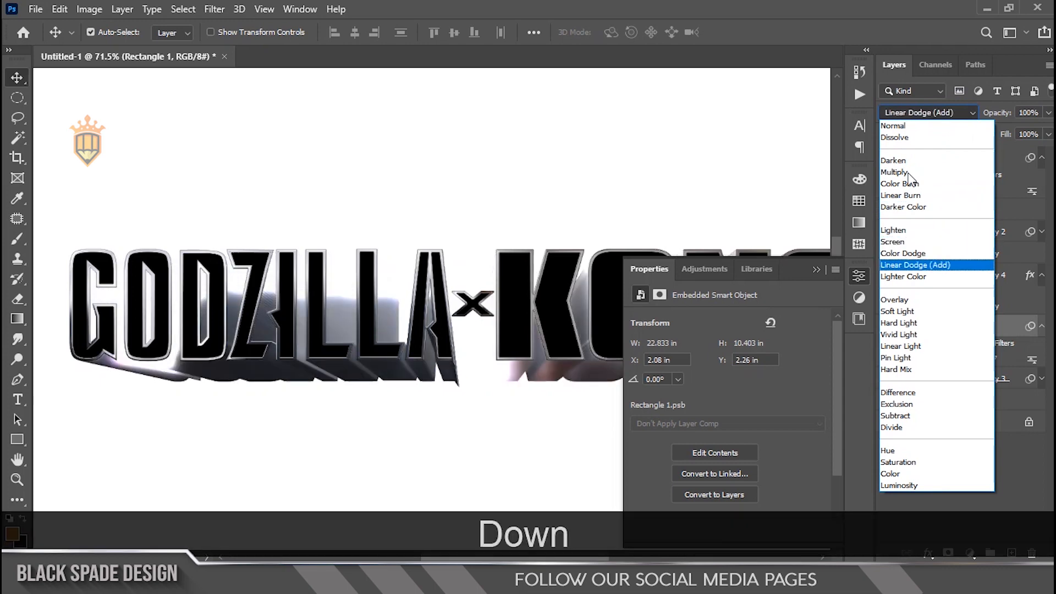
{"action": "key", "text": "Down"}
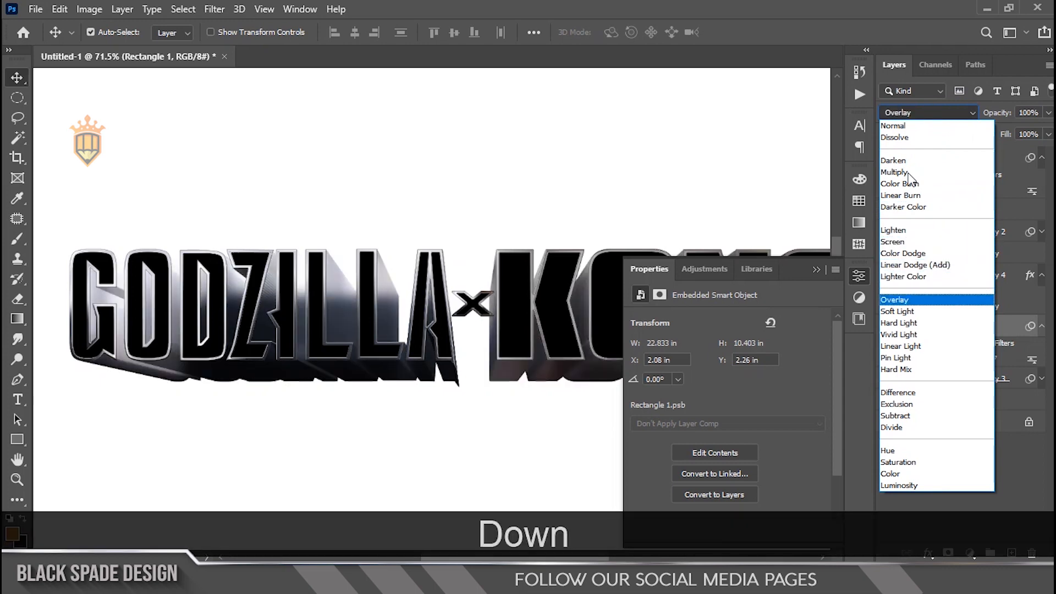
{"action": "key", "text": "Down"}
{"action": "key", "text": "Return"}
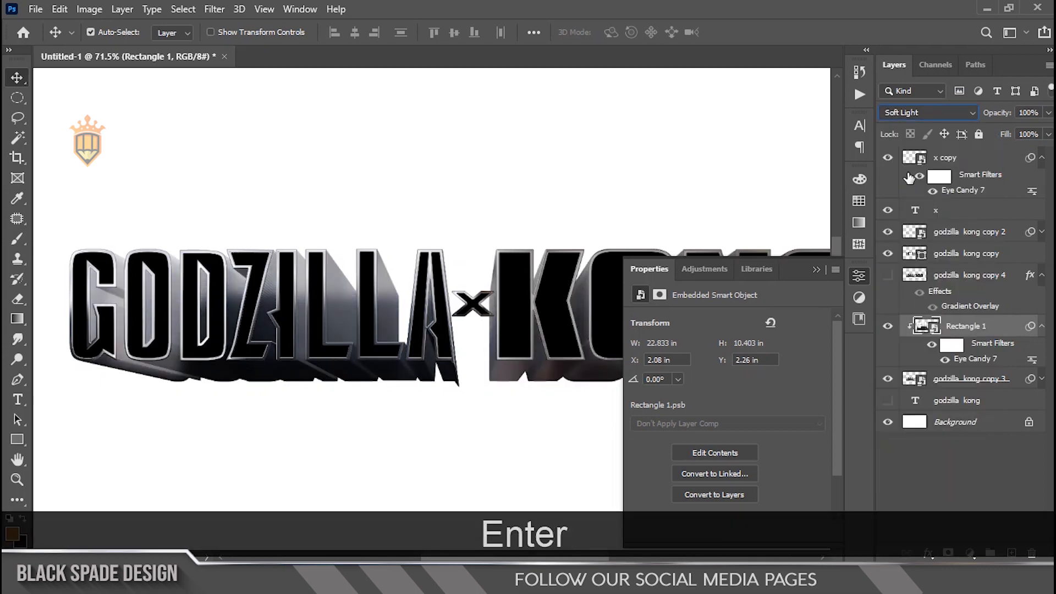
{"action": "left_click", "coordinate": [816, 271]}
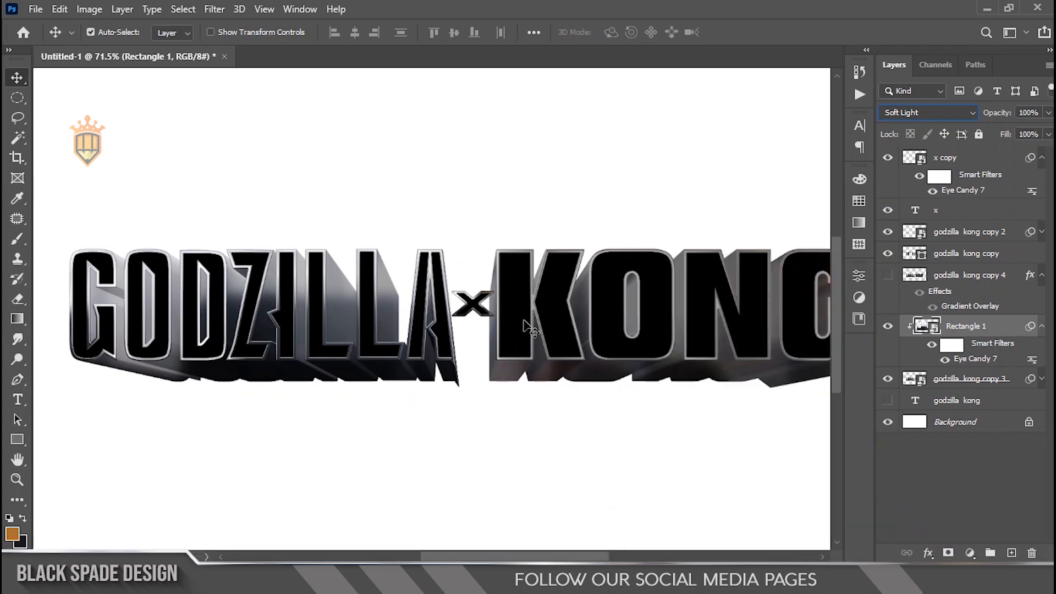
Step: Inspect the chrome reflections on the extruded sides of the lettering from close up and from a distance
{"action": "left_click", "coordinate": [380, 294]}
{"action": "scroll", "coordinate": [379, 296], "scroll_direction": "down", "scroll_amount": 2}
{"action": "scroll", "coordinate": [379, 323], "scroll_direction": "up", "scroll_amount": 3}
{"action": "key", "text": "space"}
{"action": "left_click_drag", "start_coordinate": [388, 346], "coordinate": [385, 324]}
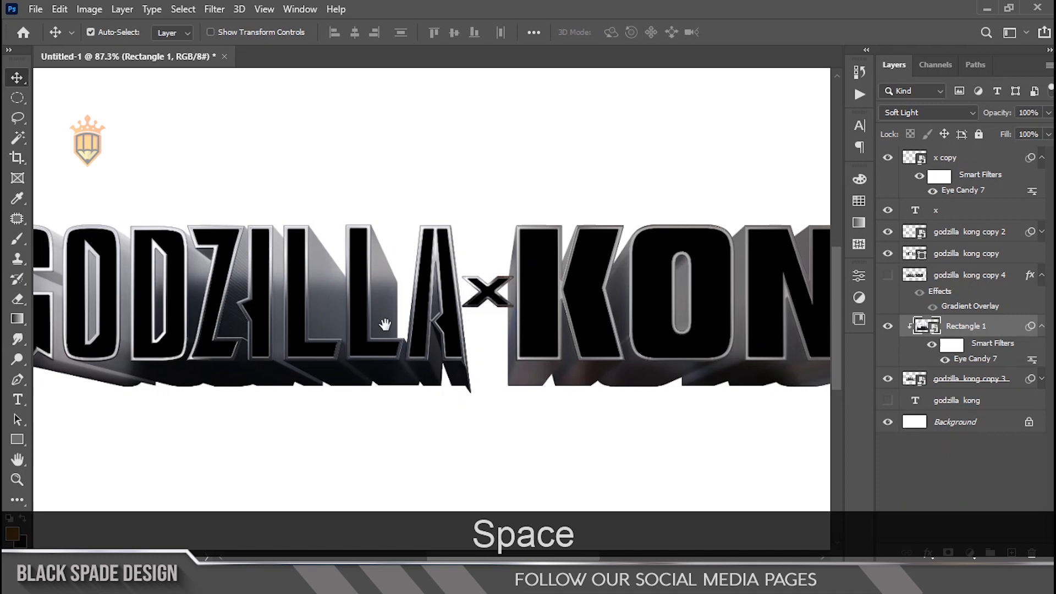
{"action": "scroll", "coordinate": [385, 325], "scroll_direction": "down", "scroll_amount": 3}
{"action": "scroll", "coordinate": [418, 319], "scroll_direction": "up", "scroll_amount": 2}
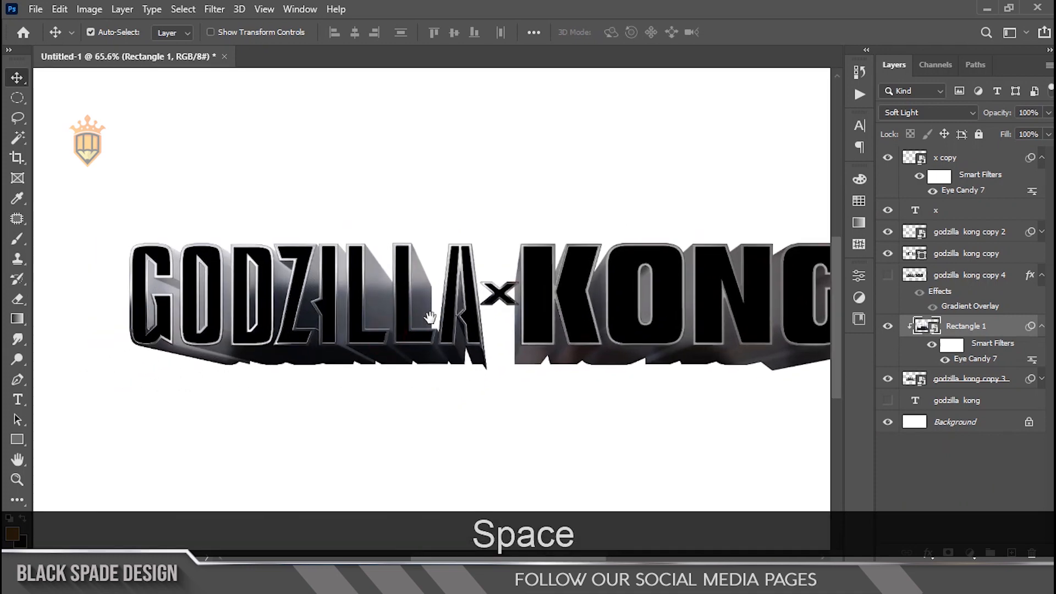
Step: Delete the hidden godzilla kong copy 4 layer and collapse the smart filter list of the Rectangle 1 layer
{"action": "key", "text": "v"}
{"action": "left_click", "coordinate": [949, 286]}
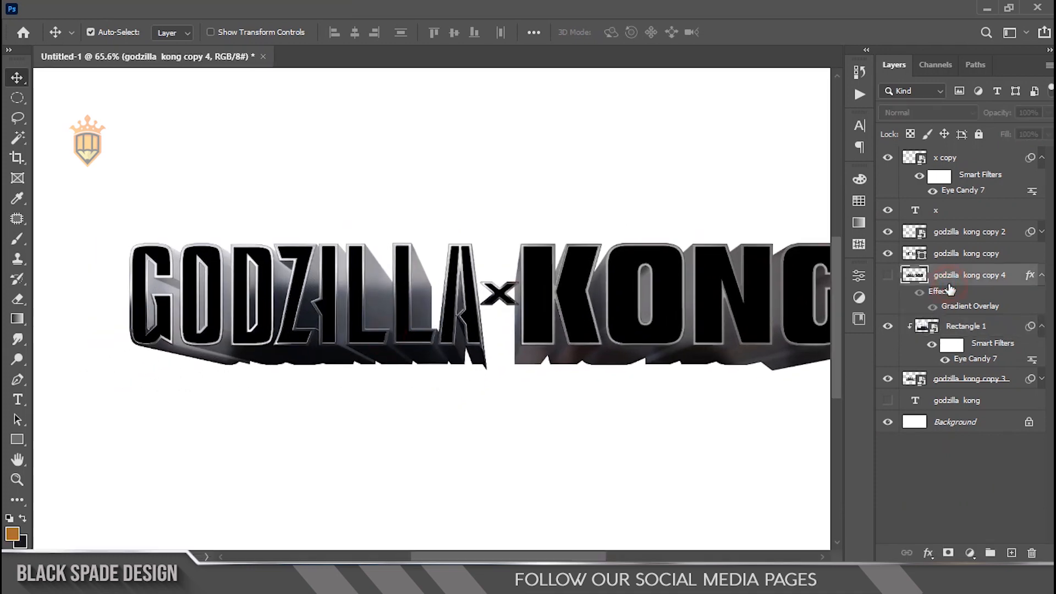
{"action": "key", "text": "Delete"}
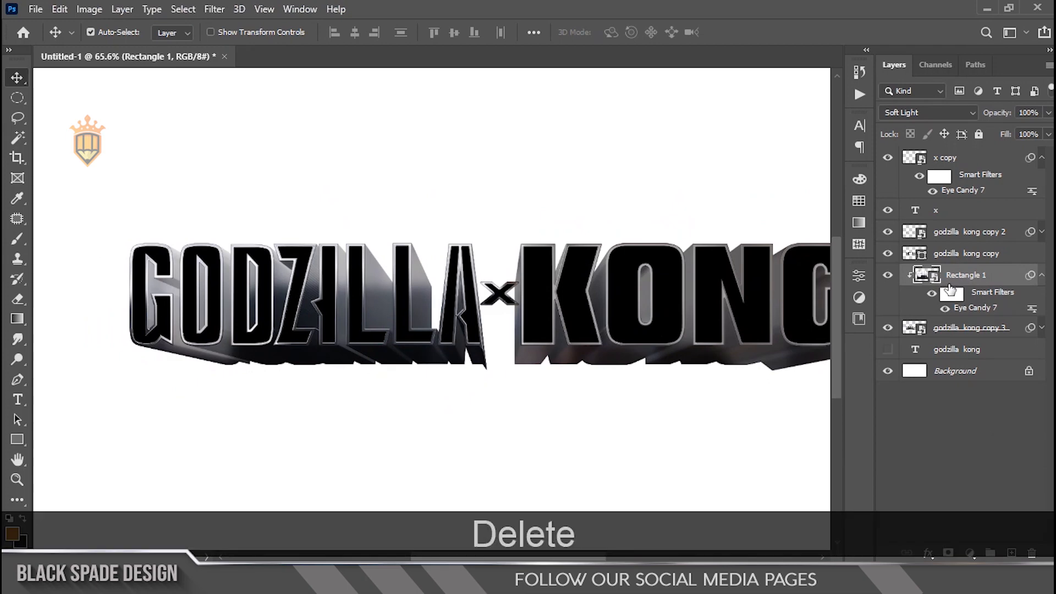
{"action": "left_click", "coordinate": [1042, 275]}
{"action": "left_click", "coordinate": [1042, 298]}
{"action": "left_click", "coordinate": [1042, 298]}
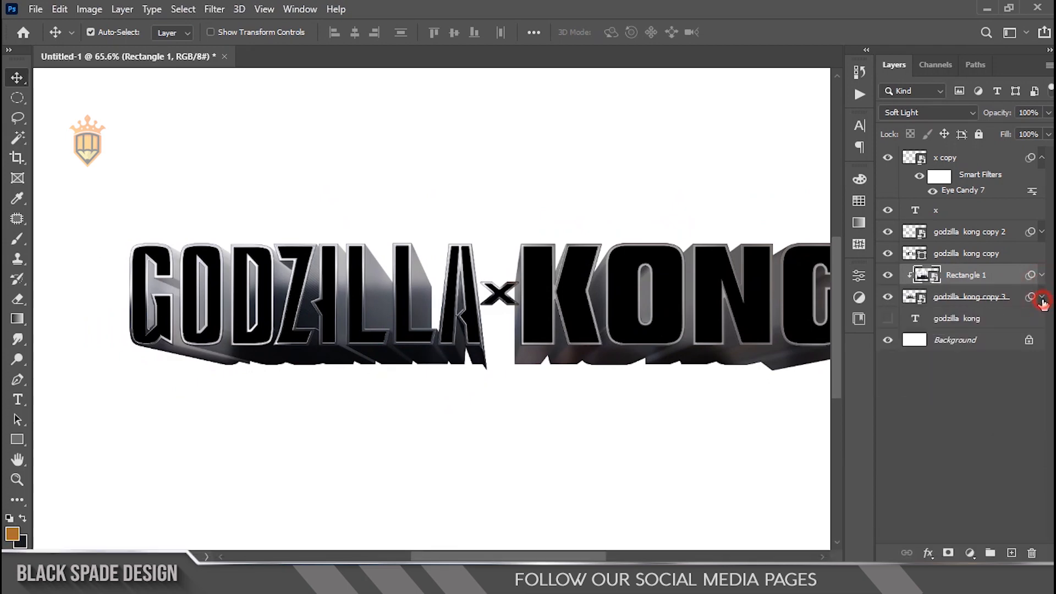
Step: Select all the visible title layers from x copy down to godzilla kong copy 3
{"action": "scroll", "coordinate": [507, 306], "scroll_direction": "up", "scroll_amount": 5}
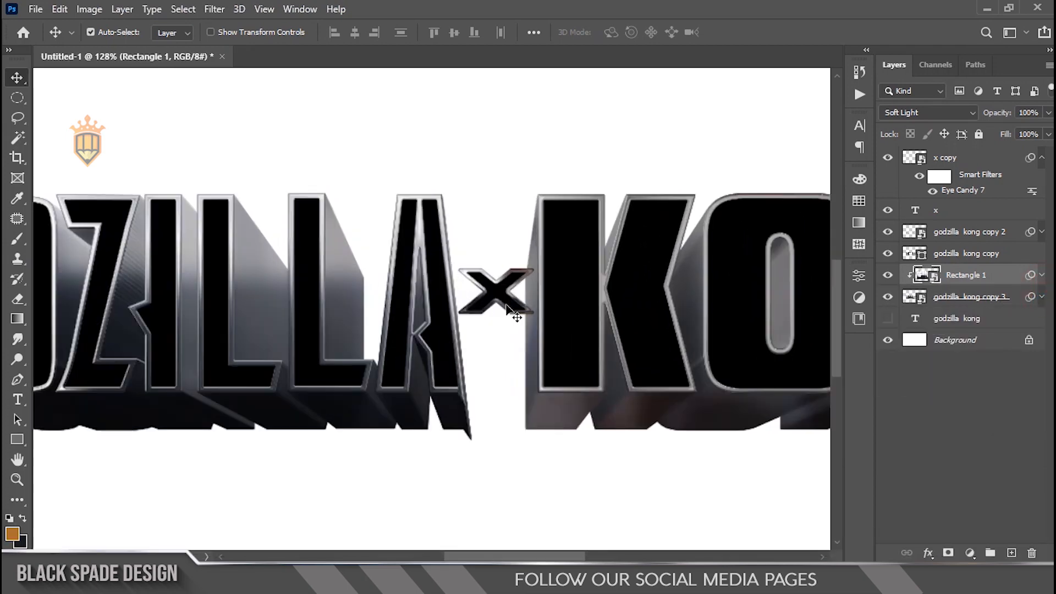
{"action": "scroll", "coordinate": [507, 307], "scroll_direction": "down", "scroll_amount": 6}
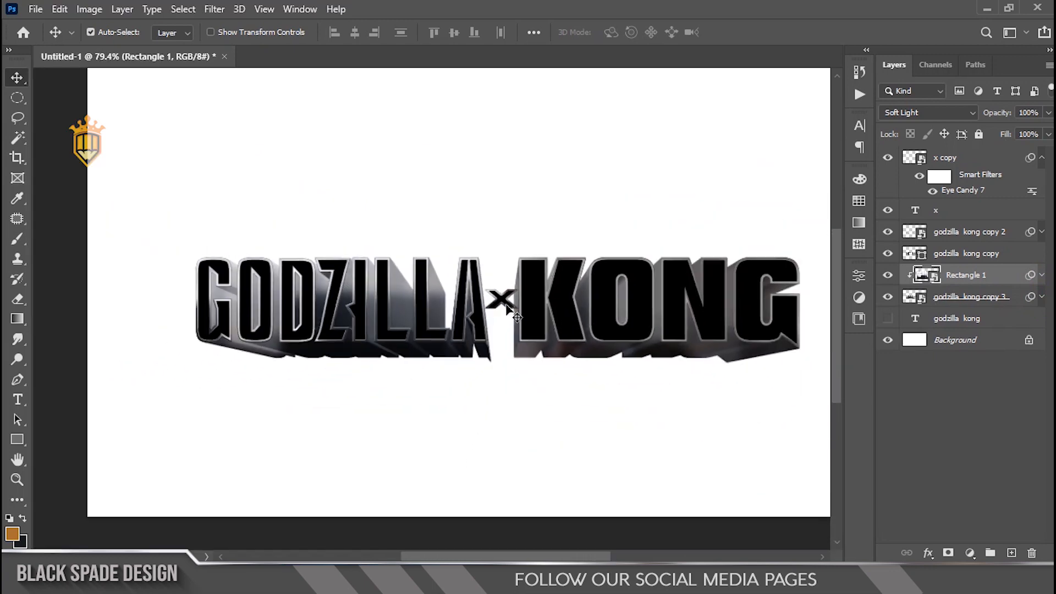
{"action": "left_click", "coordinate": [958, 160]}
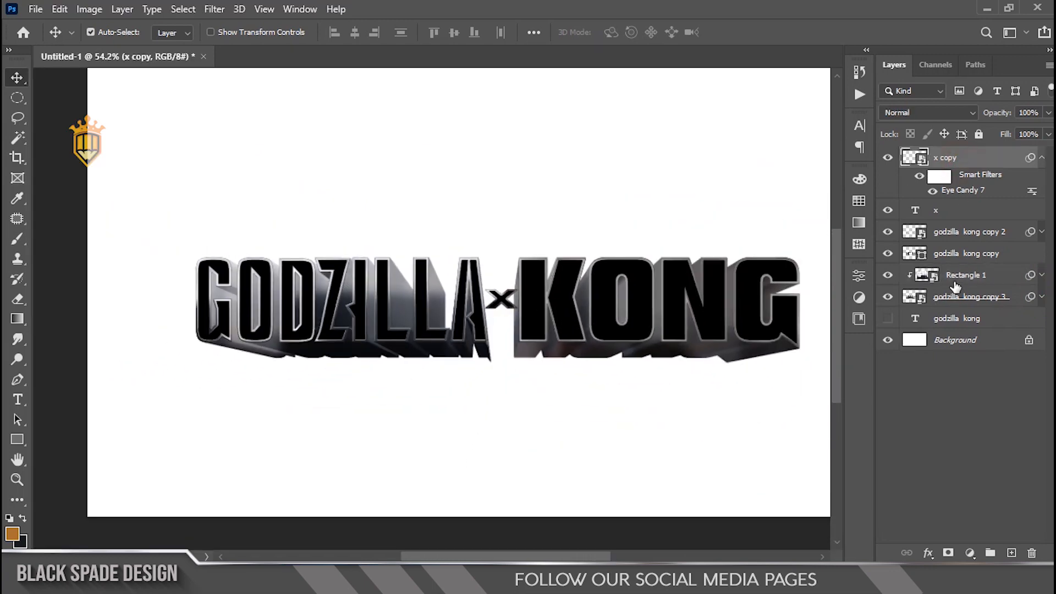
{"action": "left_click", "coordinate": [950, 304], "text": "shift"}
{"action": "scroll", "coordinate": [451, 280], "scroll_direction": "down", "scroll_amount": 2}
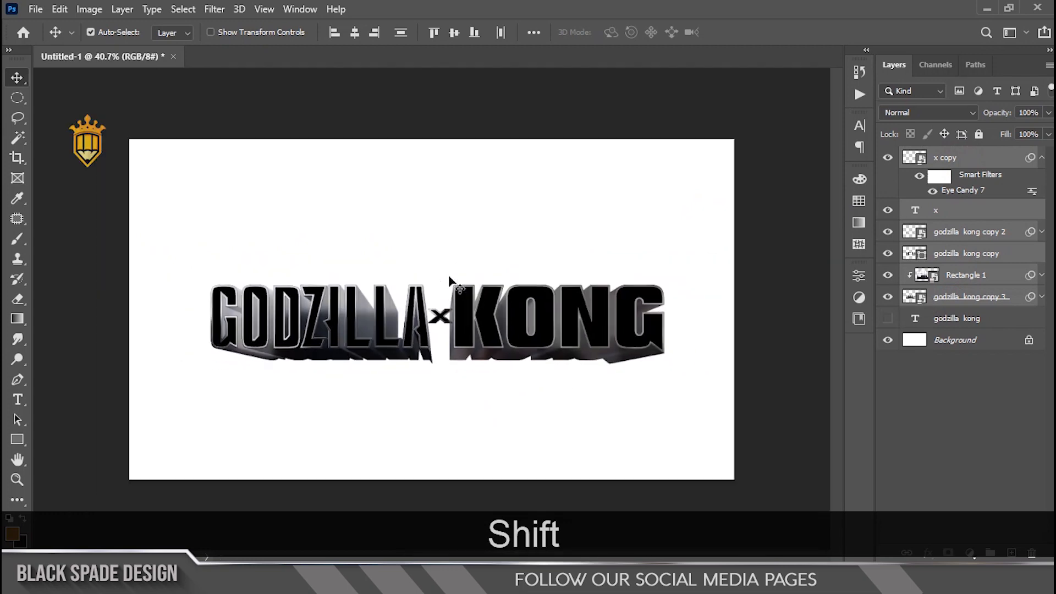
{"action": "scroll", "coordinate": [393, 386], "scroll_direction": "up", "scroll_amount": 2}
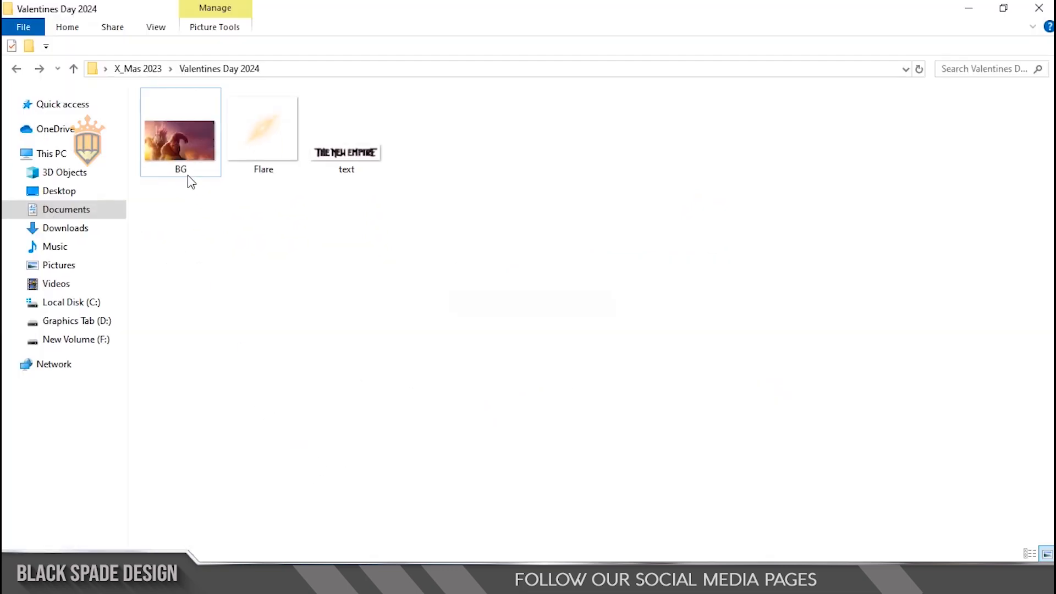
Step: Open the BG image from the Valentines Day 2024 folder with its guides hidden, and copy the selected title layers into it
{"action": "left_click_drag", "start_coordinate": [190, 182], "coordinate": [549, 51]}
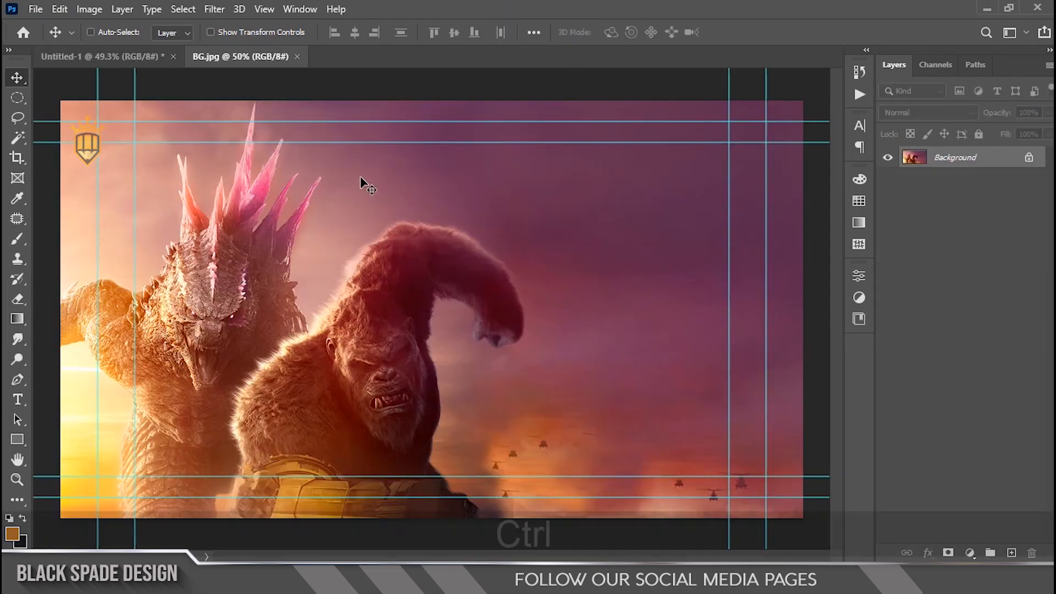
{"action": "key", "text": "ctrl+h"}
{"action": "left_click", "coordinate": [140, 58]}
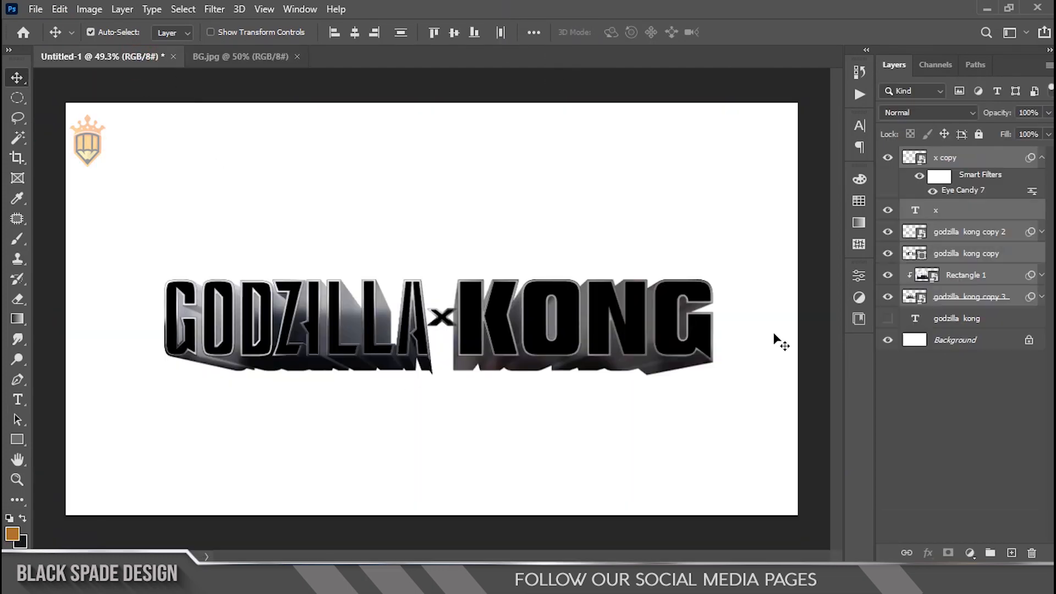
{"action": "left_click_drag", "start_coordinate": [609, 325], "coordinate": [282, 62]}
{"action": "left_click_drag", "start_coordinate": [616, 314], "coordinate": [616, 315]}
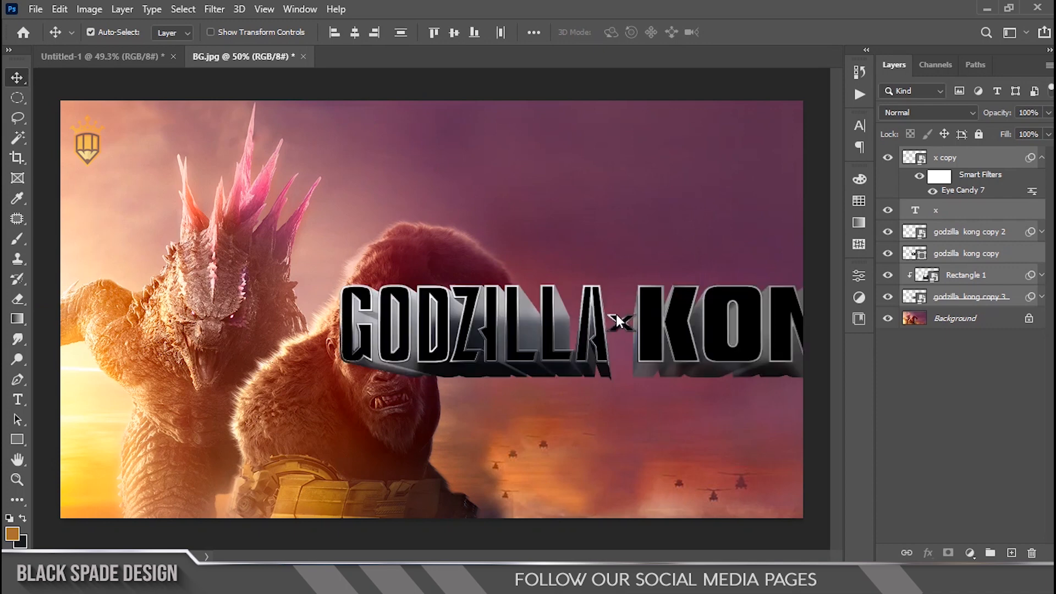
Step: Scale the title down slightly and position it across the upper part of the background image, over Kong's head
{"action": "left_click_drag", "start_coordinate": [651, 319], "coordinate": [518, 278]}
{"action": "key", "text": "ctrl+t"}
{"action": "left_click", "coordinate": [557, 237]}
{"action": "left_click_drag", "start_coordinate": [804, 128], "coordinate": [760, 148]}
{"action": "left_click_drag", "start_coordinate": [594, 297], "coordinate": [597, 262]}
{"action": "key", "text": "Return"}
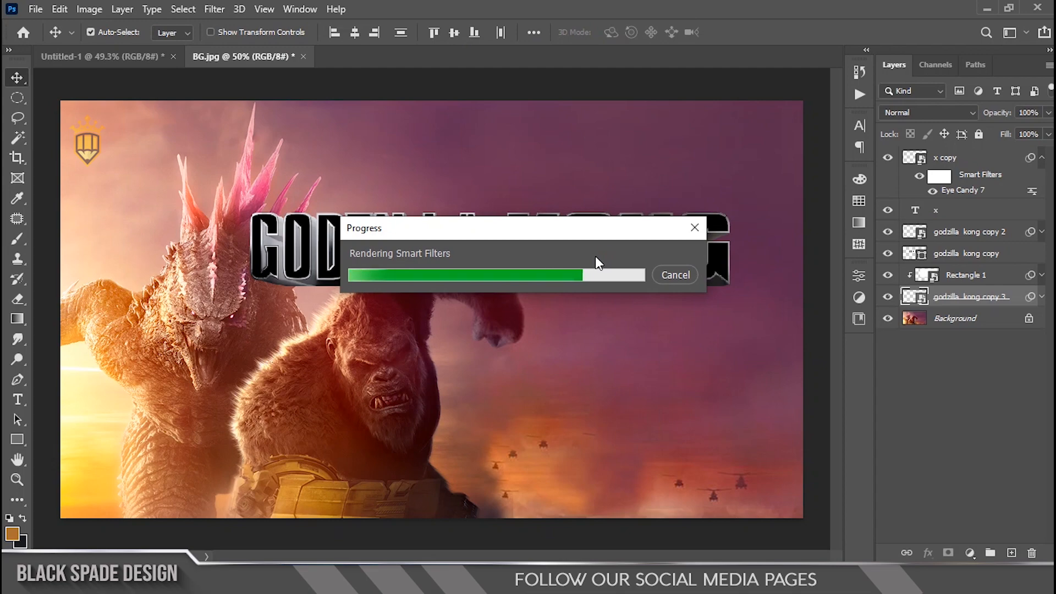
Step: Examine the title against the background, comparing the extrusion with and without the Rectangle 1 chrome reflections
{"action": "scroll", "coordinate": [530, 251], "scroll_direction": "up", "scroll_amount": 3}
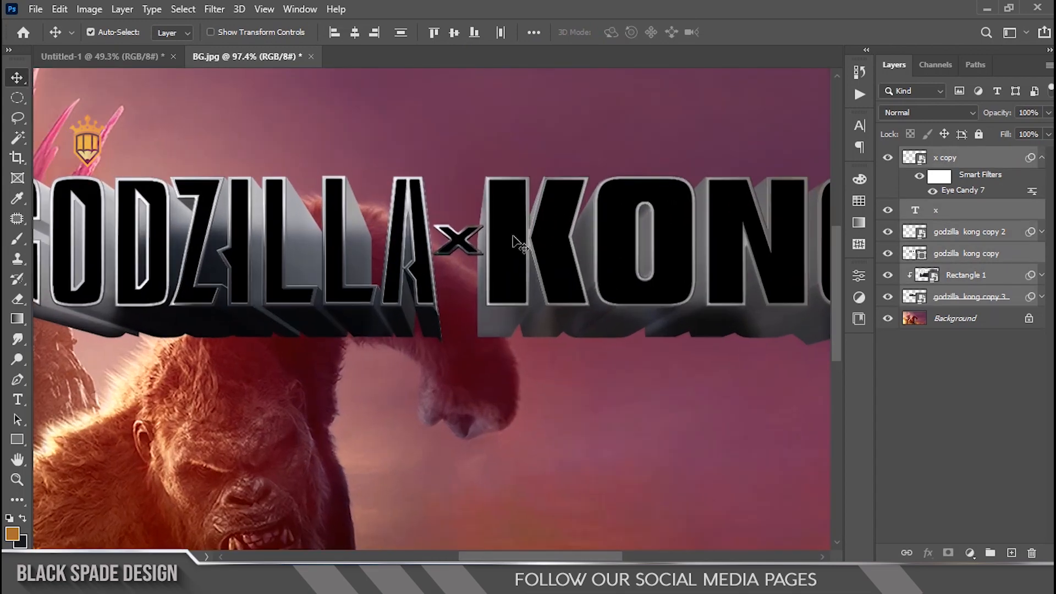
{"action": "scroll", "coordinate": [525, 254], "scroll_direction": "down", "scroll_amount": 3}
{"action": "scroll", "coordinate": [509, 275], "scroll_direction": "up", "scroll_amount": 5}
{"action": "key", "text": "space"}
{"action": "left_click_drag", "start_coordinate": [550, 293], "coordinate": [537, 294]}
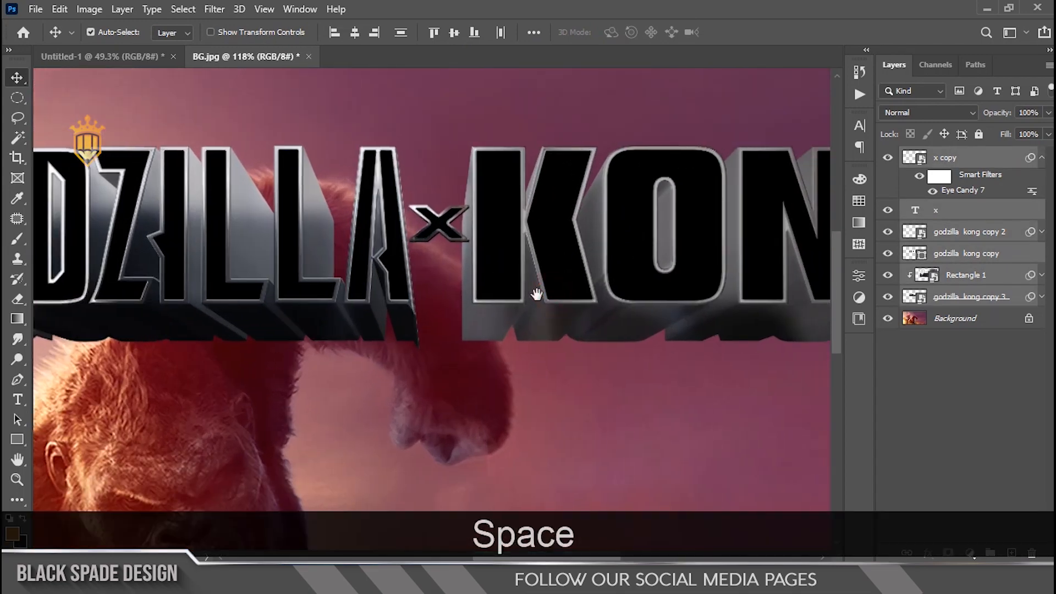
{"action": "left_click", "coordinate": [961, 275]}
{"action": "left_click", "coordinate": [887, 276]}
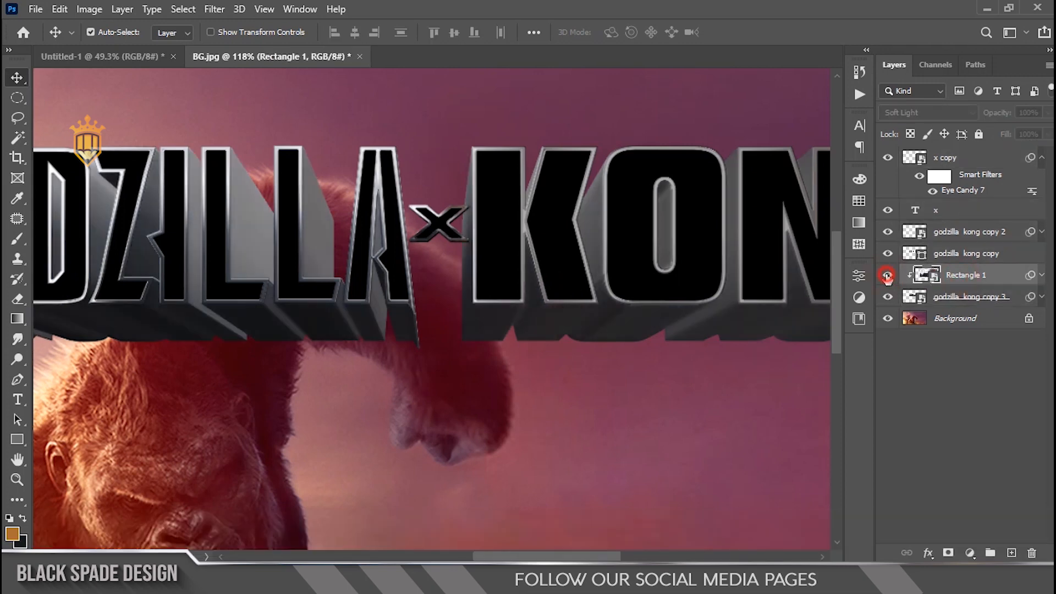
{"action": "left_click", "coordinate": [888, 276]}
{"action": "scroll", "coordinate": [473, 260], "scroll_direction": "down", "scroll_amount": 4}
{"action": "key", "text": "space"}
{"action": "left_click_drag", "start_coordinate": [420, 265], "coordinate": [424, 308]}
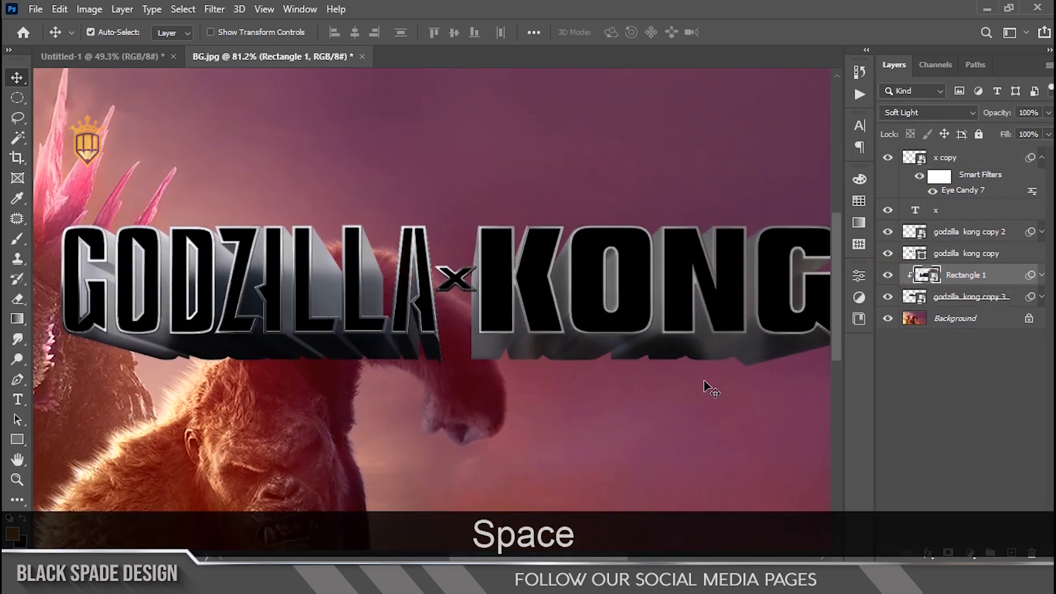
Step: Duplicate the Background layer twice, placing the second copy above Rectangle 1 and clipping it to the title extrusion
{"action": "left_click", "coordinate": [926, 318]}
{"action": "key", "text": "ctrl+j"}
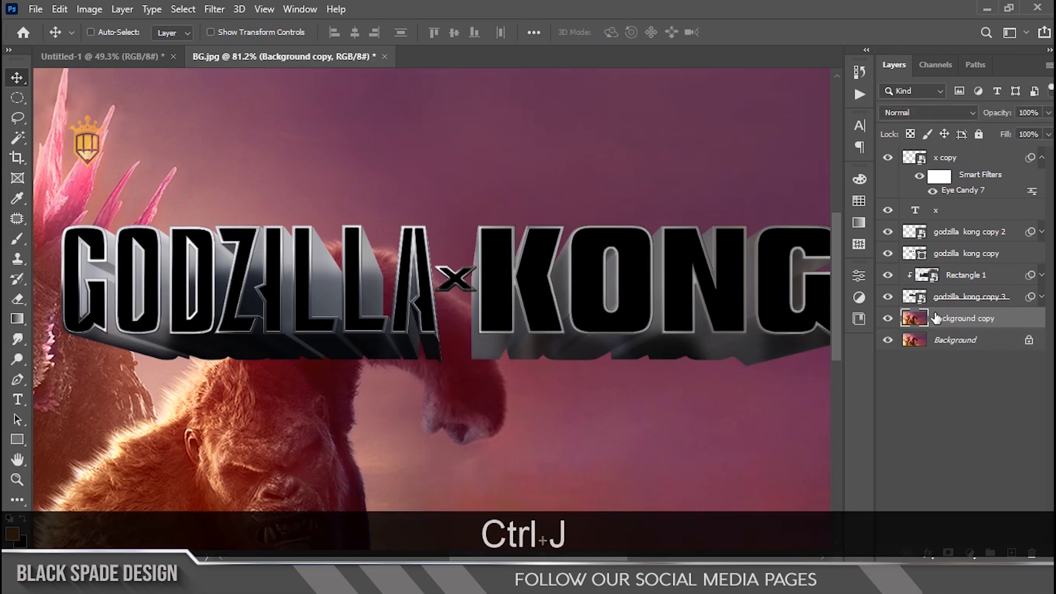
{"action": "left_click_drag", "start_coordinate": [943, 325], "coordinate": [931, 275]}
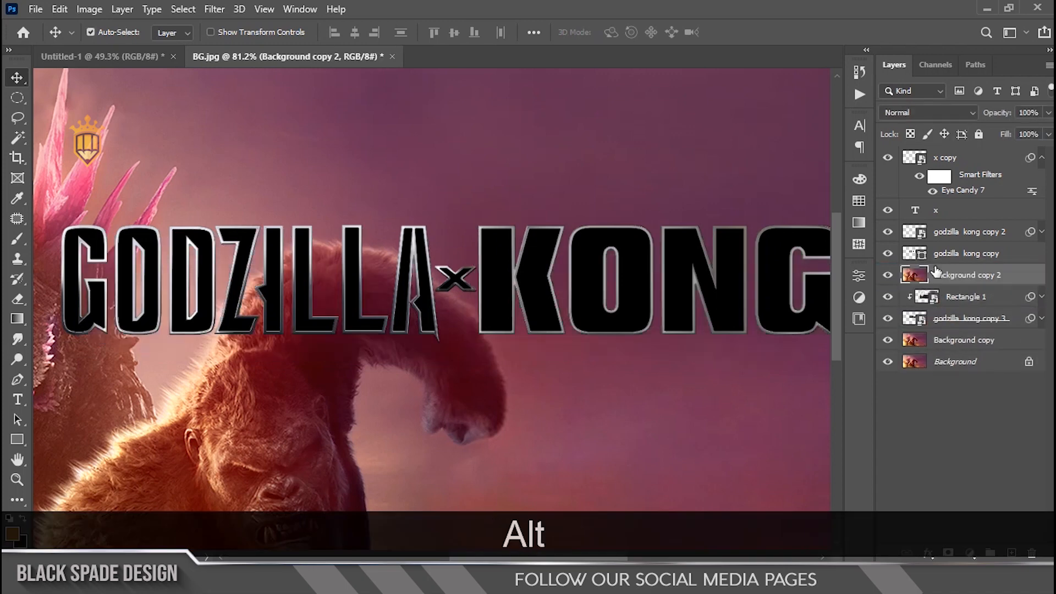
{"action": "right_click", "coordinate": [977, 271]}
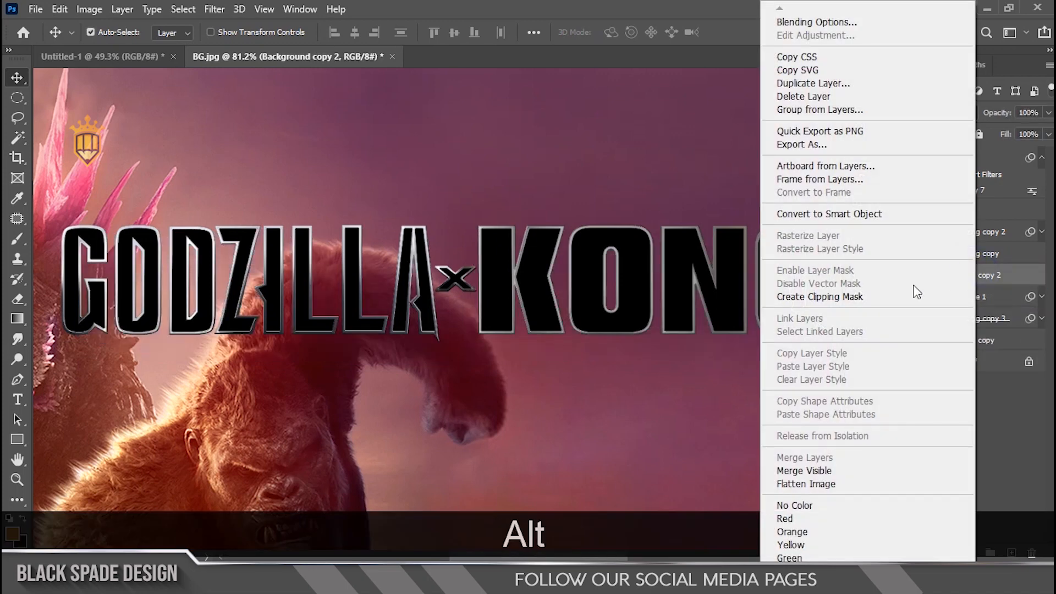
{"action": "left_click", "coordinate": [841, 300]}
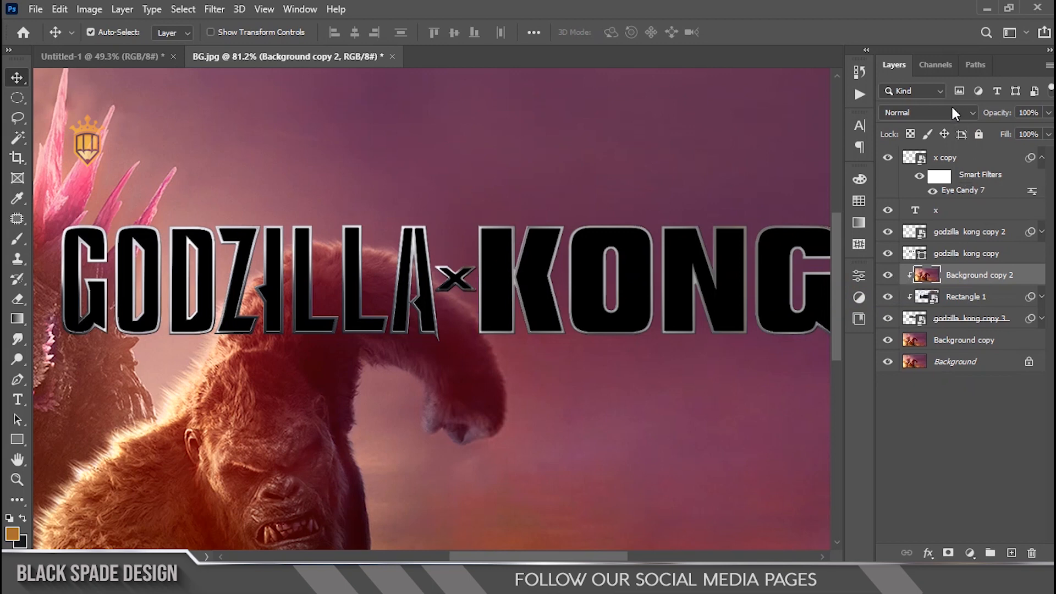
Step: Set Background copy 2 to Overlay blending with 53% opacity
{"action": "left_click", "coordinate": [955, 112]}
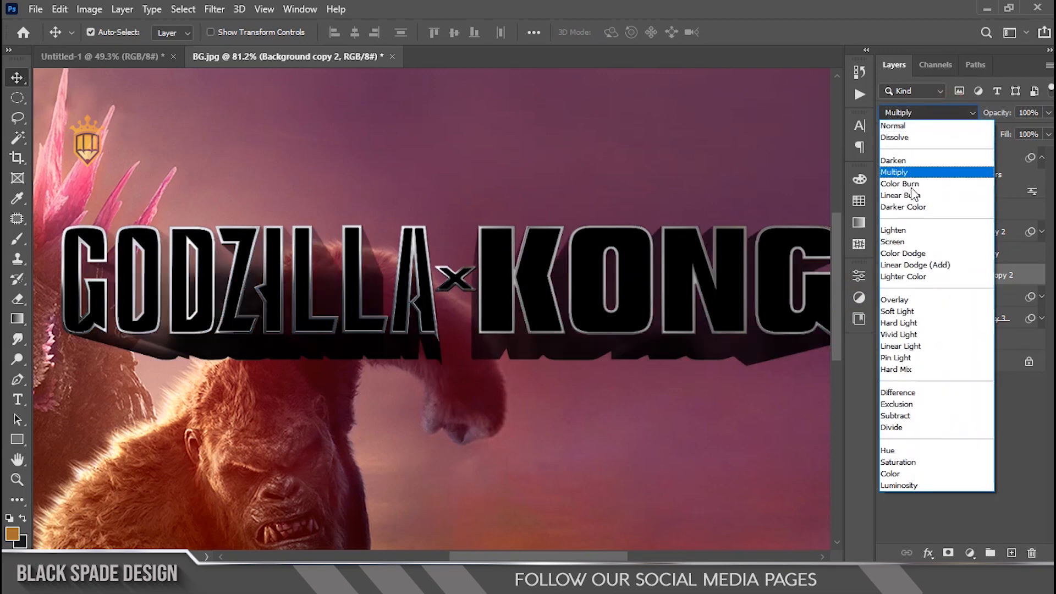
{"action": "left_click", "coordinate": [904, 301]}
{"action": "left_click_drag", "start_coordinate": [1011, 119], "coordinate": [962, 115]}
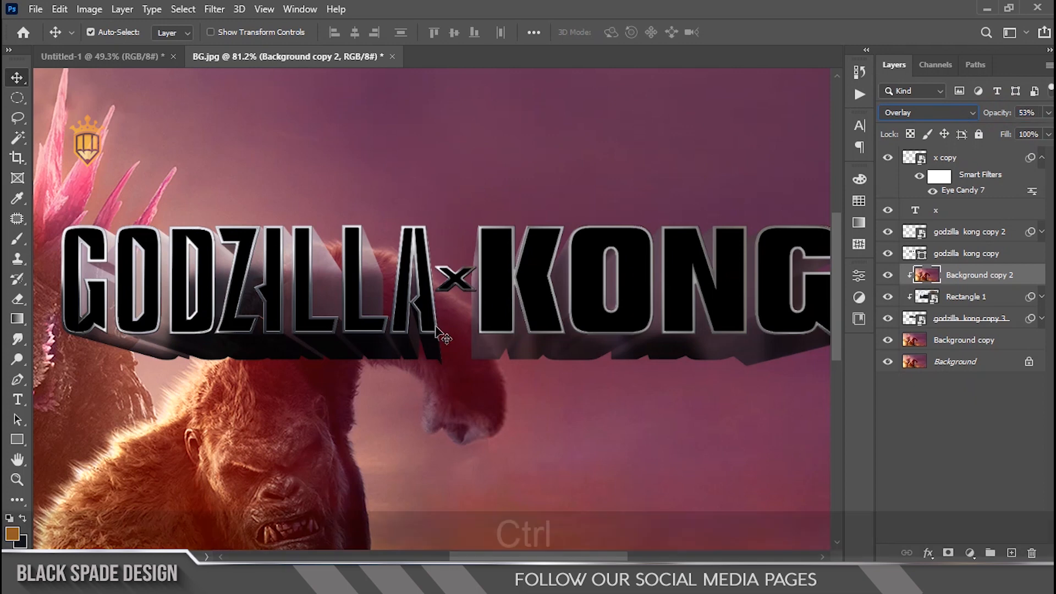
Step: Transform Background copy 2, enlarging and shifting it so its image covers the whole title extrusion
{"action": "key", "text": "ctrl+t"}
{"action": "left_click_drag", "start_coordinate": [539, 316], "coordinate": [501, 387]}
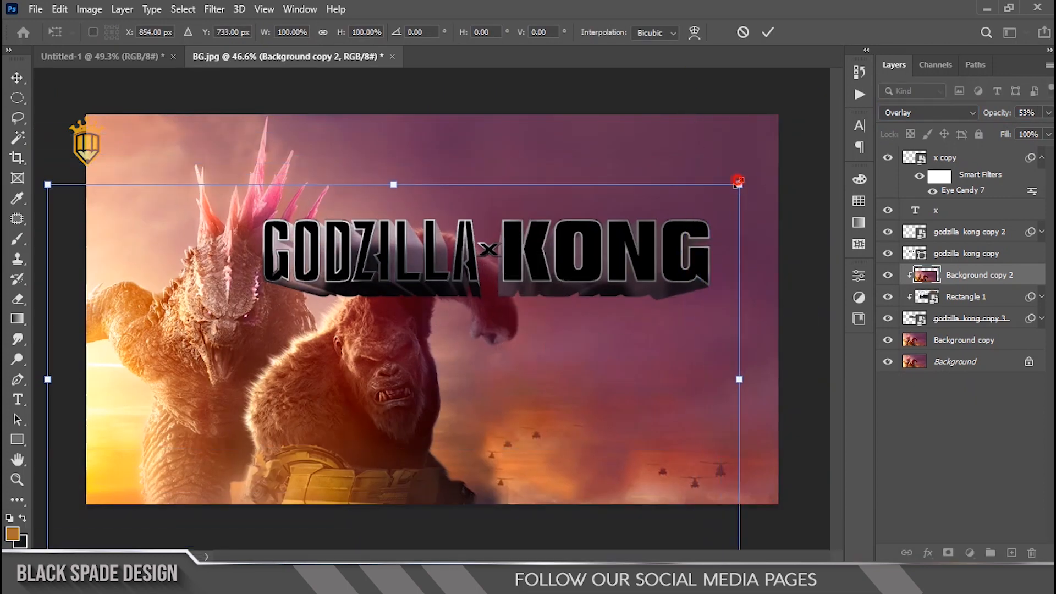
{"action": "left_click_drag", "start_coordinate": [738, 181], "coordinate": [774, 172]}
{"action": "left_click_drag", "start_coordinate": [606, 229], "coordinate": [608, 253]}
{"action": "key", "text": "Return"}
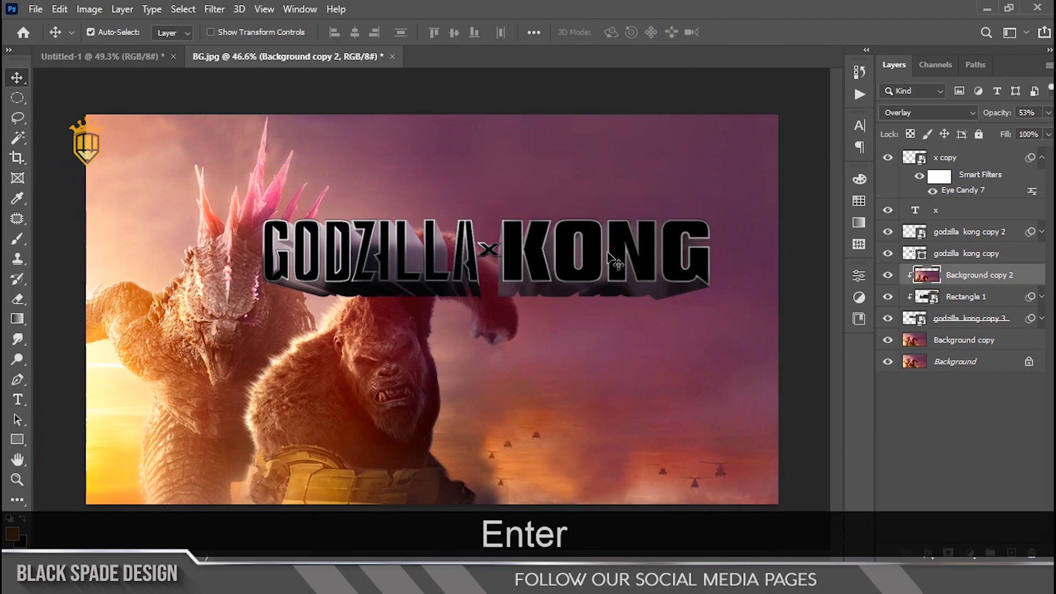
Step: Compare the extrusion without Rectangle 1, and add a clipped Curves adjustment above that layer with the midtones pulled down to darken it
{"action": "scroll", "coordinate": [496, 300], "scroll_direction": "up", "scroll_amount": 2}
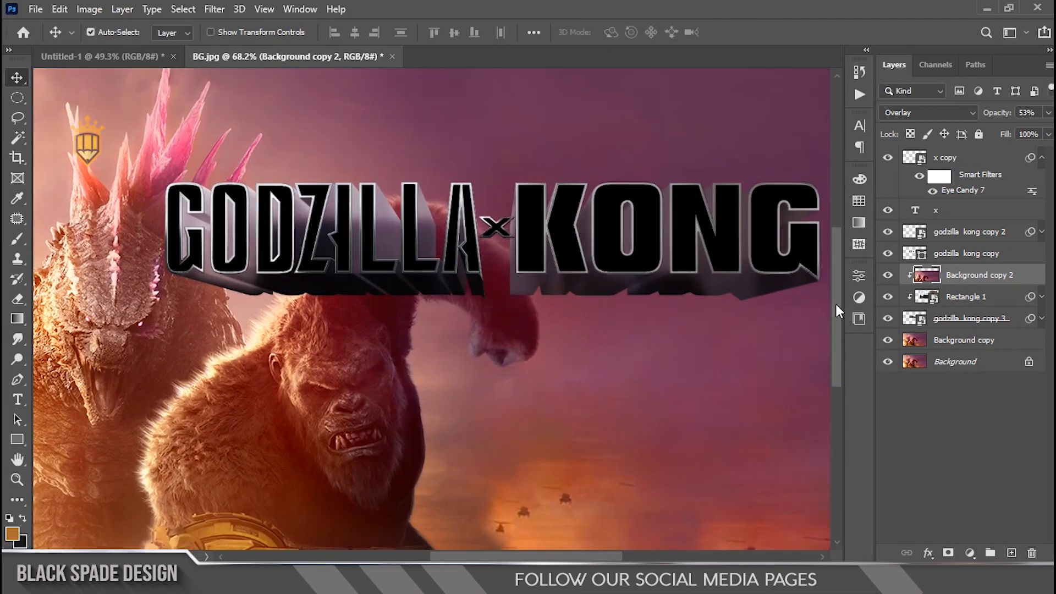
{"action": "left_click", "coordinate": [888, 297]}
{"action": "left_click", "coordinate": [888, 297]}
{"action": "left_click", "coordinate": [954, 298]}
{"action": "left_click", "coordinate": [970, 553]}
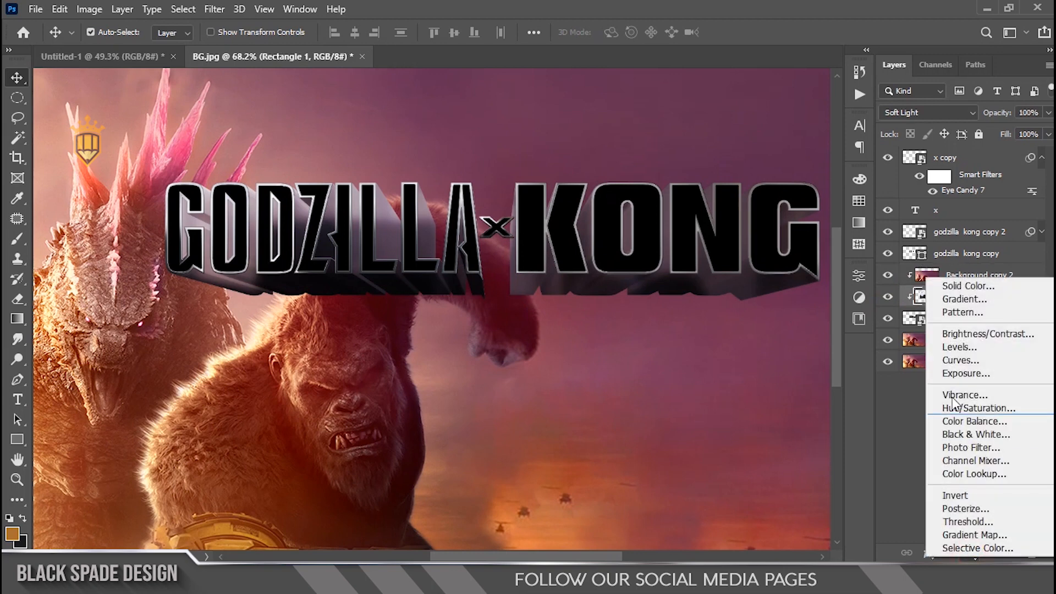
{"action": "left_click", "coordinate": [955, 359]}
{"action": "left_click_drag", "start_coordinate": [740, 439], "coordinate": [769, 448]}
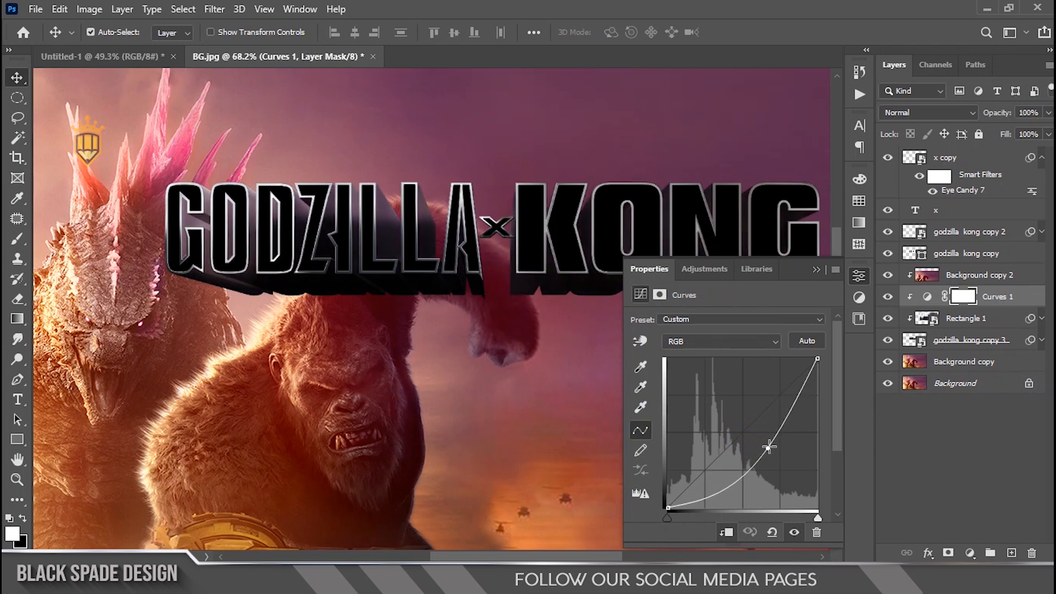
{"action": "left_click", "coordinate": [817, 271]}
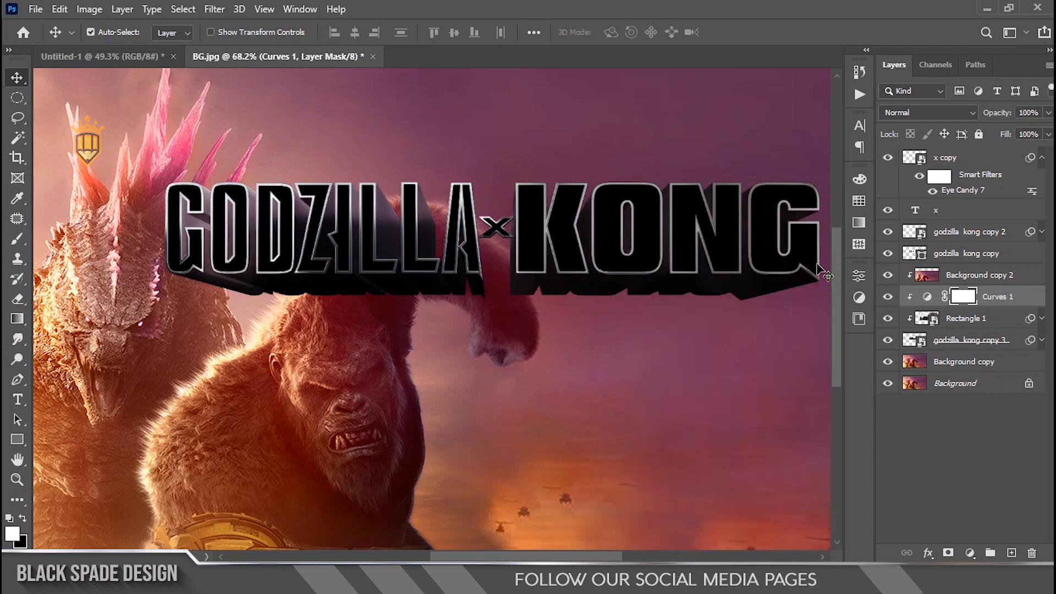
Step: Invert the Curves 1 mask and paint white with a soft 100 px brush along the underside of KONG's extrusion
{"action": "key", "text": "ctrl+i"}
{"action": "key", "text": "b"}
{"action": "scroll", "coordinate": [673, 307], "scroll_direction": "up", "scroll_amount": 5}
{"action": "key", "text": "space"}
{"action": "left_click_drag", "start_coordinate": [673, 307], "coordinate": [553, 330]}
{"action": "key", "text": "bracketright"}
{"action": "key", "text": "bracketright"}
{"action": "key", "text": "bracketright"}
{"action": "key", "text": "bracketright"}
{"action": "key", "text": "bracketright"}
{"action": "key", "text": "bracketright"}
{"action": "left_click_drag", "start_coordinate": [733, 295], "coordinate": [677, 297]}
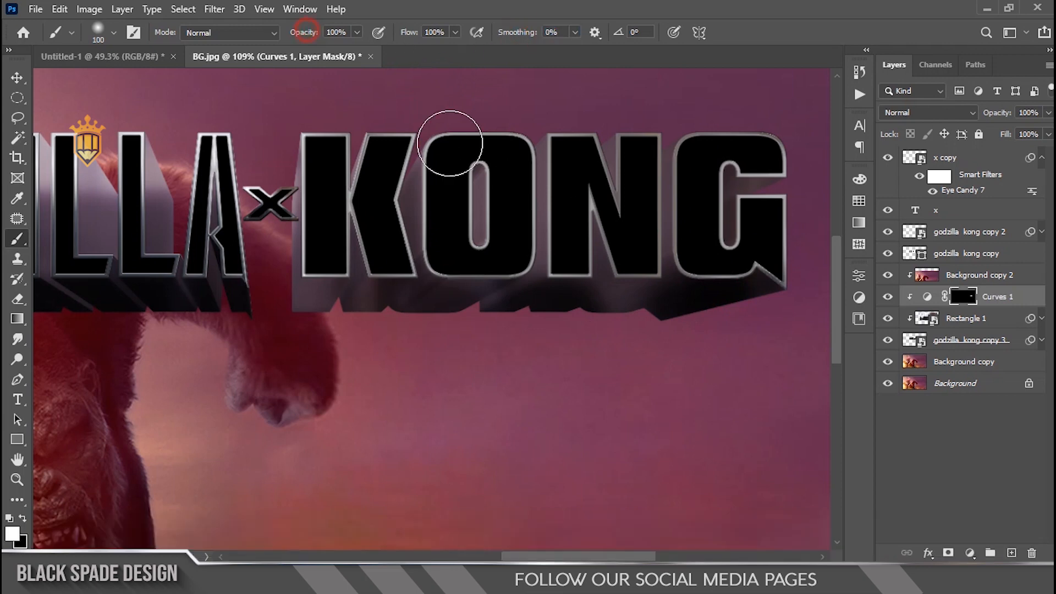
{"action": "mouse_move", "coordinate": [721, 330]}
{"action": "left_mouse_down"}
{"action": "mouse_move", "coordinate": [568, 304]}
{"action": "mouse_move", "coordinate": [395, 307]}
{"action": "mouse_move", "coordinate": [314, 349]}
{"action": "mouse_move", "coordinate": [389, 335]}
{"action": "mouse_move", "coordinate": [321, 320]}
{"action": "mouse_move", "coordinate": [276, 334]}
{"action": "mouse_move", "coordinate": [502, 352]}
{"action": "left_mouse_up"}
Step: Paint the Curves darkening into the lower and inner parts of GODZILLA's extrusion on the mask
{"action": "key", "text": "space"}
{"action": "key", "text": "space"}
{"action": "mouse_move", "coordinate": [235, 315]}
{"action": "left_mouse_down"}
{"action": "mouse_move", "coordinate": [215, 333]}
{"action": "mouse_move", "coordinate": [181, 313]}
{"action": "mouse_move", "coordinate": [303, 327]}
{"action": "left_mouse_up"}
{"action": "scroll", "coordinate": [303, 327], "scroll_direction": "down", "scroll_amount": 3}
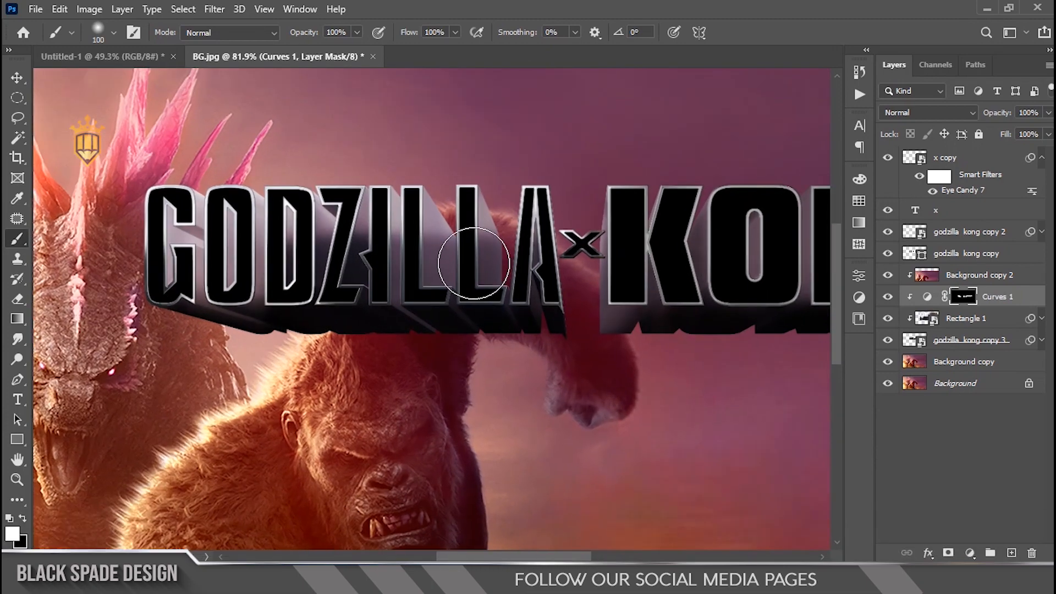
{"action": "scroll", "coordinate": [478, 271], "scroll_direction": "up", "scroll_amount": 8}
{"action": "key", "text": "space"}
{"action": "mouse_move", "coordinate": [308, 231]}
{"action": "left_mouse_down"}
{"action": "mouse_move", "coordinate": [358, 250]}
{"action": "mouse_move", "coordinate": [375, 244]}
{"action": "left_mouse_up"}
{"action": "scroll", "coordinate": [385, 460], "scroll_direction": "down", "scroll_amount": 5}
{"action": "key", "text": "space"}
{"action": "left_click_drag", "start_coordinate": [399, 445], "coordinate": [390, 404]}
{"action": "scroll", "coordinate": [390, 405], "scroll_direction": "down", "scroll_amount": 2}
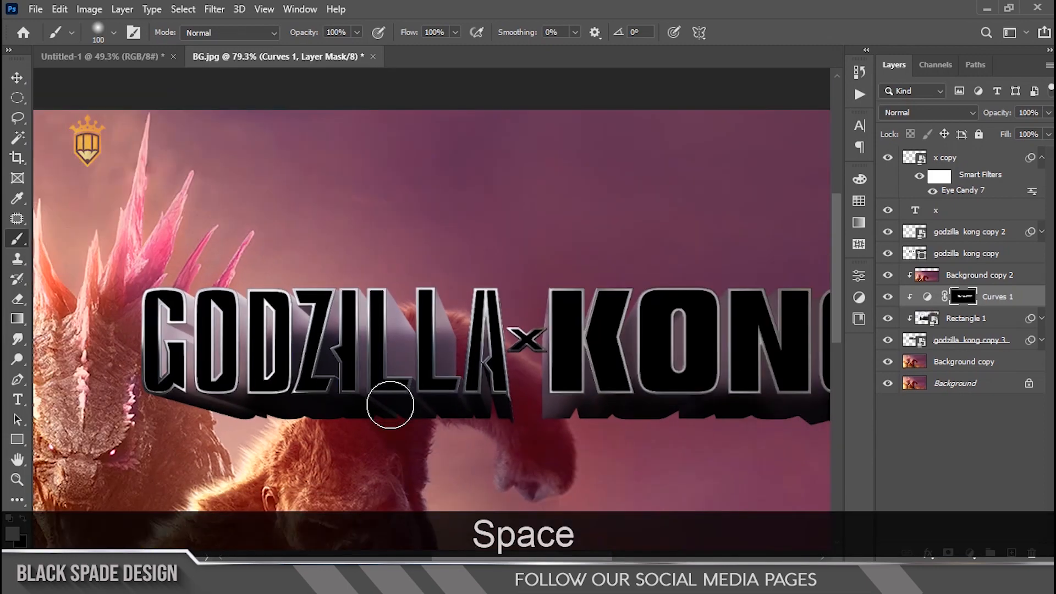
Step: Change the blend mode of Background copy 2 to Linear Light
{"action": "key", "text": "v"}
{"action": "left_click", "coordinate": [946, 282]}
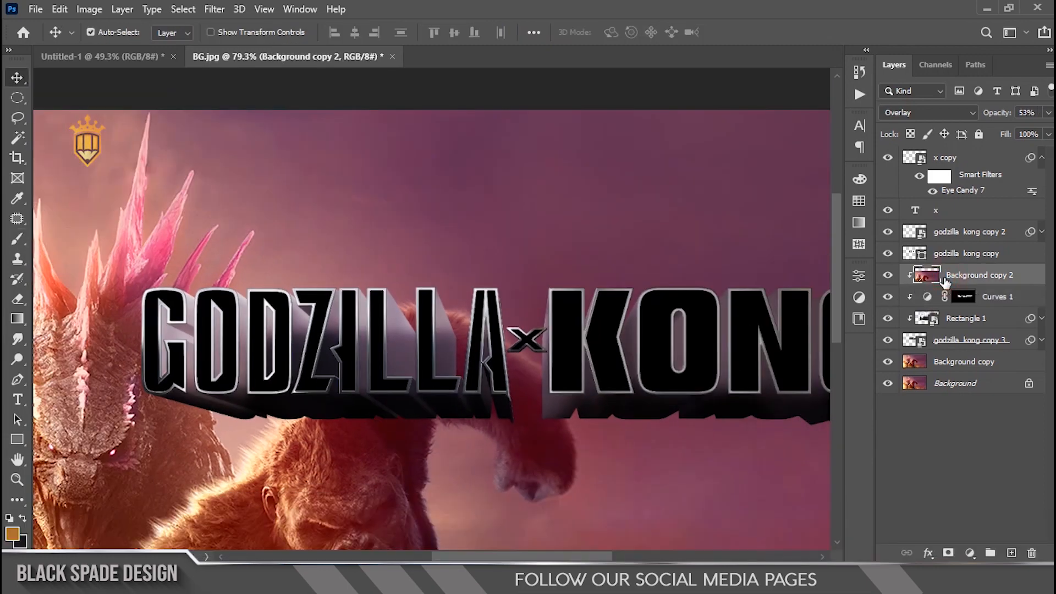
{"action": "left_click", "coordinate": [926, 113]}
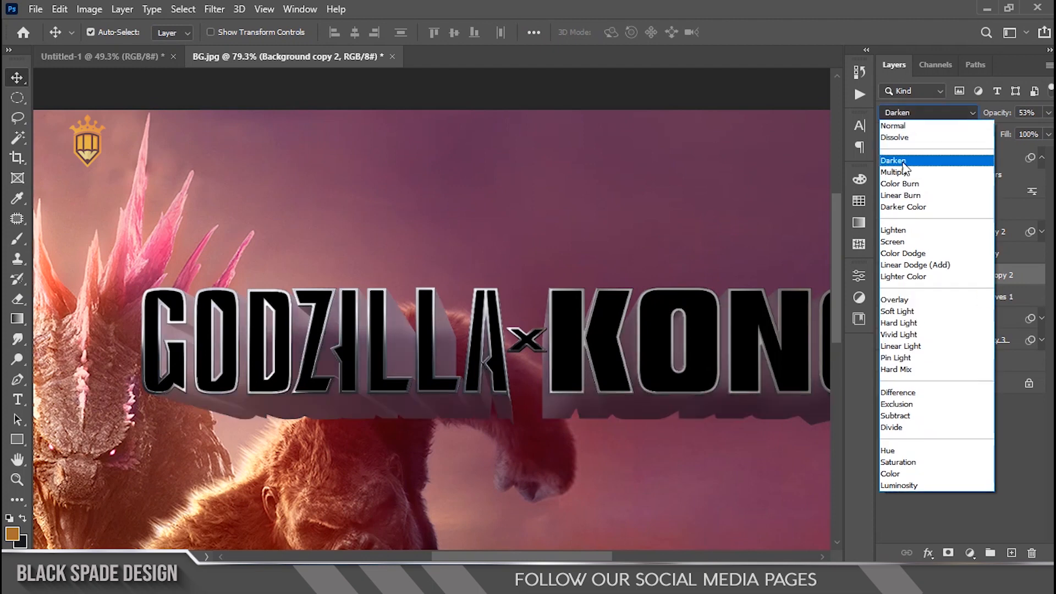
{"action": "left_click", "coordinate": [897, 347]}
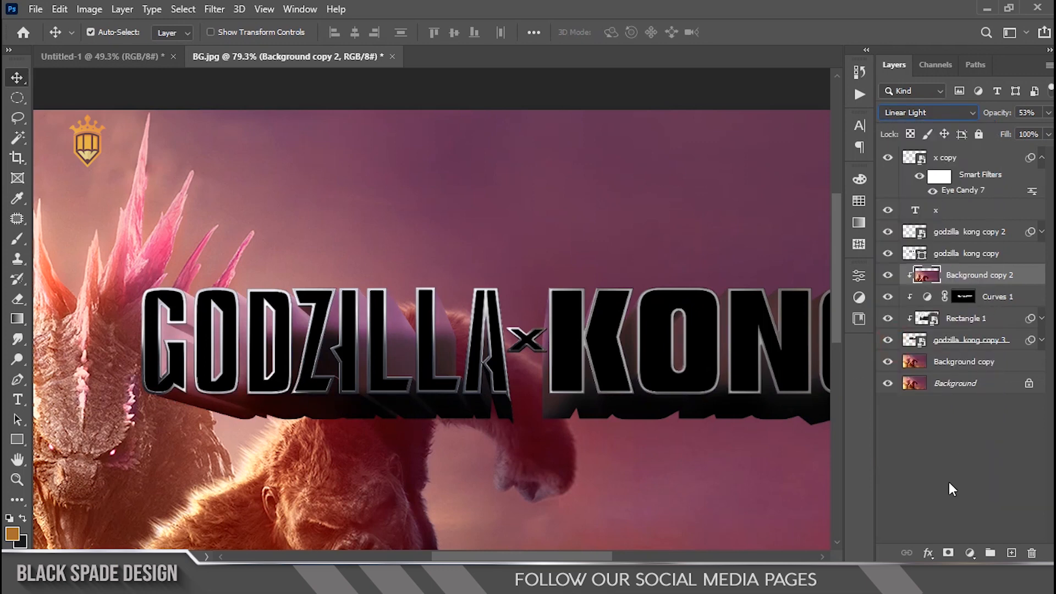
Step: Add a mask to Background copy 2 and paint black with a soft 200 px brush at 33% opacity over the extrusion's lower areas
{"action": "left_click", "coordinate": [948, 552]}
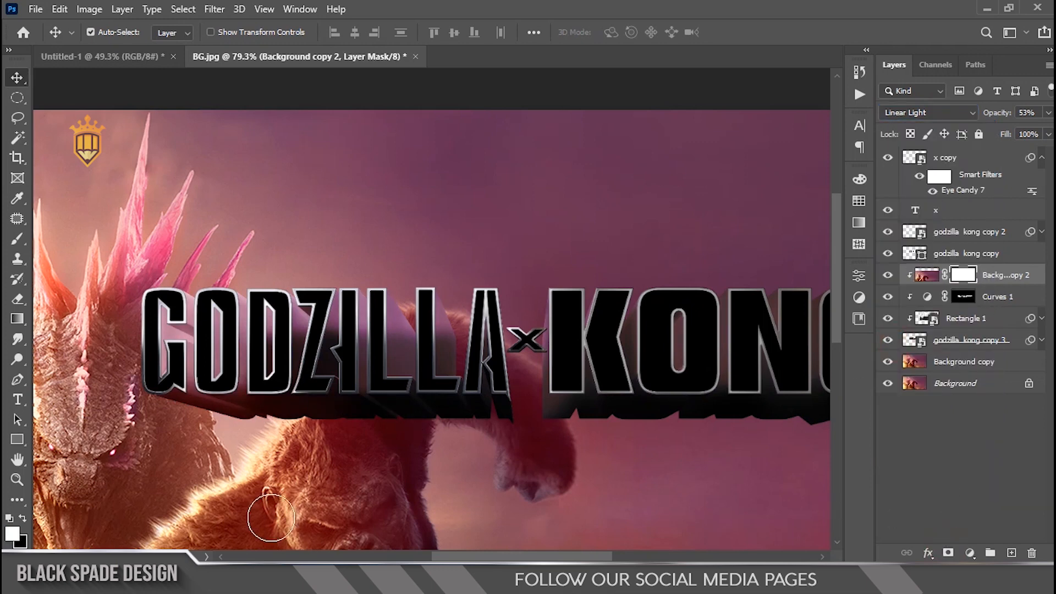
{"action": "key", "text": "b"}
{"action": "scroll", "coordinate": [192, 447], "scroll_direction": "up", "scroll_amount": 3}
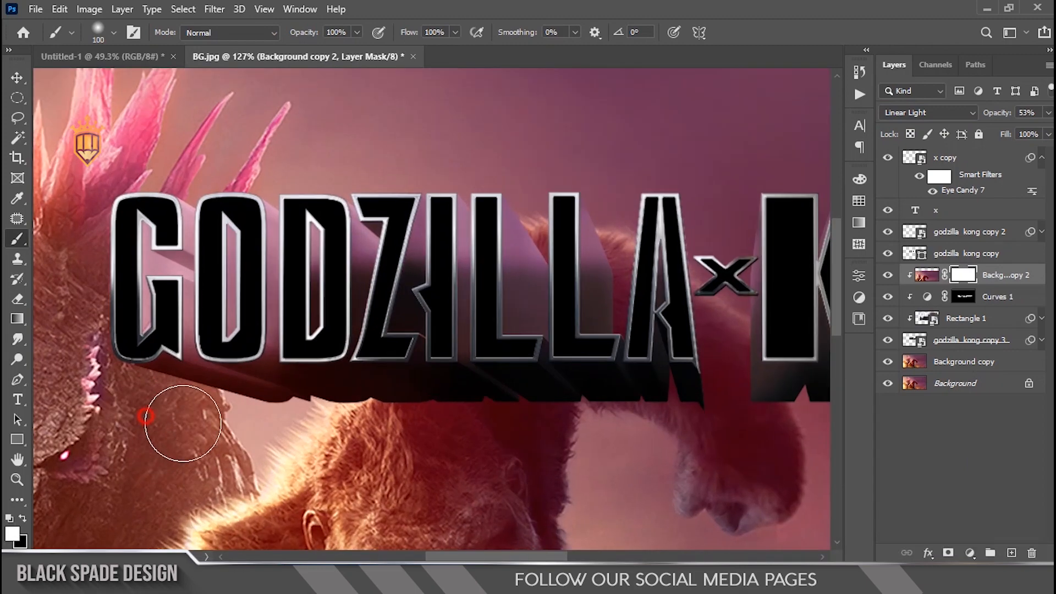
{"action": "type", "text": "33"}
{"action": "key", "text": "Return"}
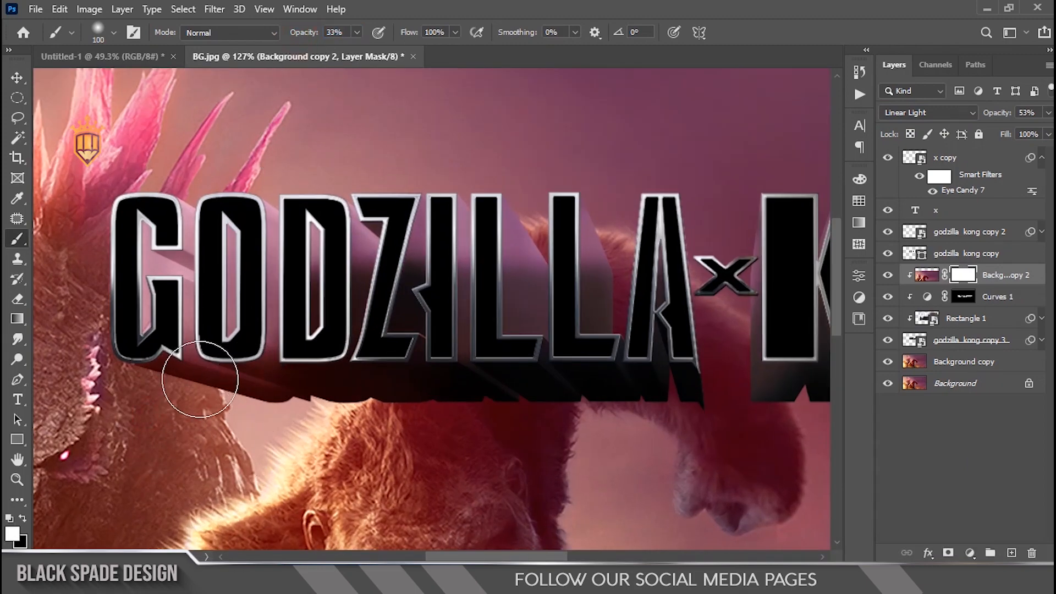
{"action": "key", "text": "x"}
{"action": "key", "text": "bracketright"}
{"action": "key", "text": "bracketright"}
{"action": "key", "text": "bracketright"}
{"action": "key", "text": "bracketright"}
{"action": "left_click", "coordinate": [314, 389]}
{"action": "scroll", "coordinate": [411, 427], "scroll_direction": "down", "scroll_amount": 2}
{"action": "key", "text": "space"}
{"action": "left_click_drag", "start_coordinate": [504, 407], "coordinate": [299, 369]}
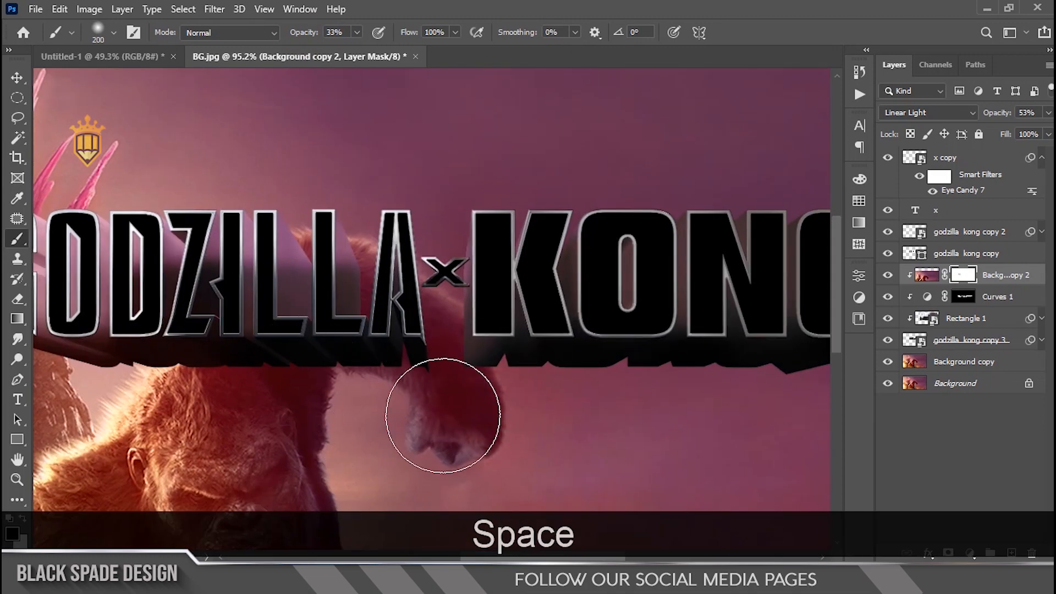
Step: Examine the shaded title extrusion against the whole background image
{"action": "scroll", "coordinate": [471, 393], "scroll_direction": "down", "scroll_amount": 5}
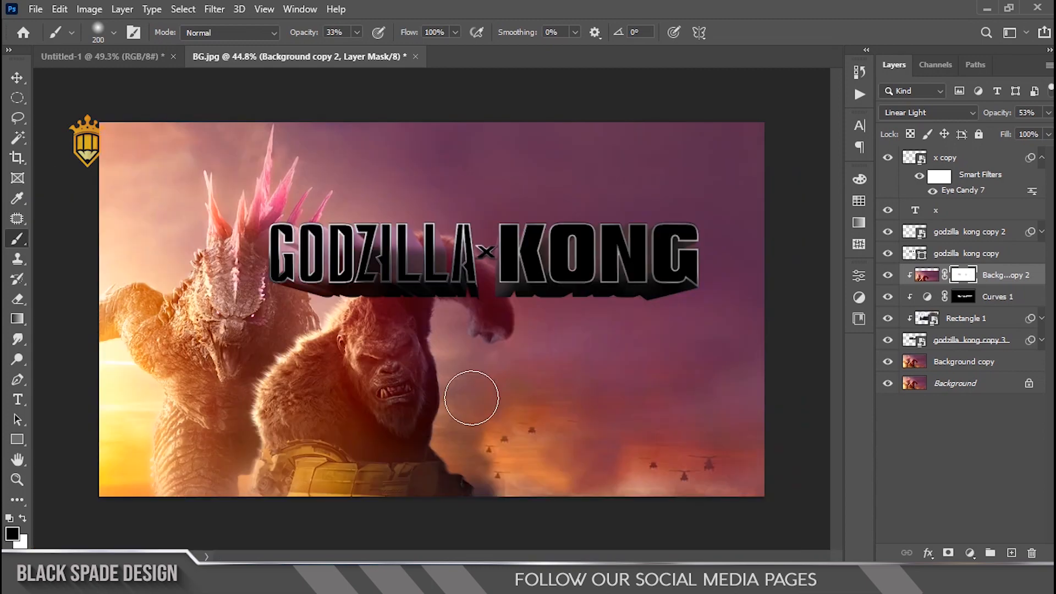
{"action": "scroll", "coordinate": [472, 397], "scroll_direction": "down", "scroll_amount": 2}
{"action": "scroll", "coordinate": [530, 283], "scroll_direction": "up", "scroll_amount": 4}
{"action": "key", "text": "space"}
{"action": "left_click_drag", "start_coordinate": [518, 288], "coordinate": [445, 300]}
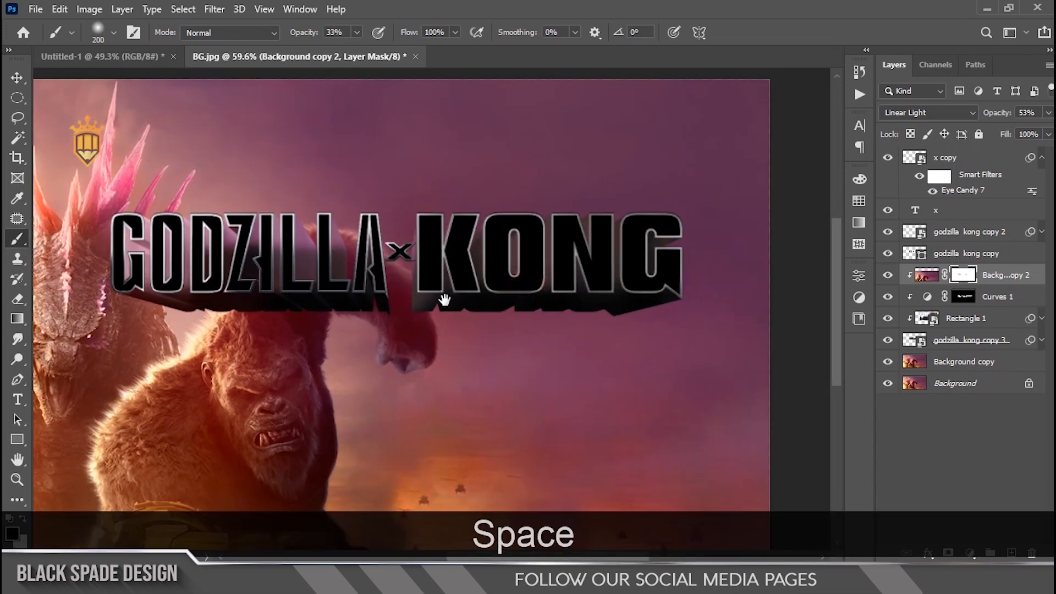
{"action": "scroll", "coordinate": [446, 301], "scroll_direction": "down", "scroll_amount": 1}
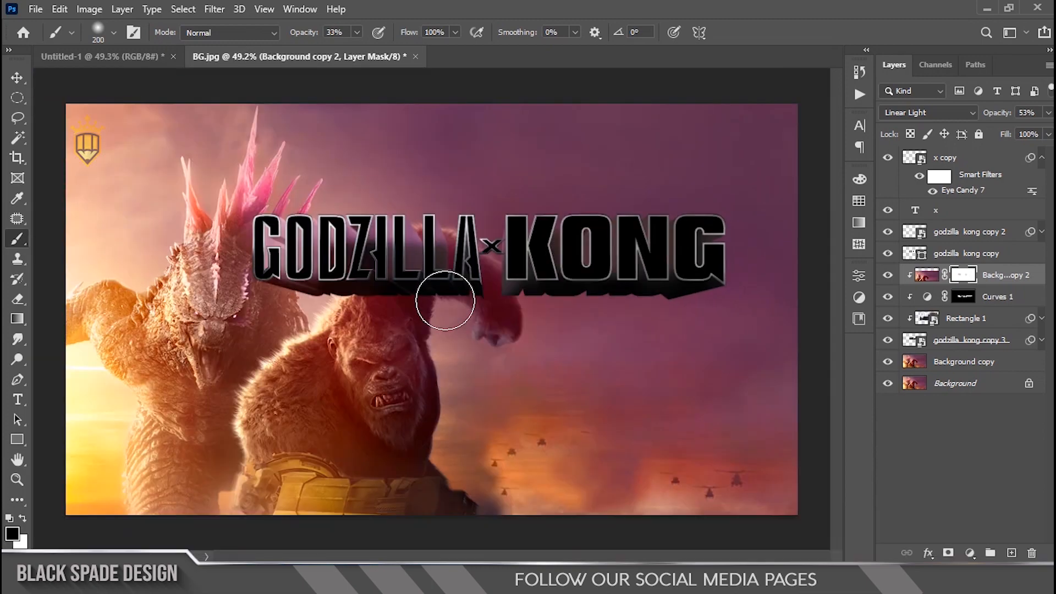
{"action": "scroll", "coordinate": [446, 300], "scroll_direction": "up", "scroll_amount": 2}
Step: Place the Flare image above the x copy layer, scaled to about 407% and rotated about 41.65° so its streak lies horizontal
{"action": "key", "text": "v"}
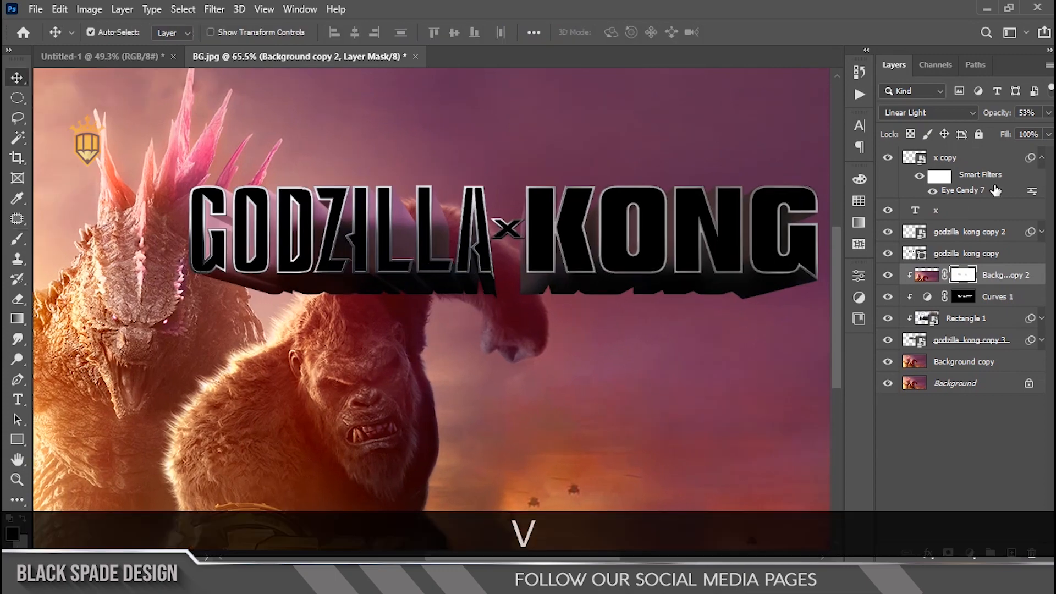
{"action": "left_click", "coordinate": [985, 163]}
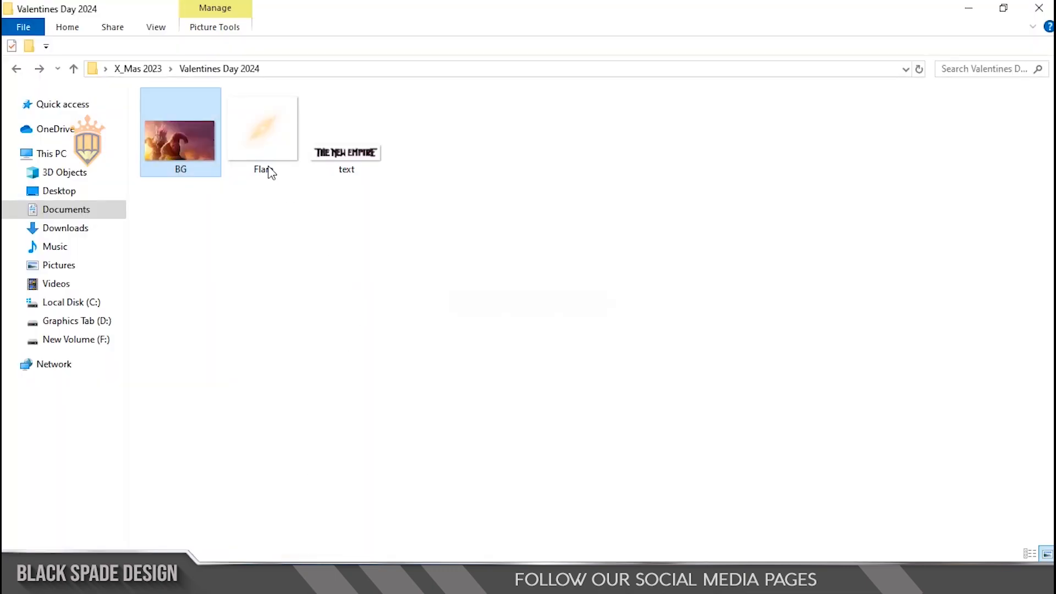
{"action": "left_click_drag", "start_coordinate": [270, 167], "coordinate": [476, 498]}
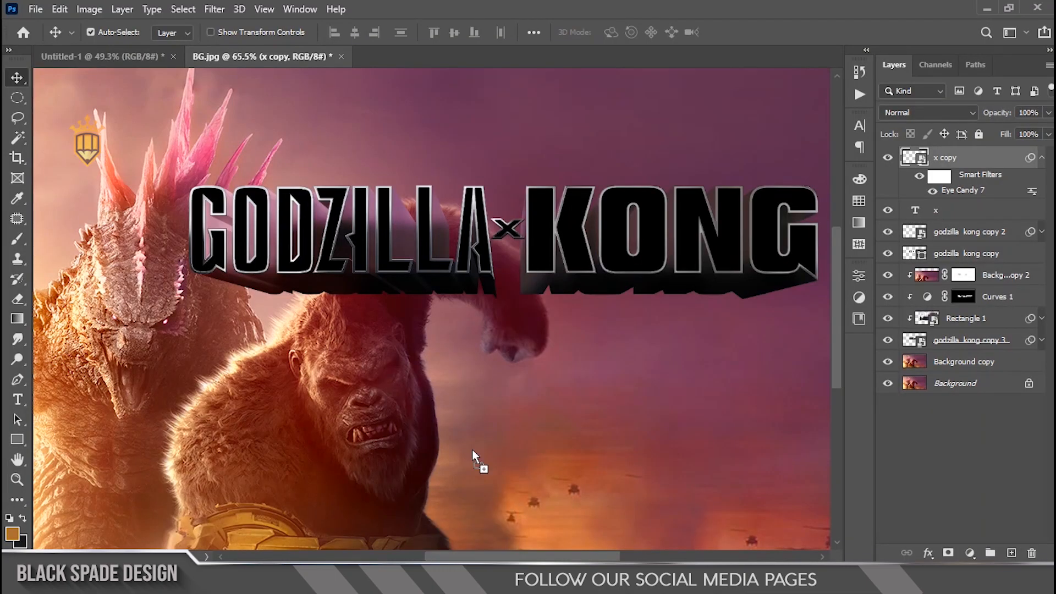
{"action": "left_click_drag", "start_coordinate": [517, 284], "coordinate": [605, 162]}
{"action": "left_click_drag", "start_coordinate": [683, 209], "coordinate": [685, 397]}
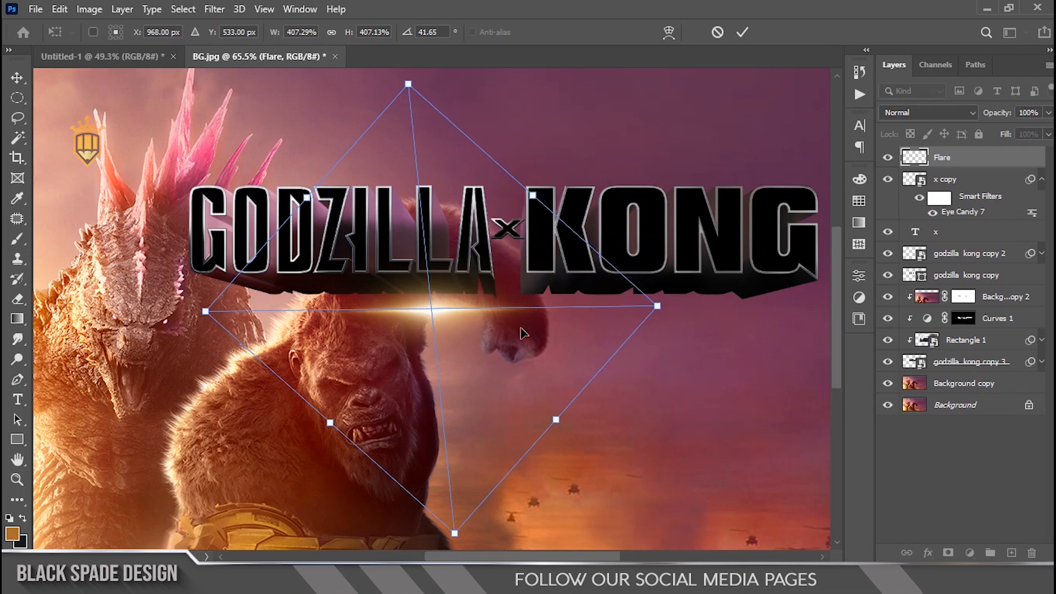
Step: Move the flare to the lower front edge of GODZILLA's A beside KONG, and reduce it slightly
{"action": "left_click_drag", "start_coordinate": [456, 334], "coordinate": [510, 301]}
{"action": "left_click_drag", "start_coordinate": [717, 276], "coordinate": [696, 276]}
{"action": "scroll", "coordinate": [494, 276], "scroll_direction": "up", "scroll_amount": 2}
{"action": "left_click_drag", "start_coordinate": [494, 275], "coordinate": [492, 266]}
{"action": "key", "text": "Return"}
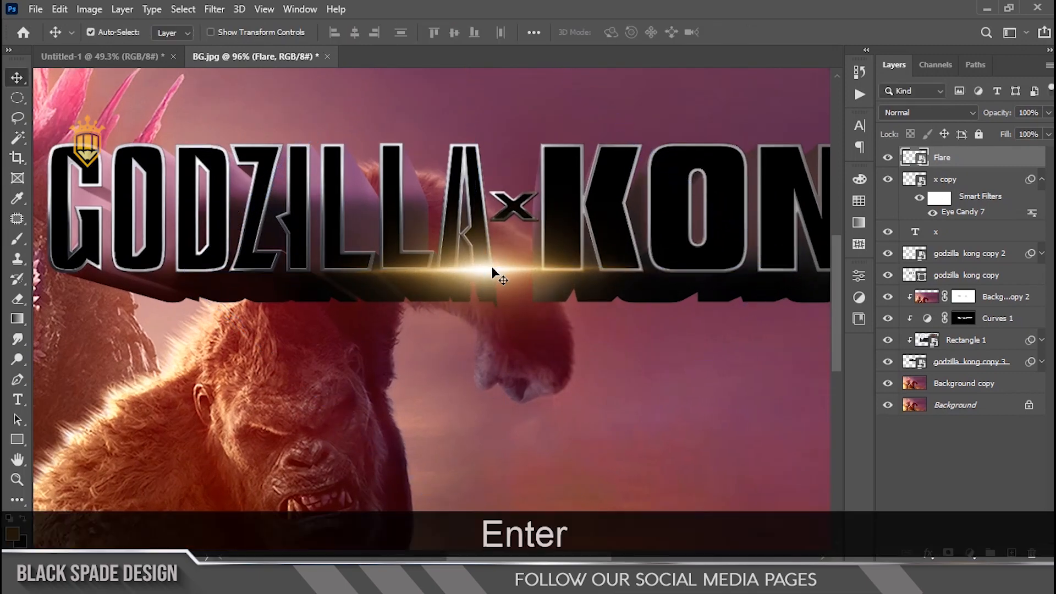
Step: Add a Hue/Saturation adjustment clipped to the Flare layer with Hue -65, Saturation +100 and Lightness -11
{"action": "left_click", "coordinate": [967, 553]}
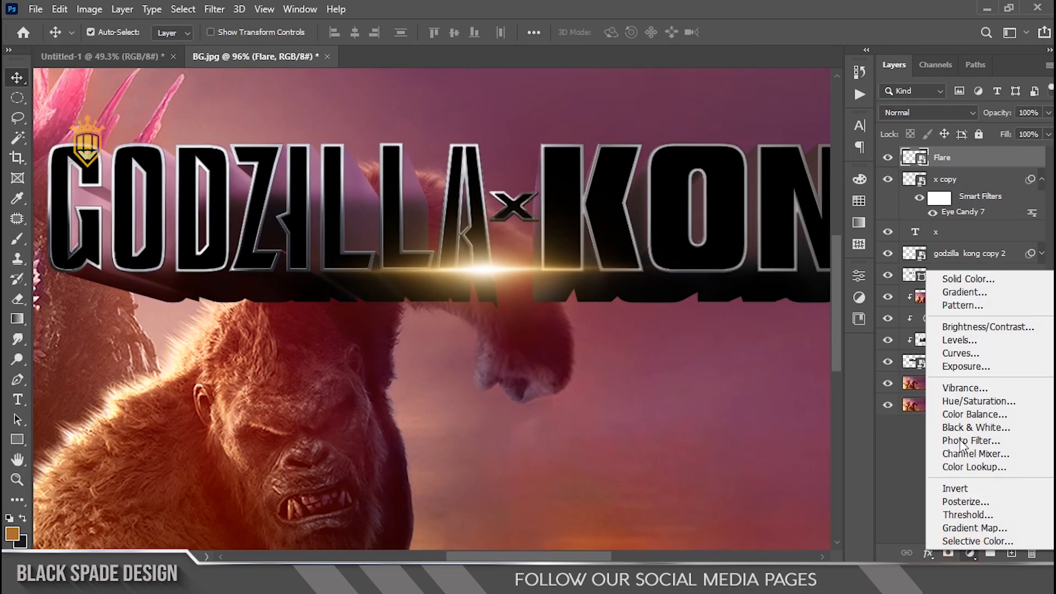
{"action": "left_click", "coordinate": [960, 467]}
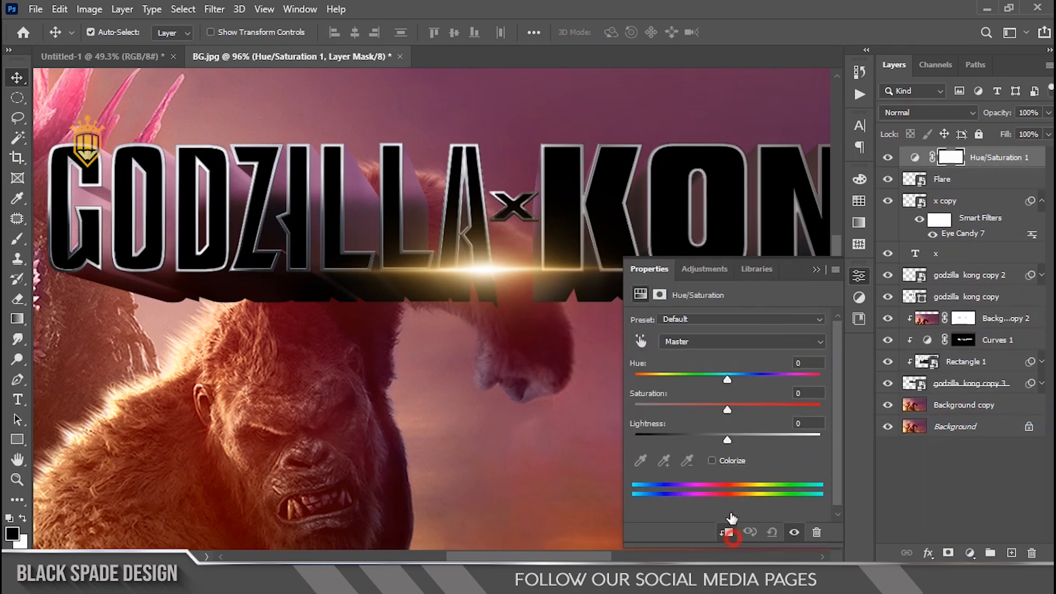
{"action": "left_click", "coordinate": [729, 532]}
{"action": "left_click_drag", "start_coordinate": [728, 380], "coordinate": [679, 364]}
{"action": "left_click_drag", "start_coordinate": [727, 410], "coordinate": [821, 404]}
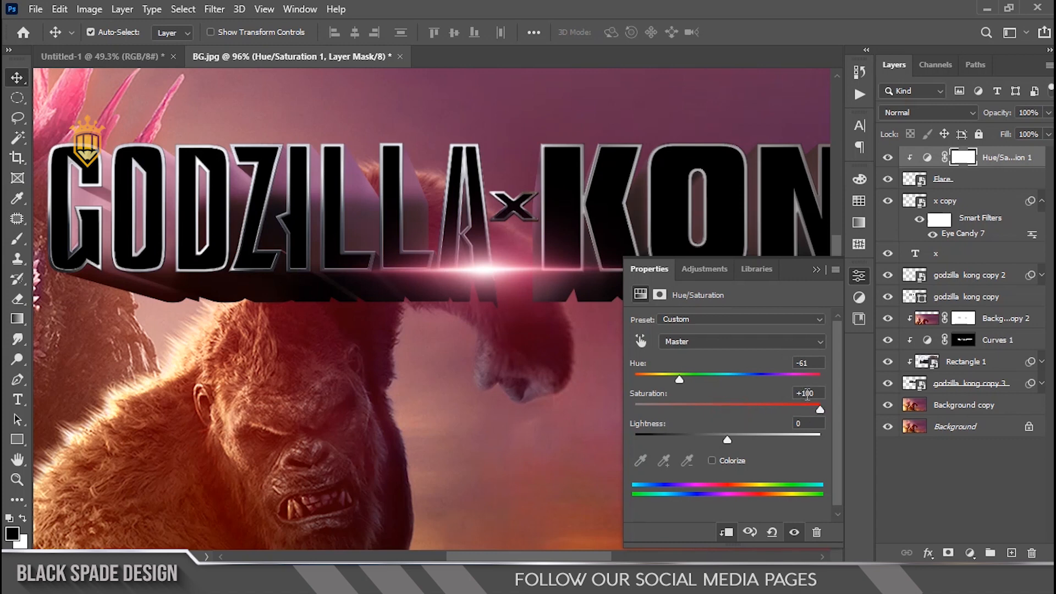
{"action": "left_click_drag", "start_coordinate": [681, 377], "coordinate": [678, 380]}
{"action": "left_click_drag", "start_coordinate": [725, 440], "coordinate": [710, 440]}
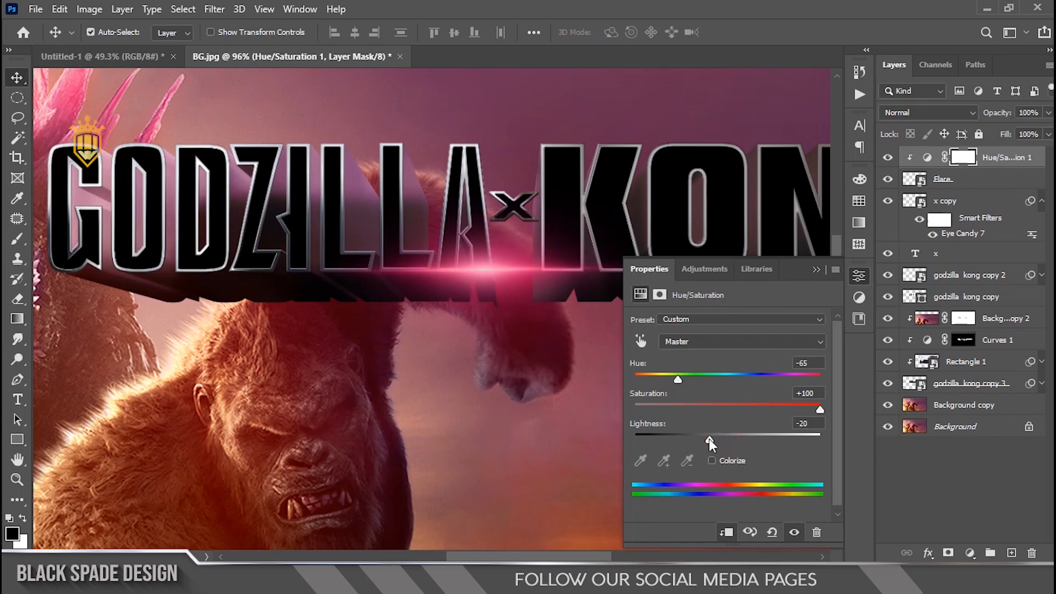
{"action": "left_click_drag", "start_coordinate": [709, 441], "coordinate": [717, 440]}
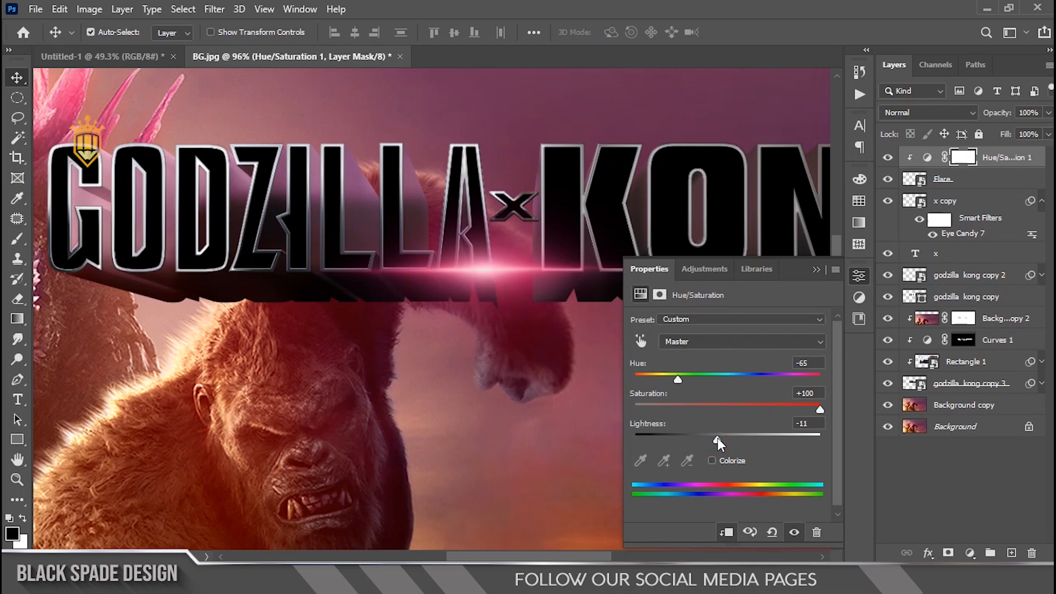
{"action": "left_click", "coordinate": [816, 271]}
Step: Check the recoloured flare and the title within the overall composition
{"action": "key", "text": "ctrl+0"}
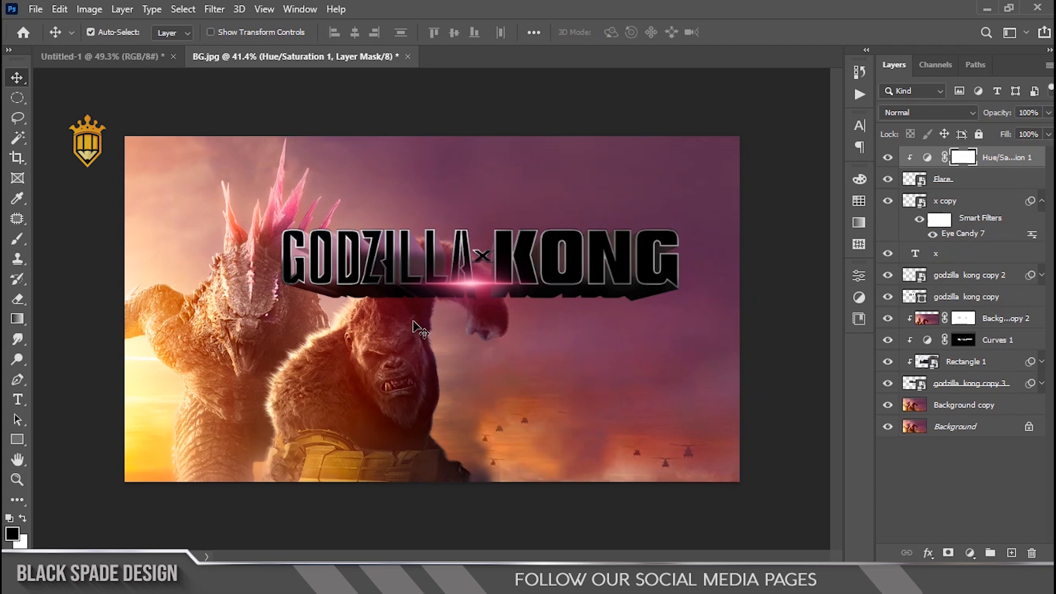
{"action": "scroll", "coordinate": [451, 318], "scroll_direction": "up", "scroll_amount": 3}
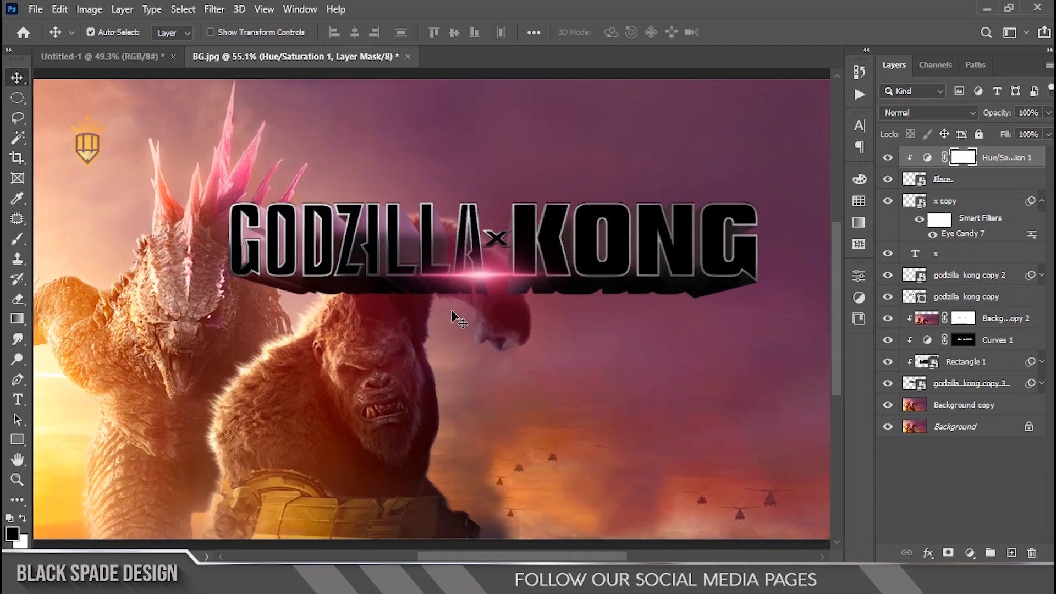
{"action": "scroll", "coordinate": [451, 312], "scroll_direction": "up", "scroll_amount": 1}
{"action": "key", "text": "space"}
{"action": "left_click_drag", "start_coordinate": [451, 312], "coordinate": [489, 307]}
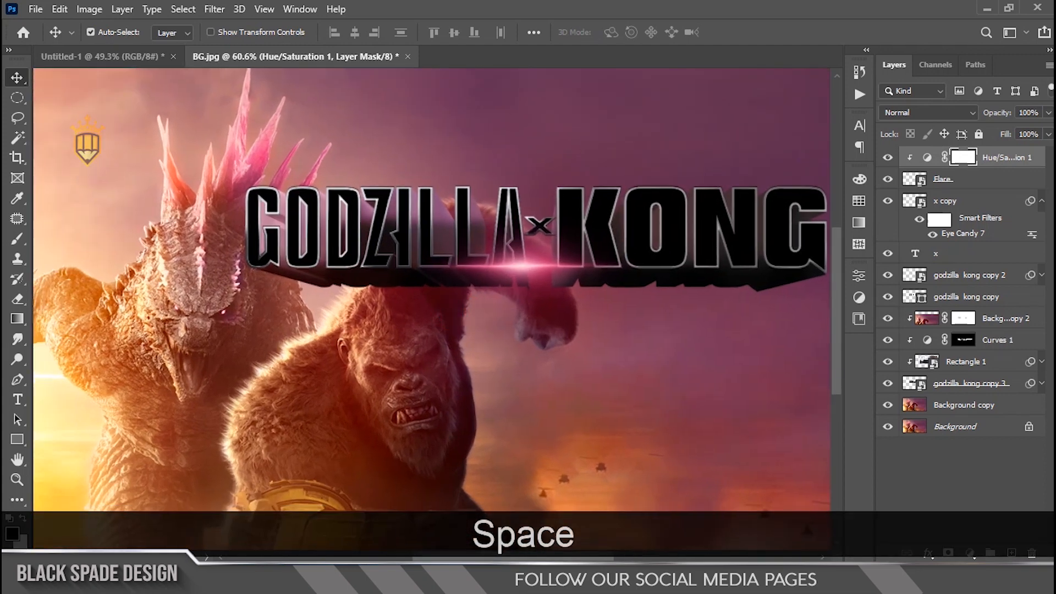